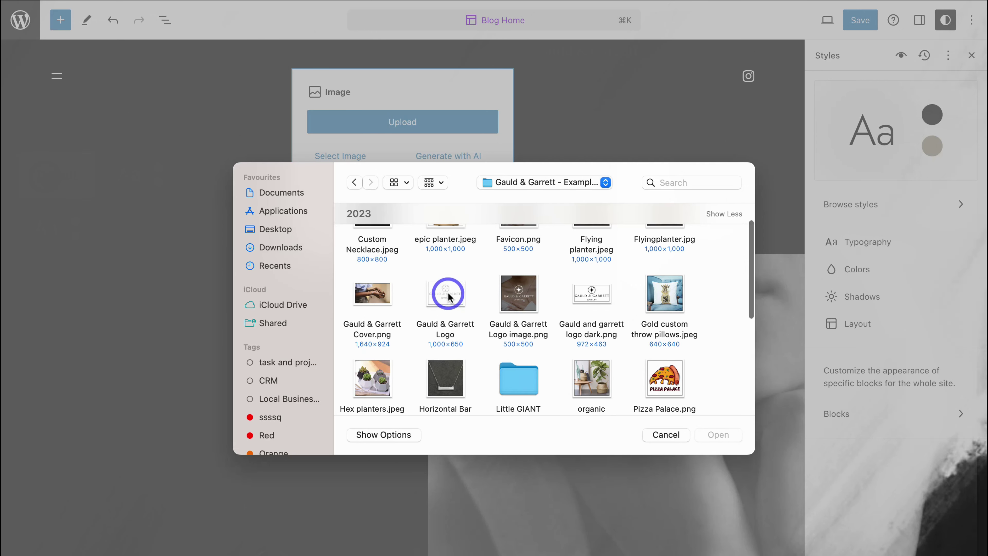
Upload the Gauld & Garrett Logo file into the header's image block and reduce the logo's size
click(445, 294)
click(727, 434)
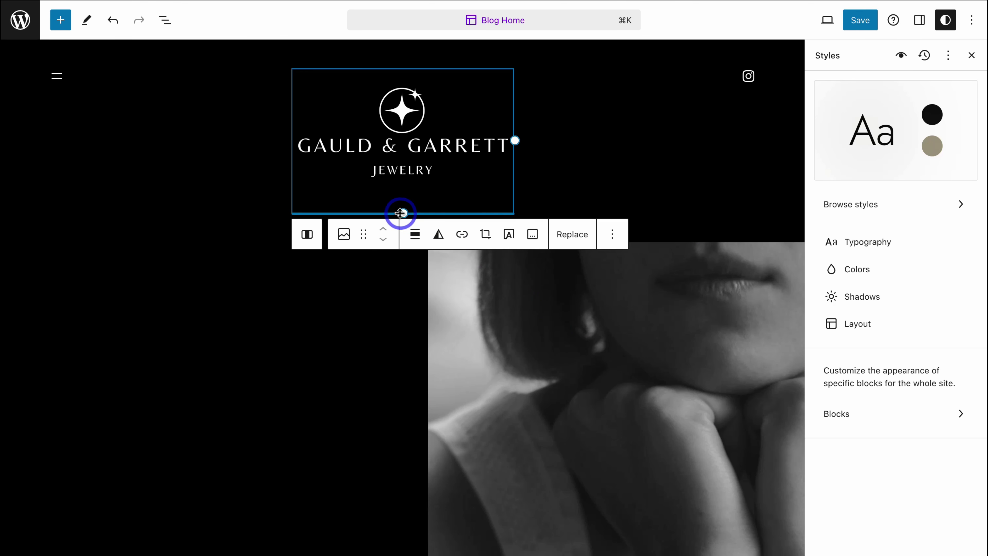
drag(401, 213, 398, 159)
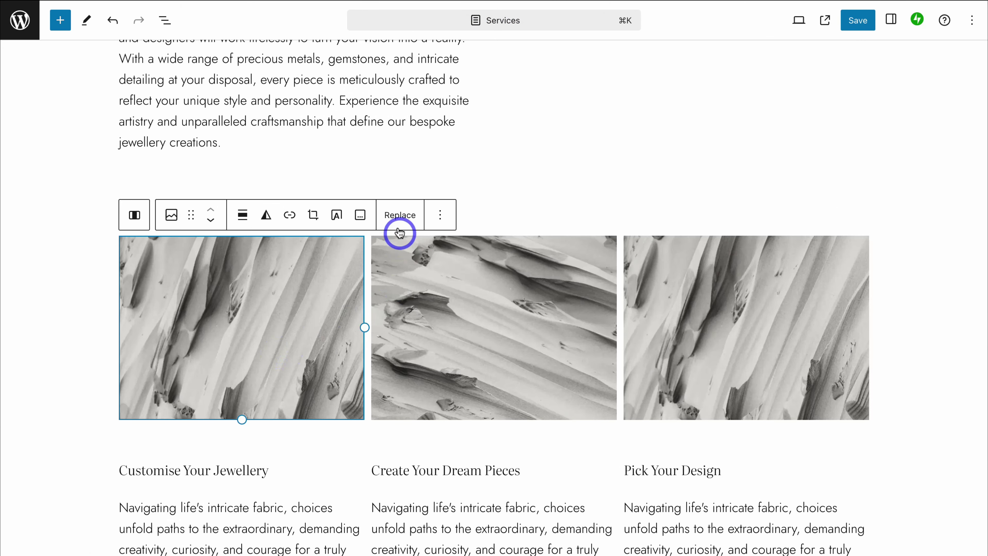
Replace the image above "Customise Your Jewellery" on the Services page with an upload of Horizontal Bar Necklace.jpeg
click(396, 221)
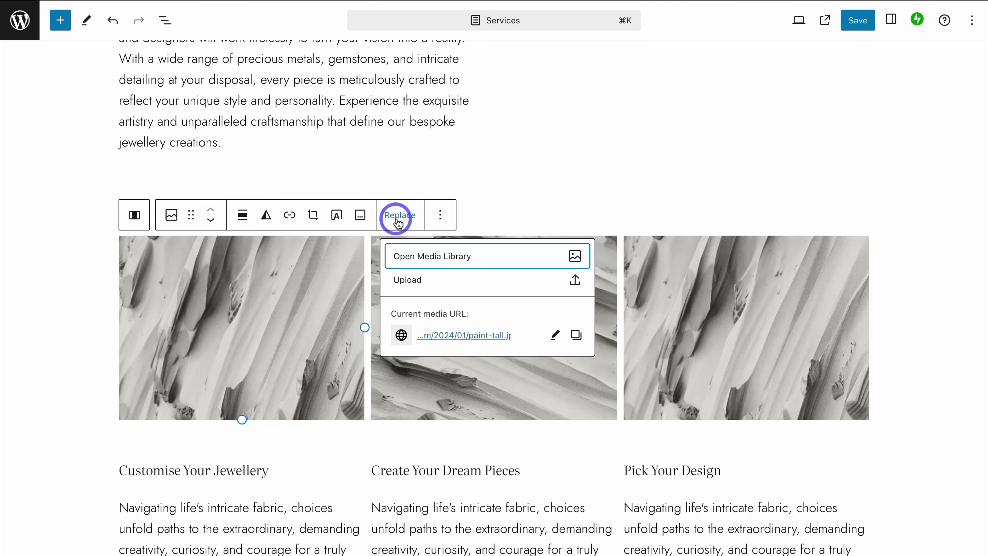
click(405, 280)
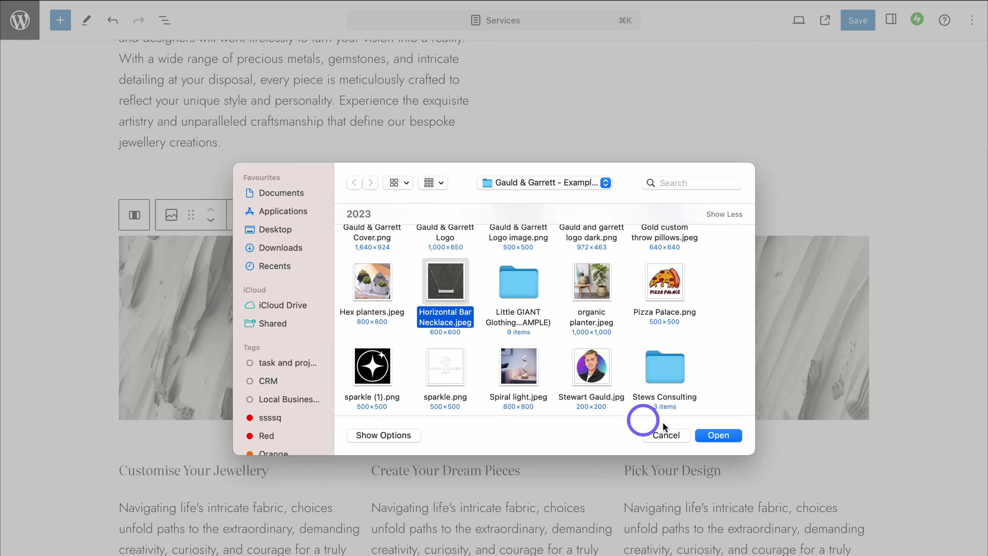
click(718, 434)
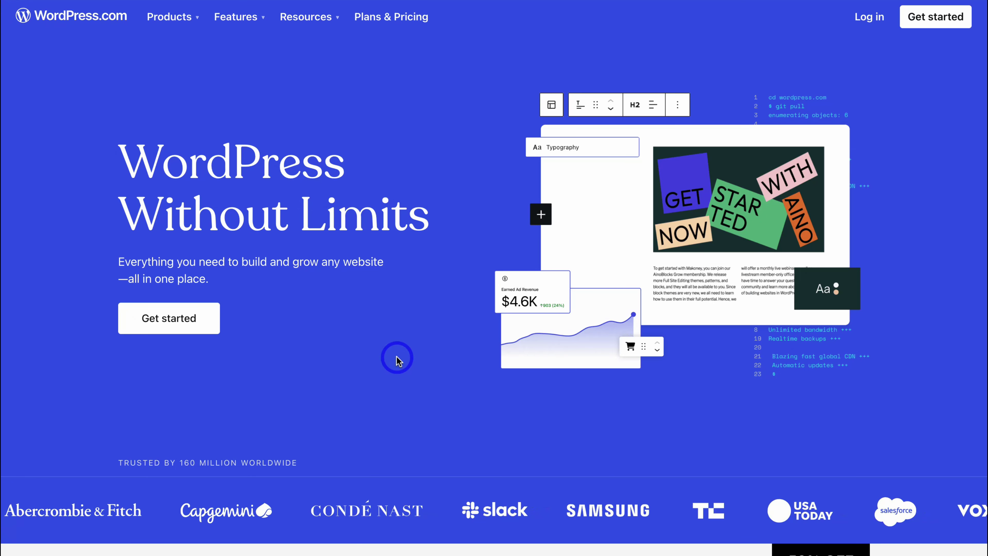
Get started with a new WordPress.com site and search for the domain name gauldandgarrett
click(199, 324)
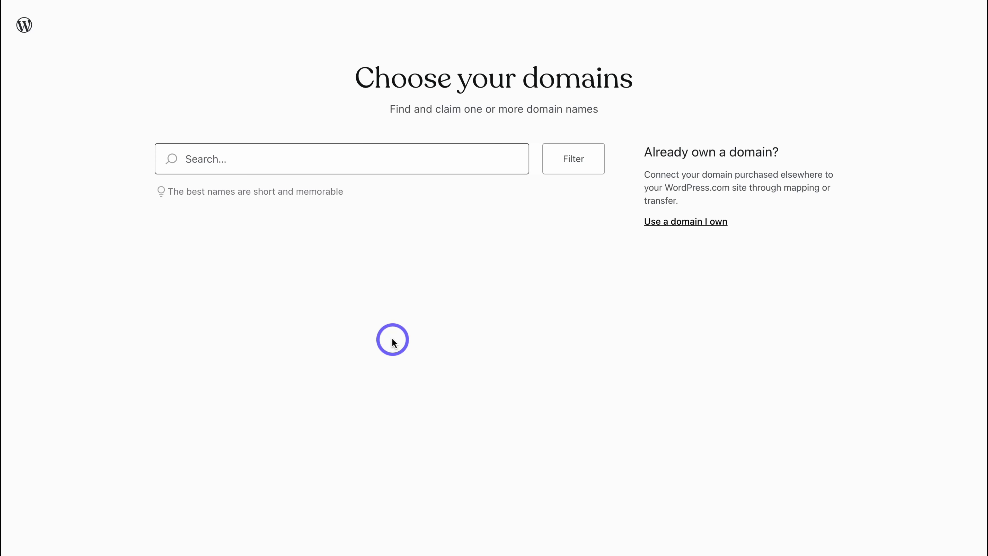
click(333, 159)
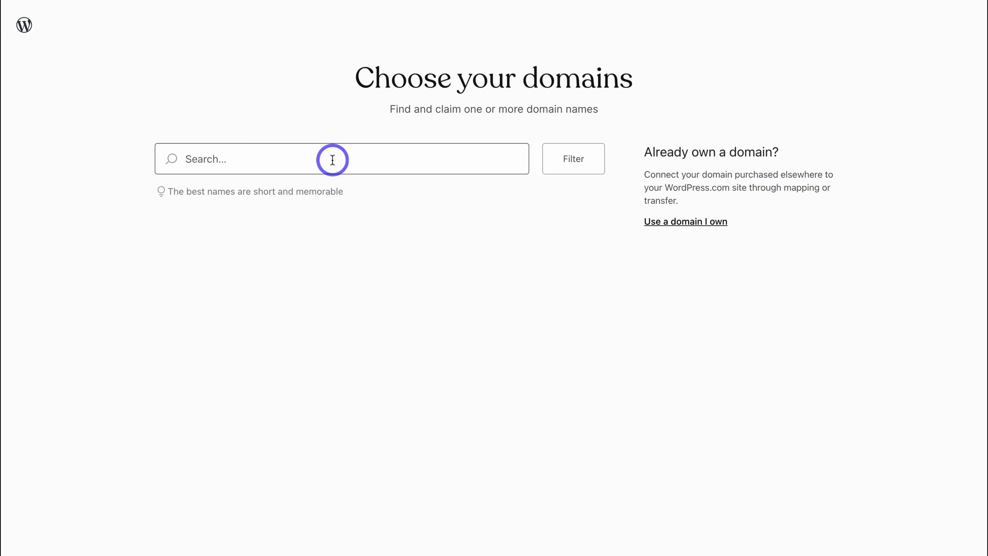
text(gauldandgarrett)
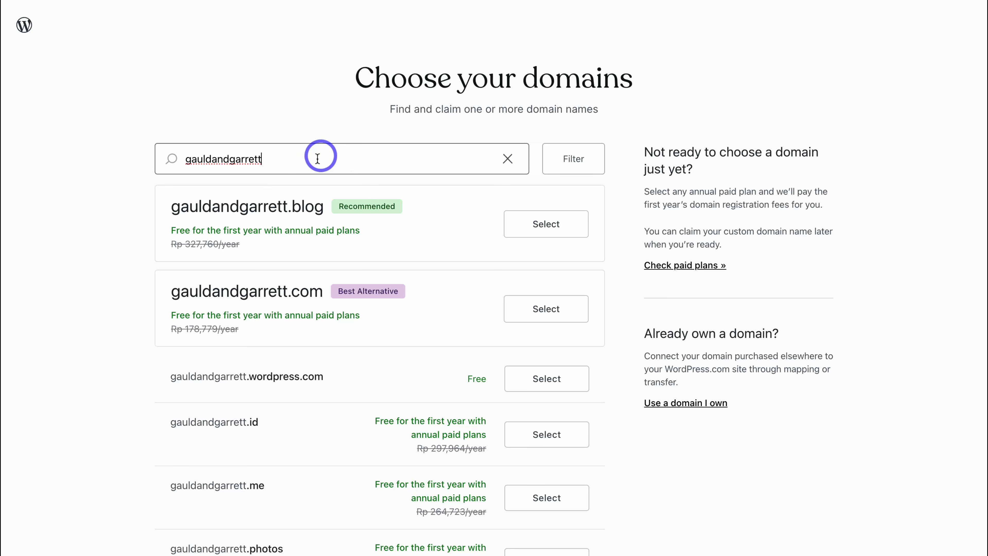
Review the suggested domains, select gauldandgarrett.com and continue to the plan choice
scroll(430, 166, down, 9)
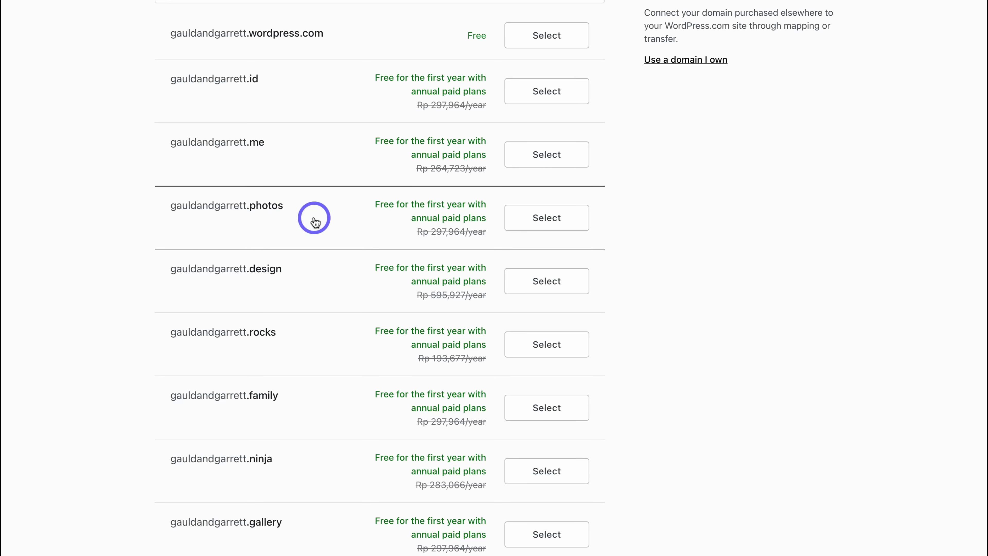
scroll(313, 217, up, 4)
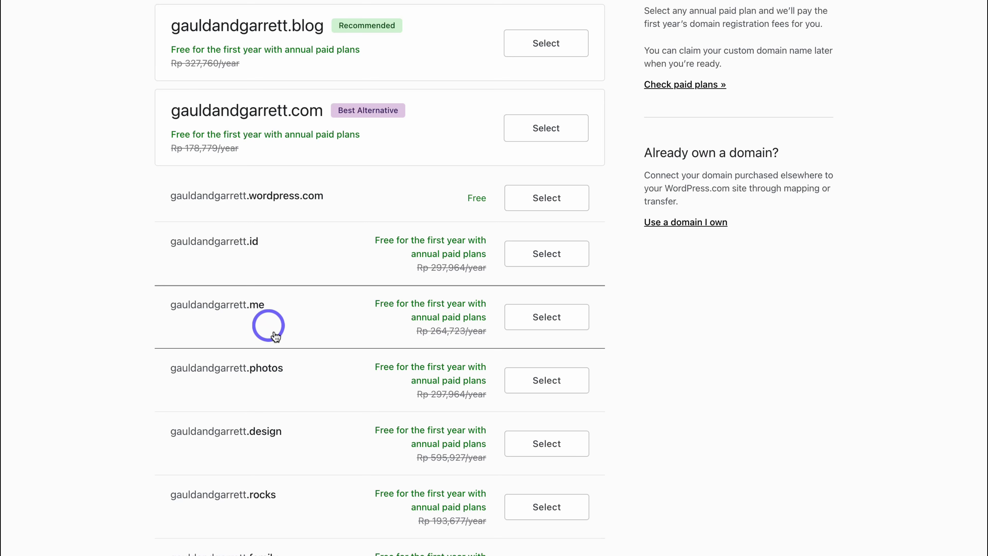
scroll(266, 383, down, 3)
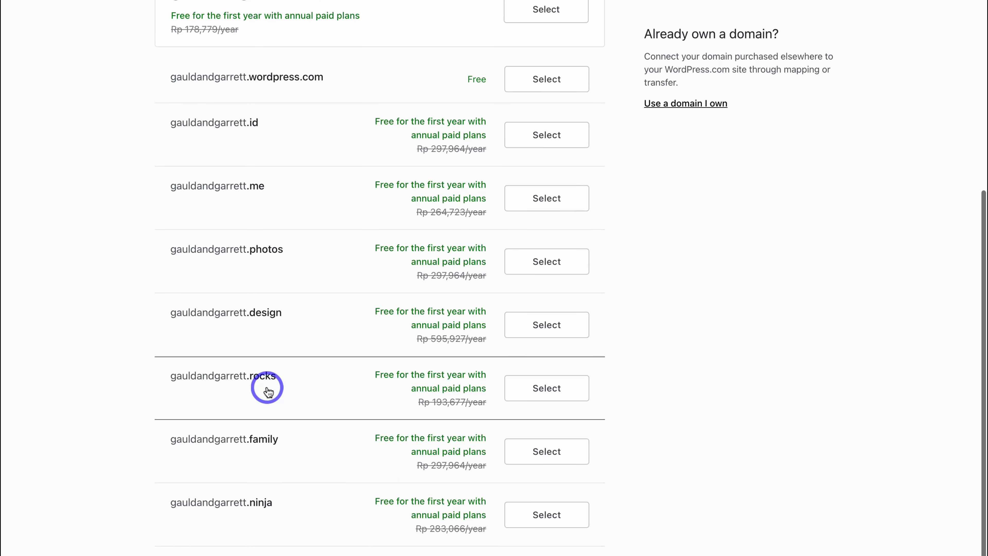
scroll(273, 437, down, 2)
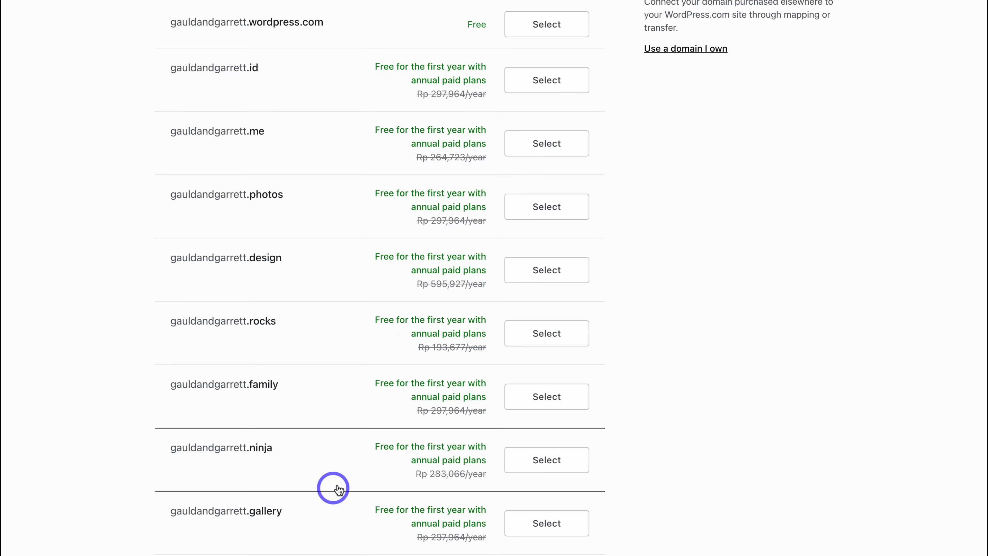
scroll(377, 321, up, 7)
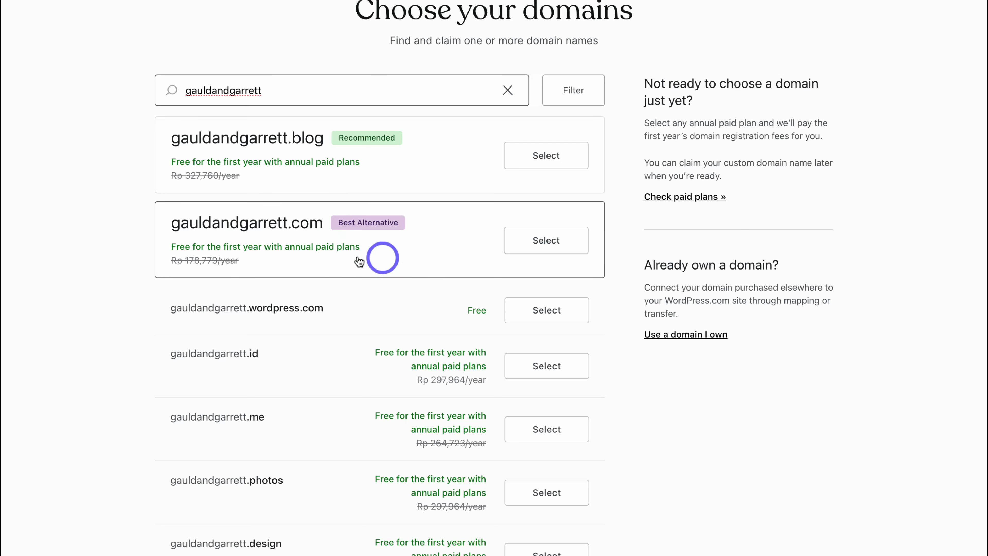
scroll(394, 221, up, 2)
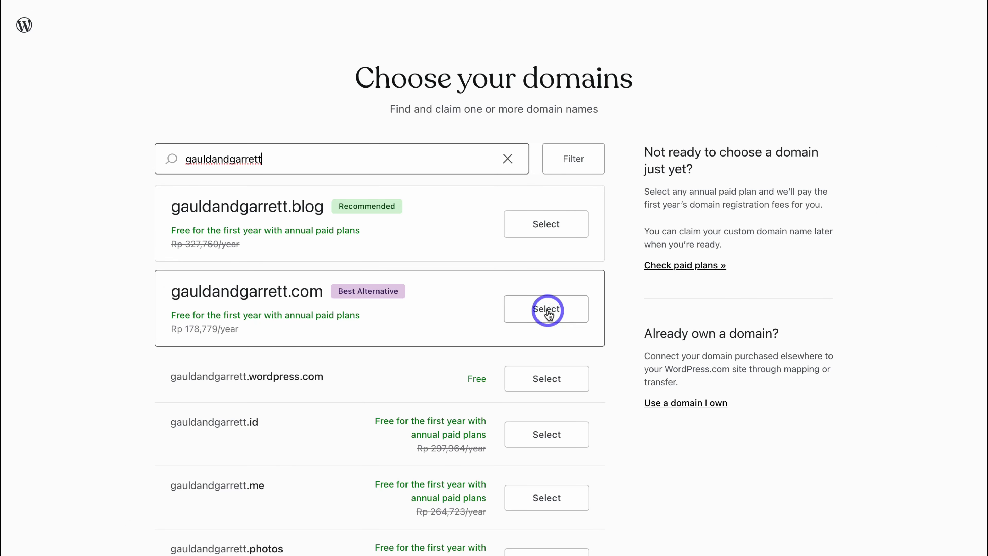
click(546, 309)
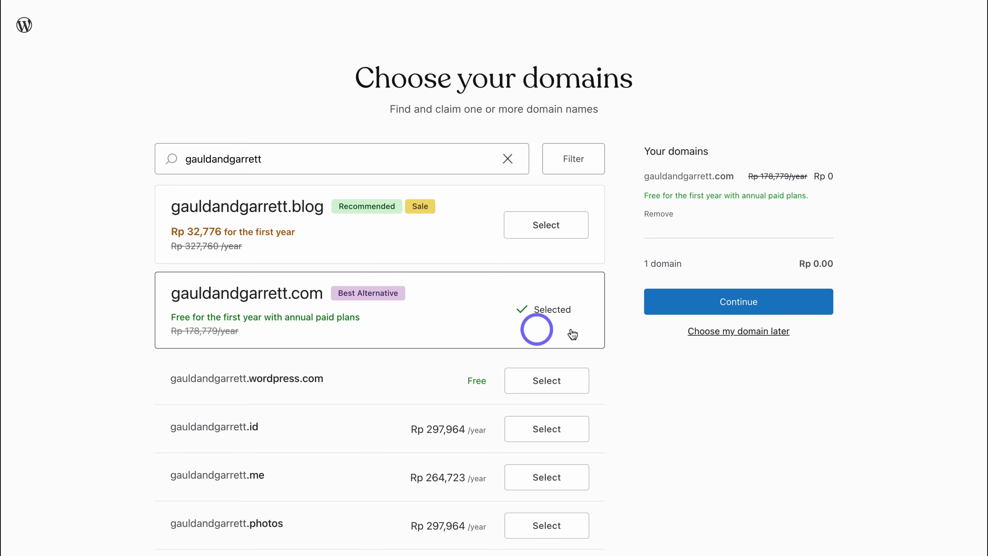
click(780, 303)
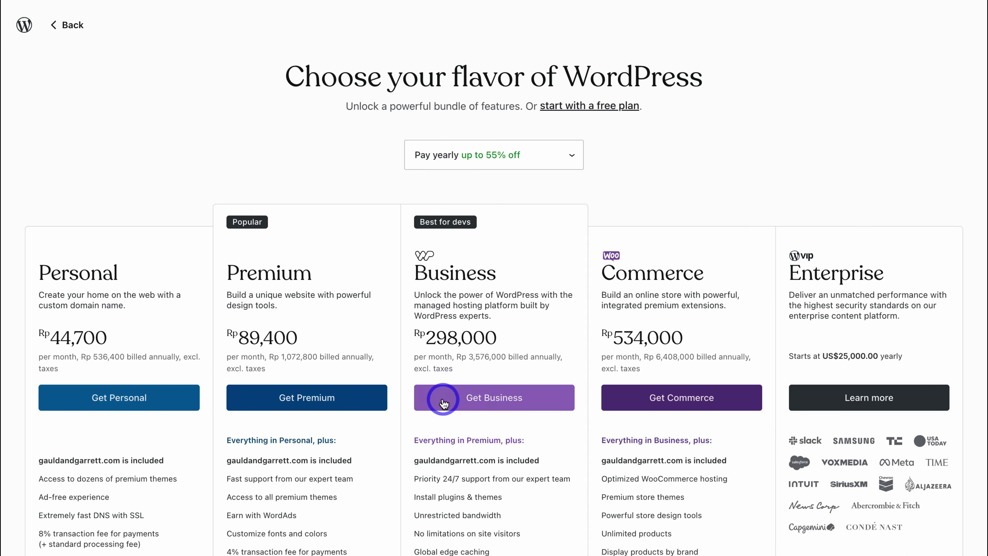
Compare the features of the yearly plans and choose the Business plan
scroll(531, 408, down, 4)
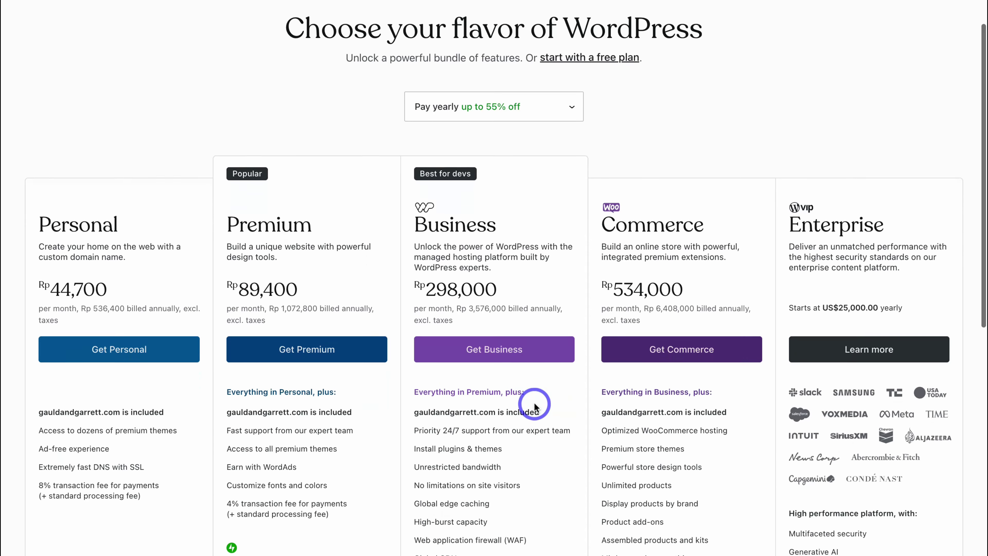
scroll(535, 407, down, 4)
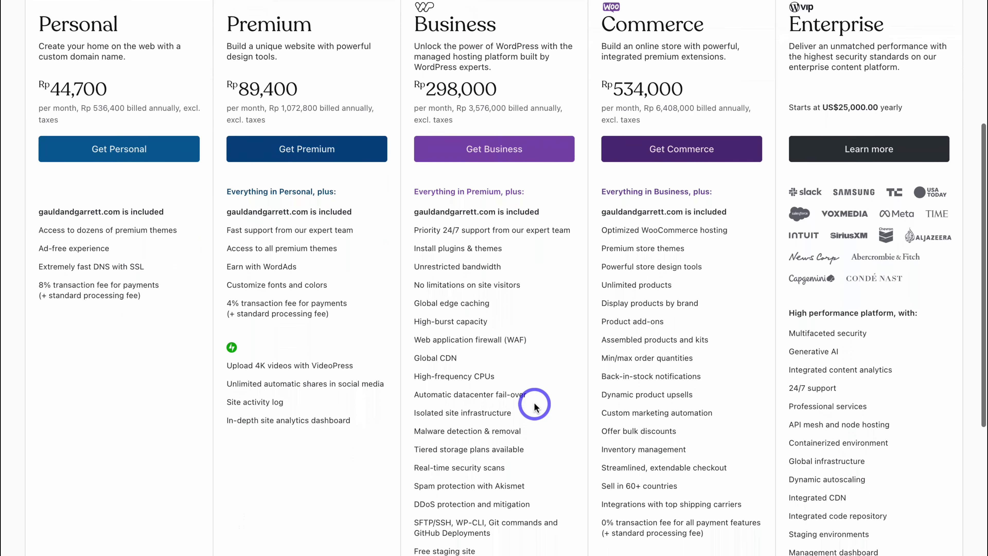
scroll(553, 407, down, 2)
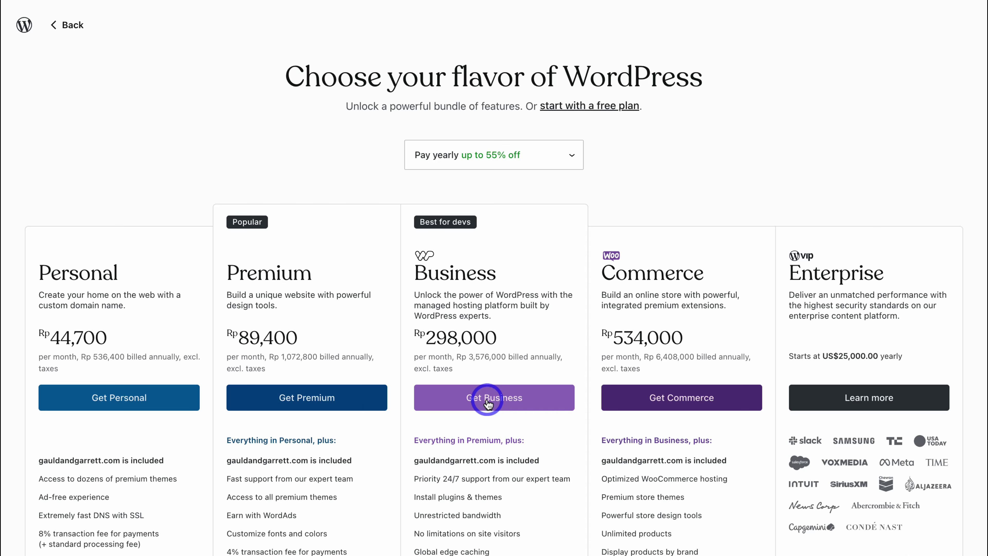
click(464, 400)
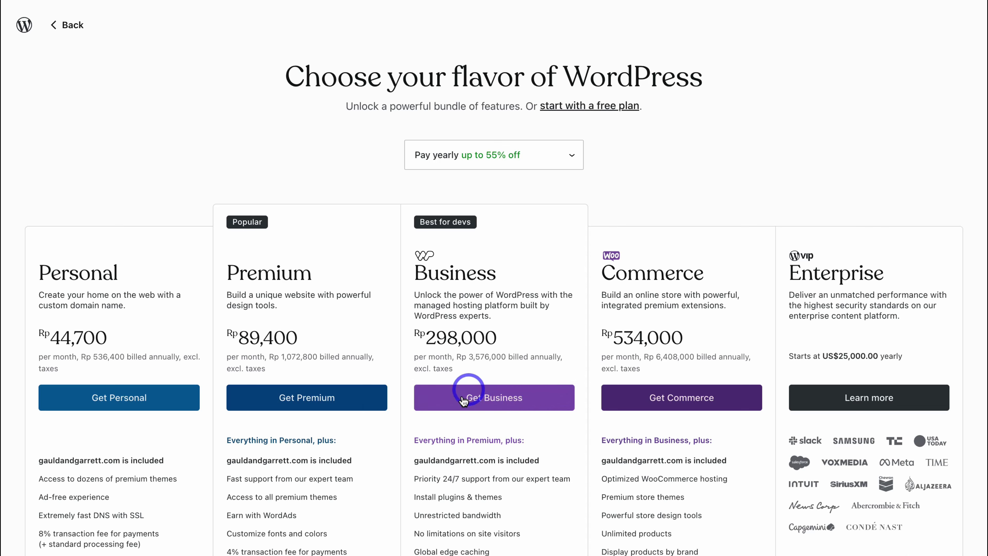
click(540, 402)
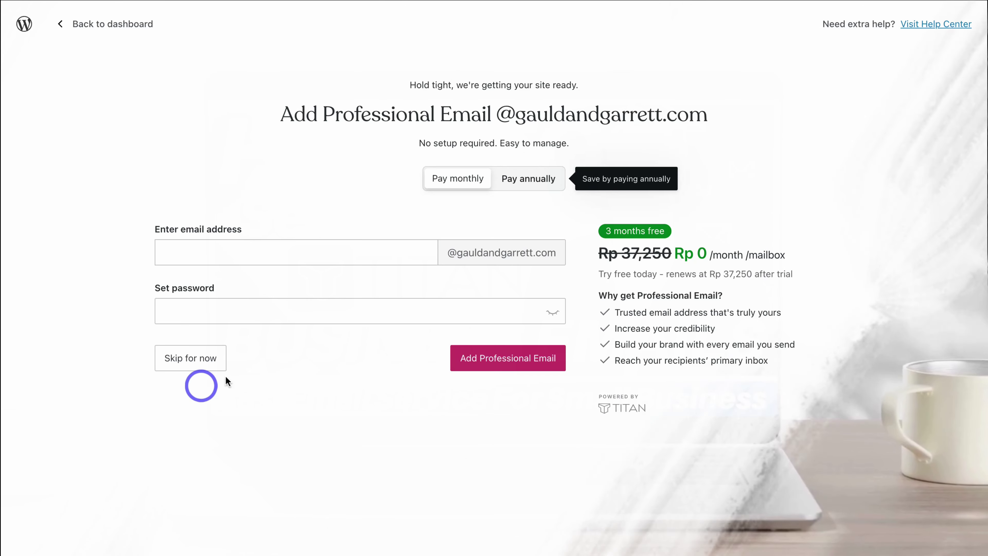
Skip the professional email offer and set the site goal to "Promote myself or business"
click(201, 365)
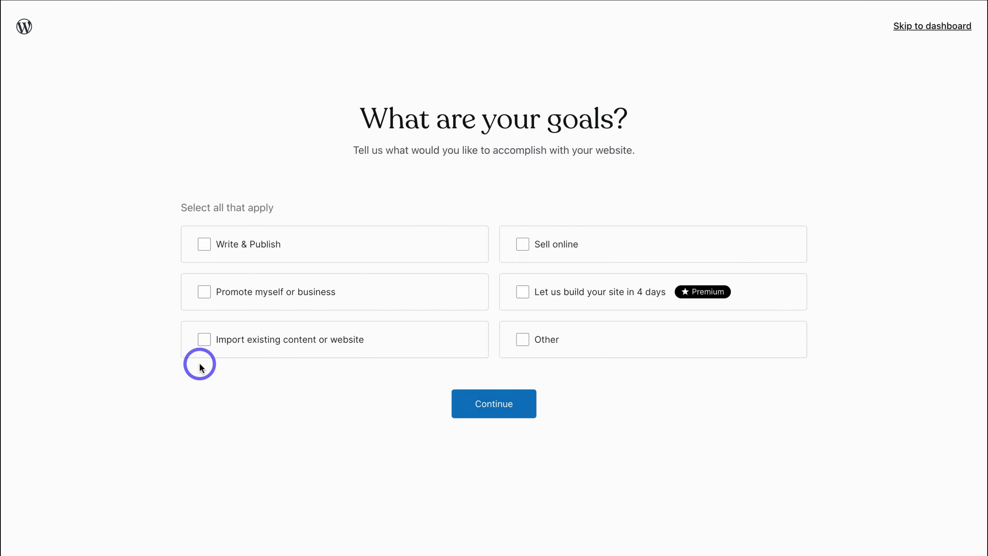
click(204, 291)
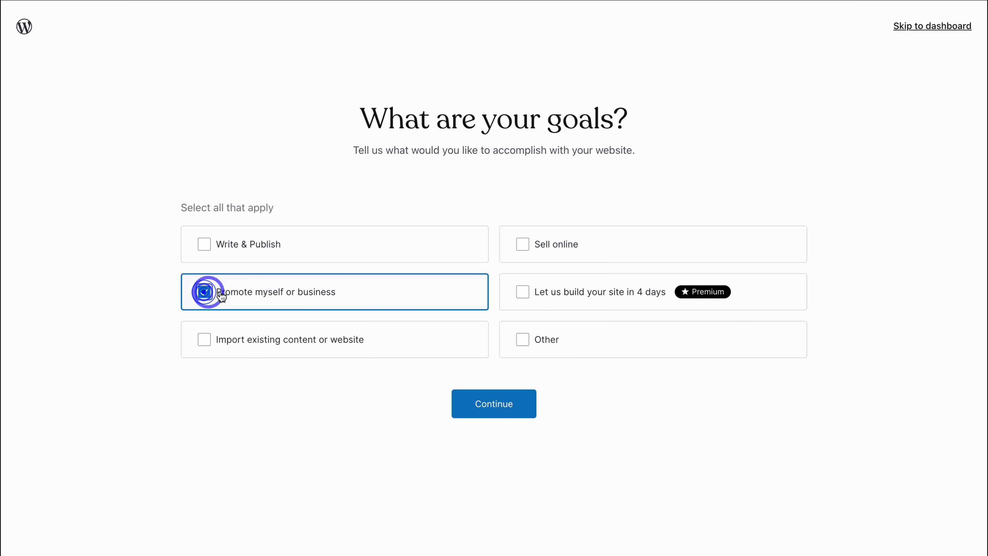
click(491, 411)
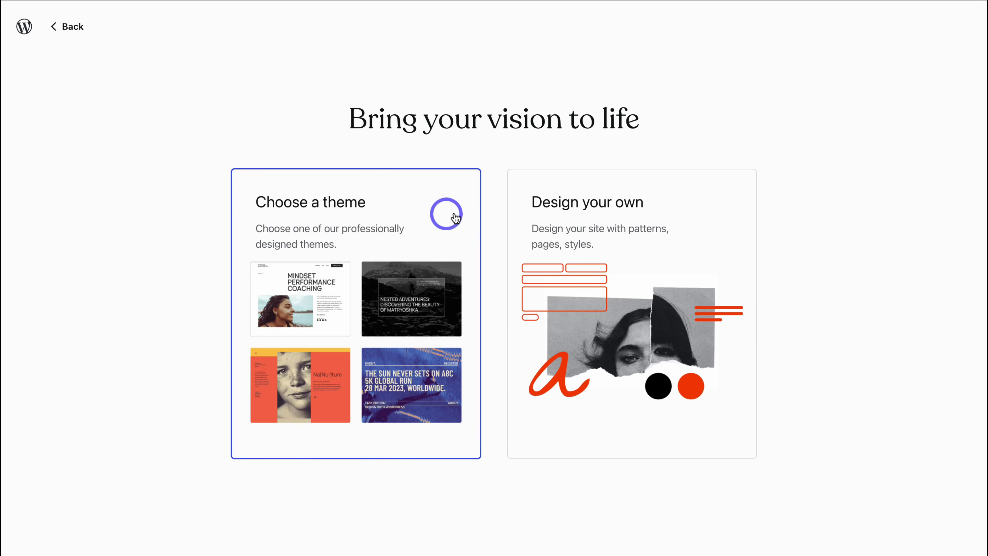
Choose to start from a theme, browse the Blog, Portfolio, Store and Business designs and open the Pendant theme
click(449, 210)
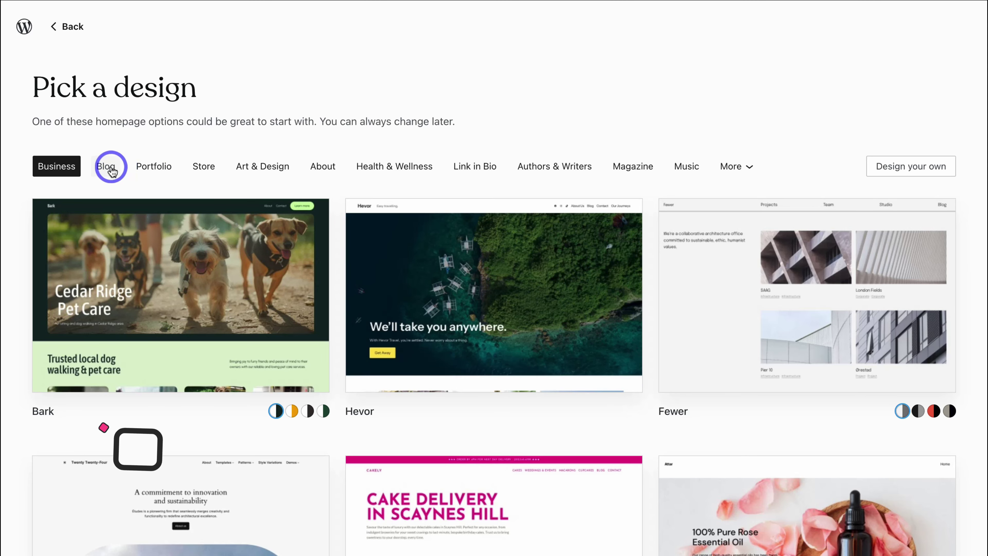
click(110, 167)
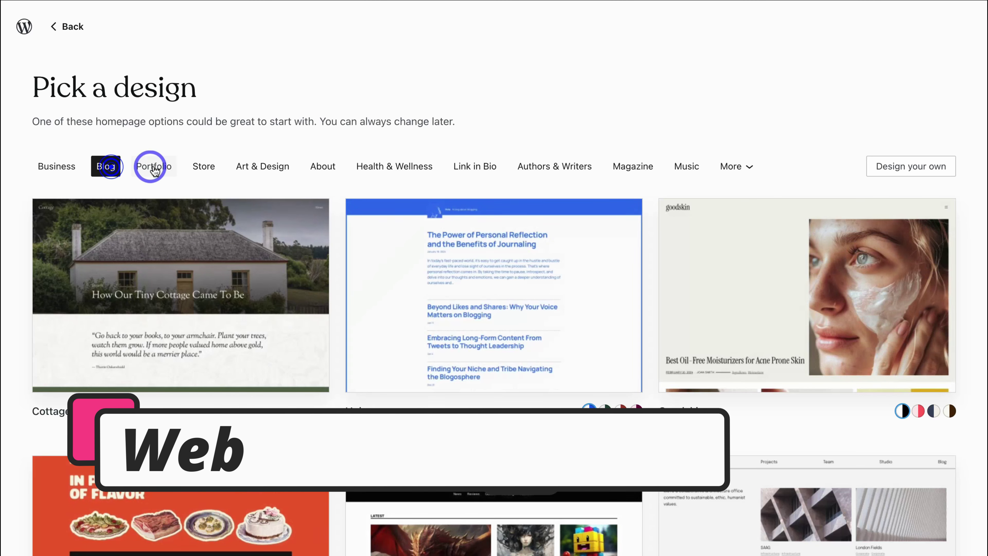
click(154, 171)
click(202, 166)
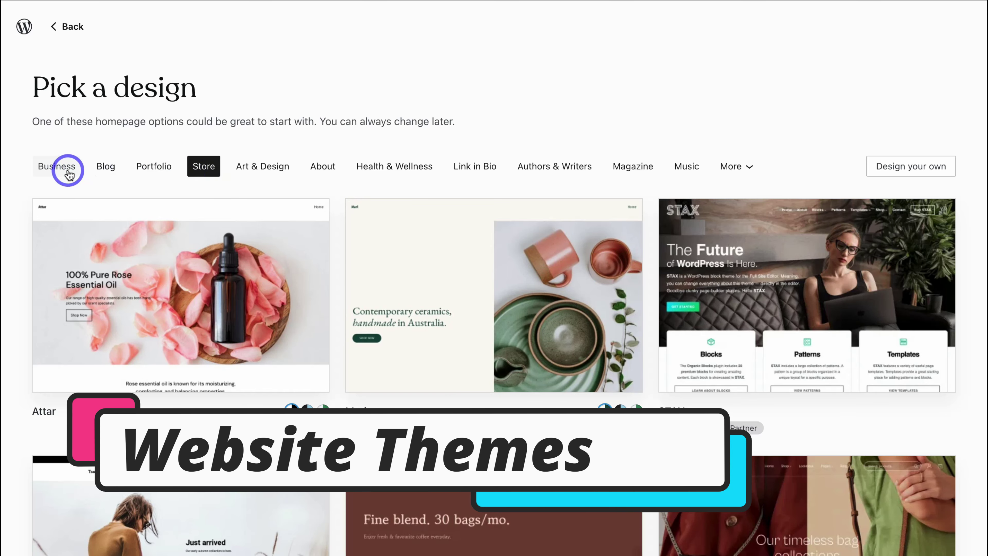
click(68, 172)
scroll(138, 230, down, 5)
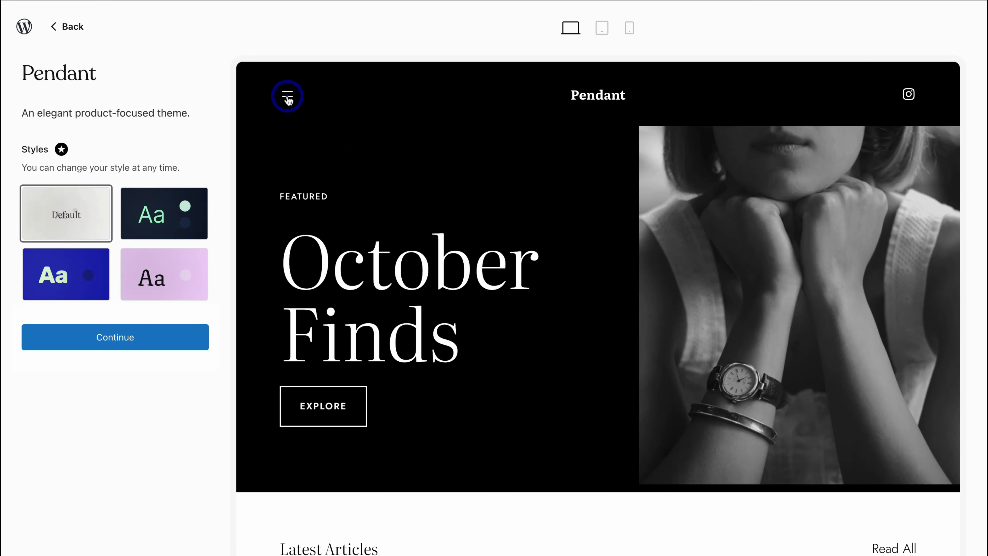
Examine the Pendant theme's navigation menu, page sections and tablet layout in the preview, returning to the desktop view
click(288, 98)
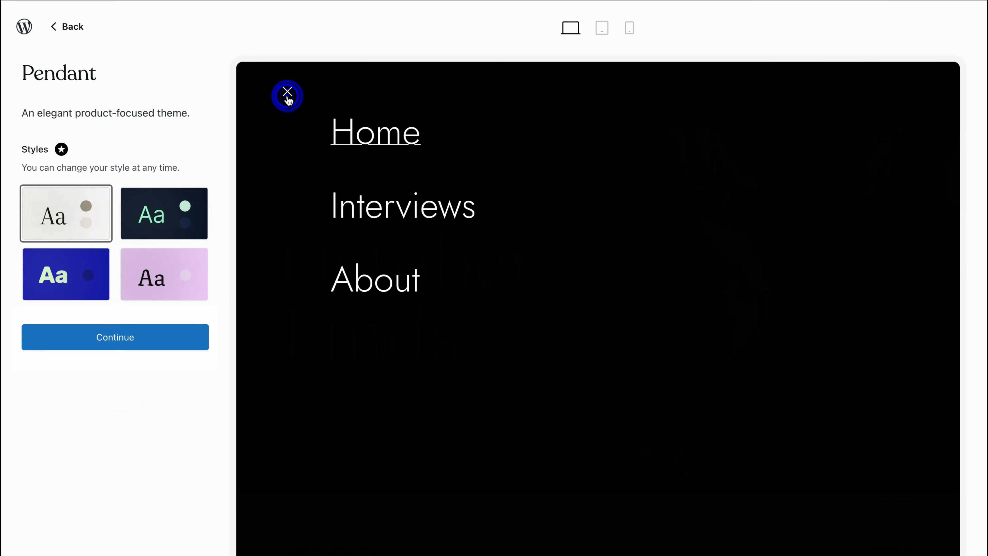
click(287, 93)
scroll(461, 290, down, 10)
scroll(461, 296, down, 15)
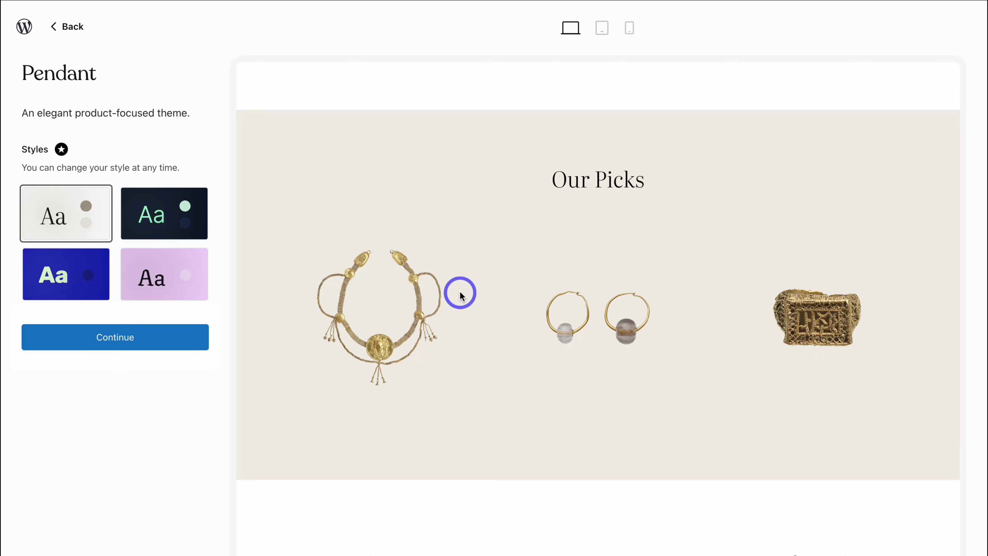
click(602, 31)
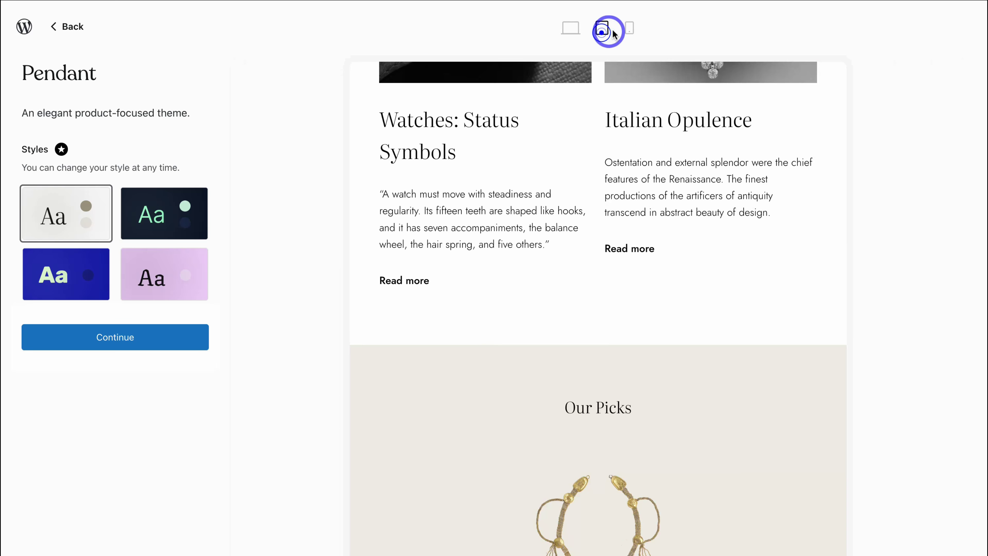
click(570, 29)
click(571, 178)
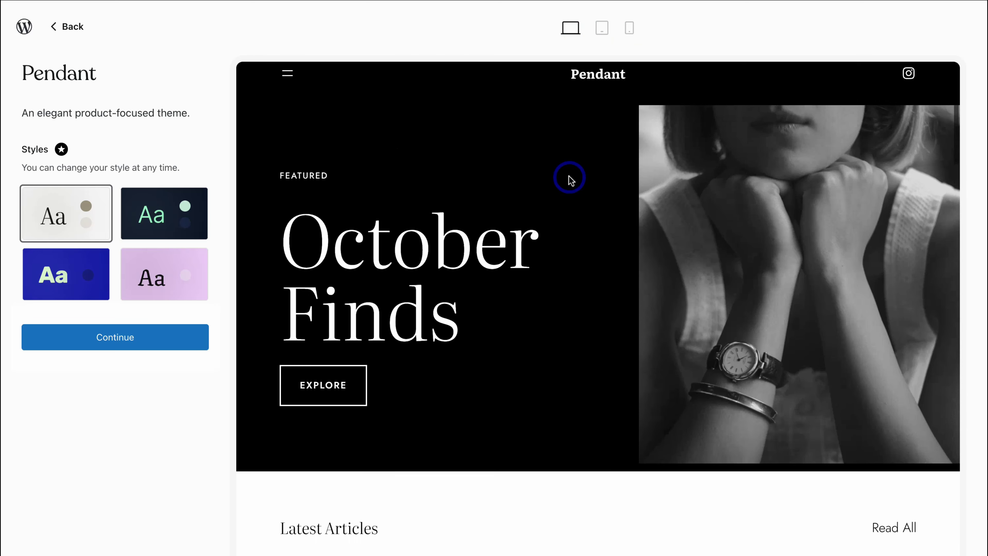
click(613, 102)
Try the Pendant theme's alternative colour styles, go back to Default and continue with this design
click(157, 225)
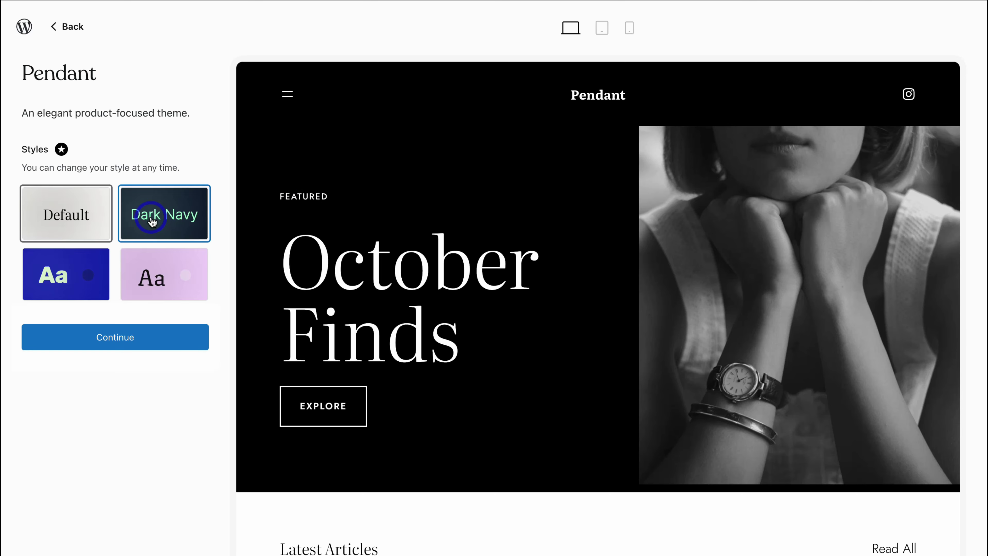
click(147, 263)
click(66, 275)
click(63, 216)
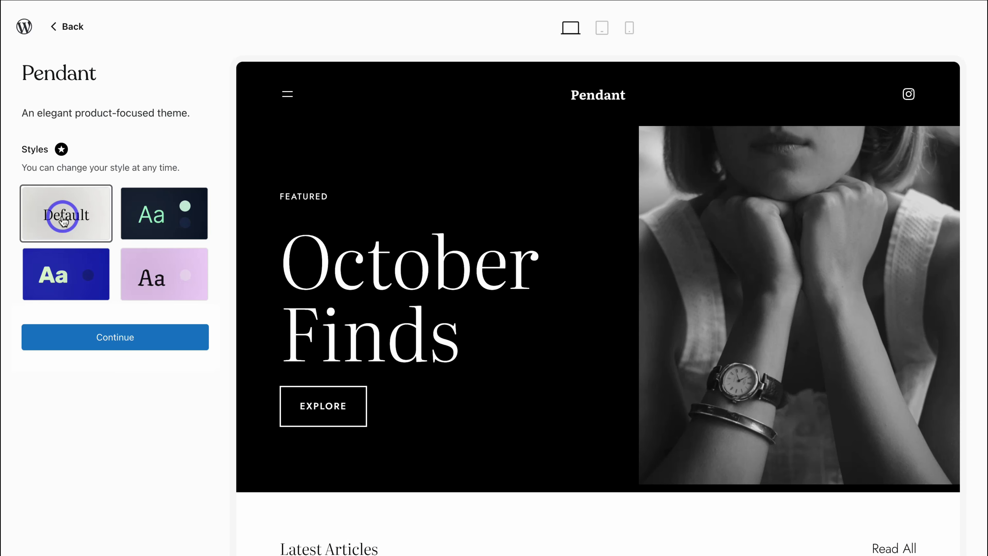
click(150, 337)
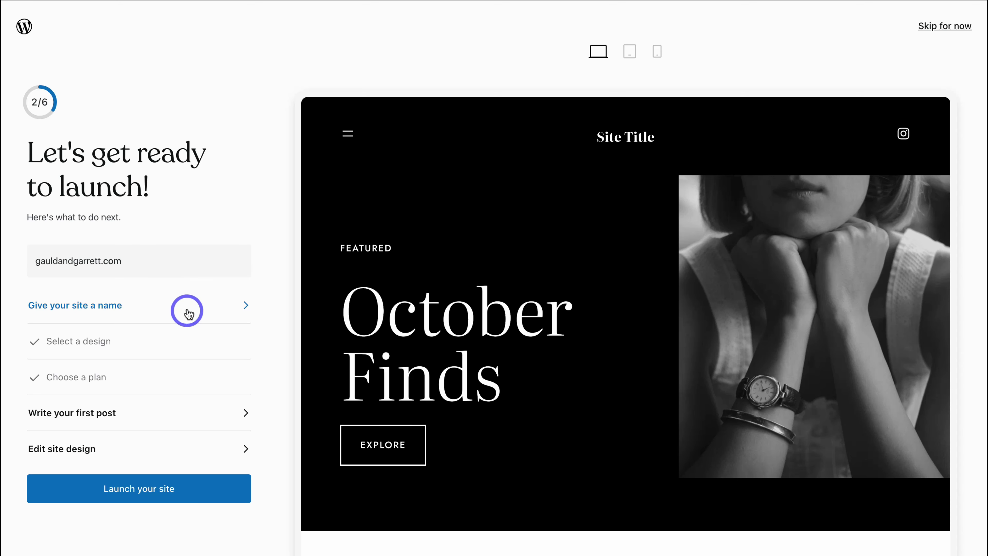
Name the site "Gauld & Garrett" with the tagline "Making Jewellery Dreams a Reality", and skip the remaining launch steps to reach the dashboard
click(187, 310)
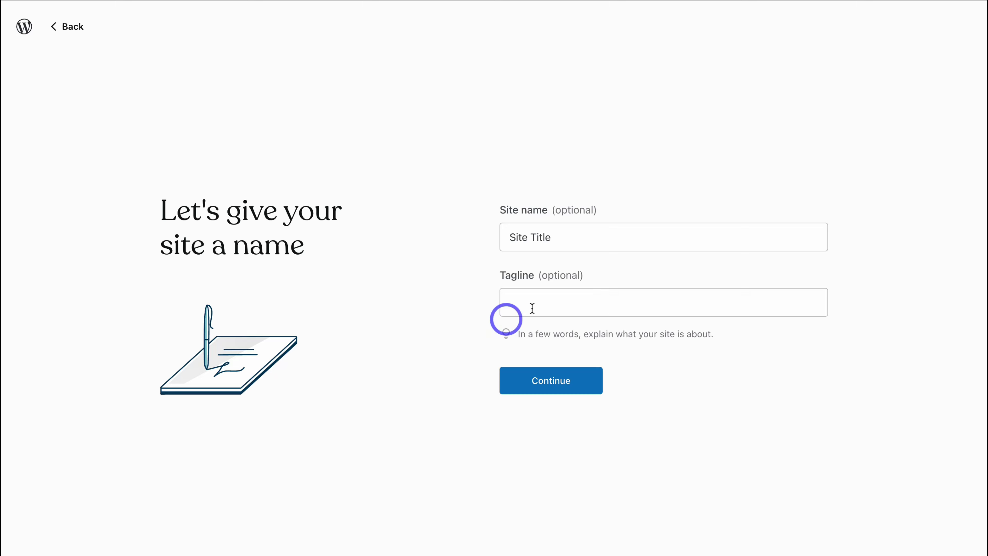
drag(585, 238, 498, 236)
text(Gauld & Garrett)
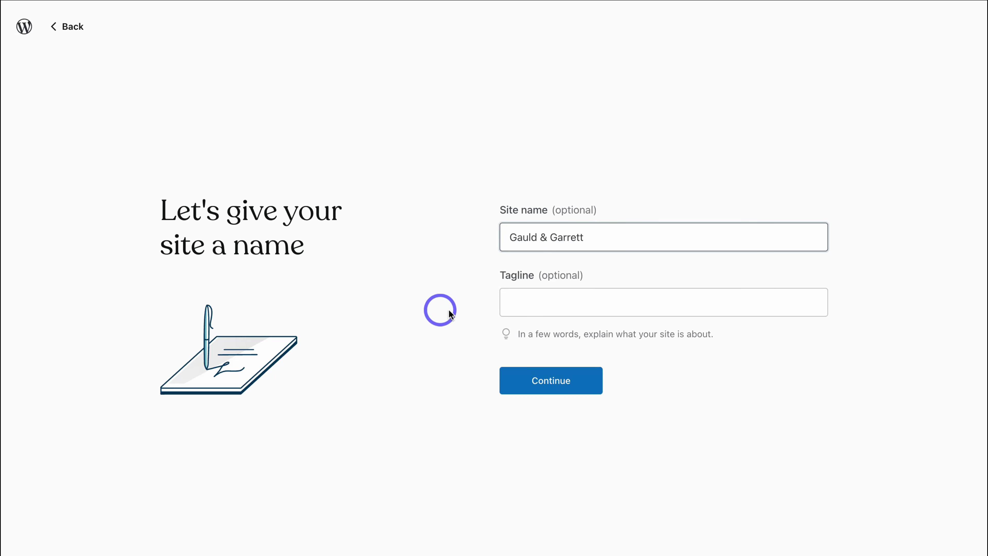
click(534, 302)
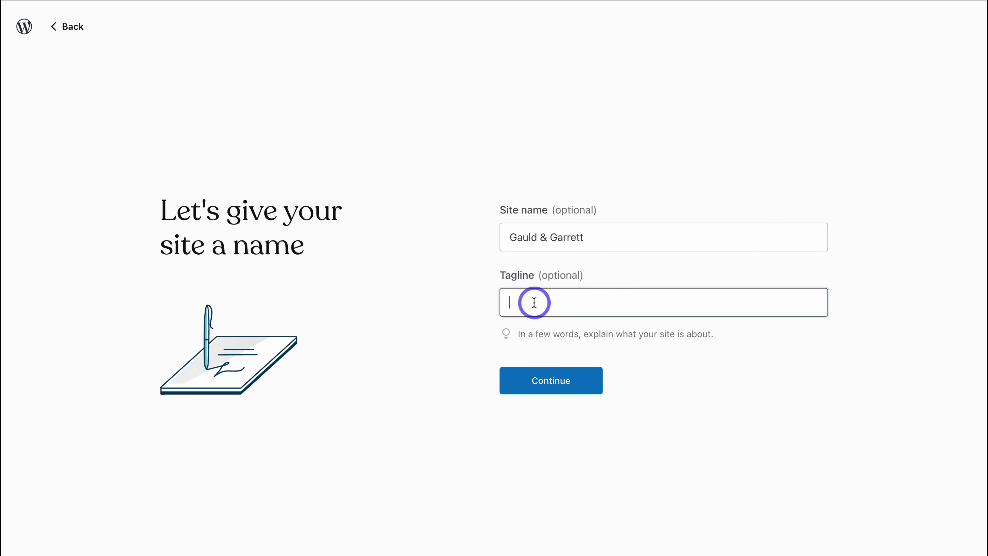
text(Making Jewellery Dreams a Reality)
click(581, 377)
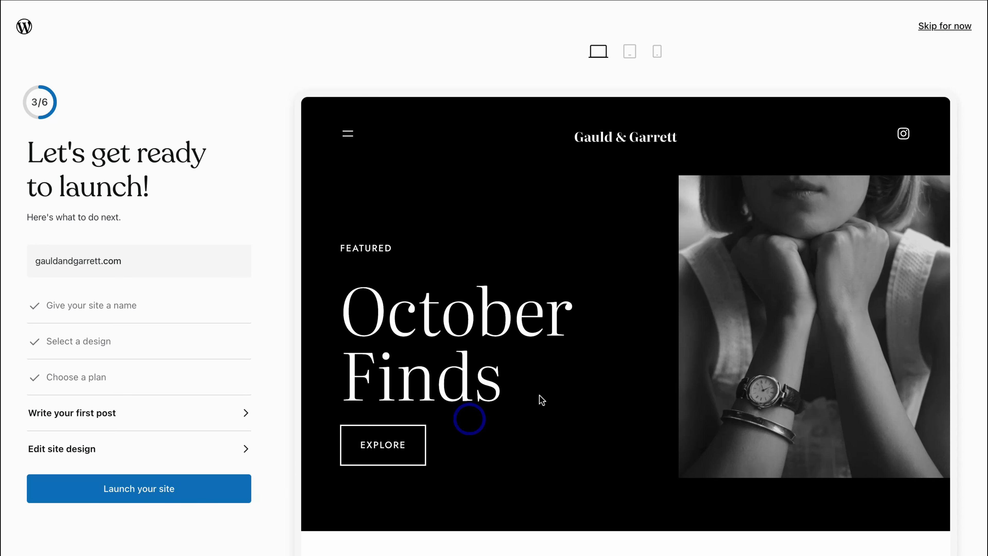
click(944, 27)
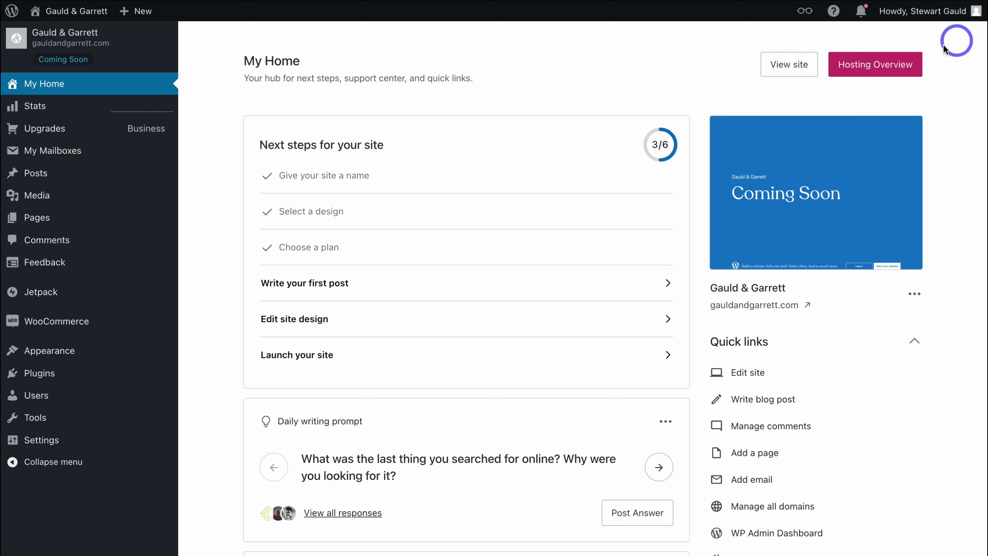
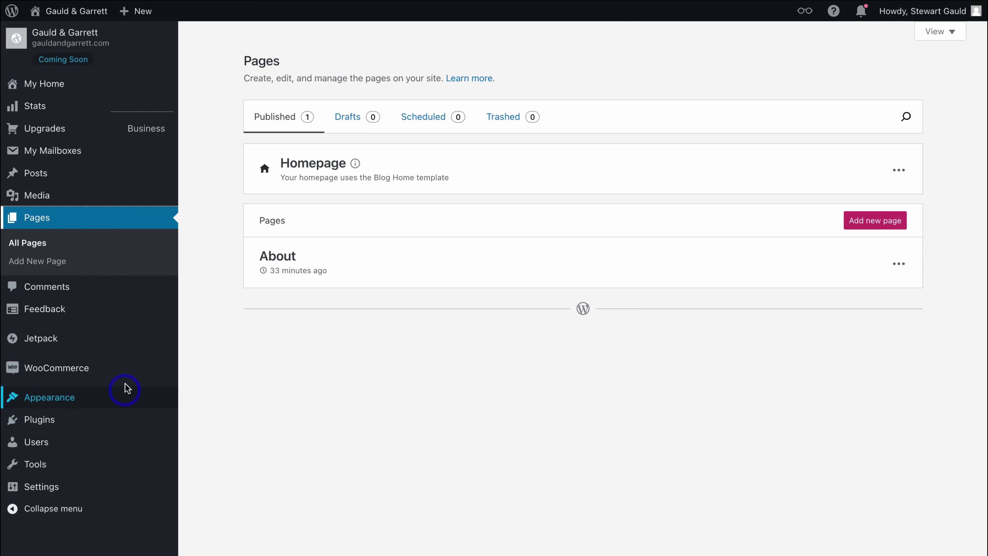
Examine Jetpack's options and its security, performance and backup features
mouse_move(93, 341)
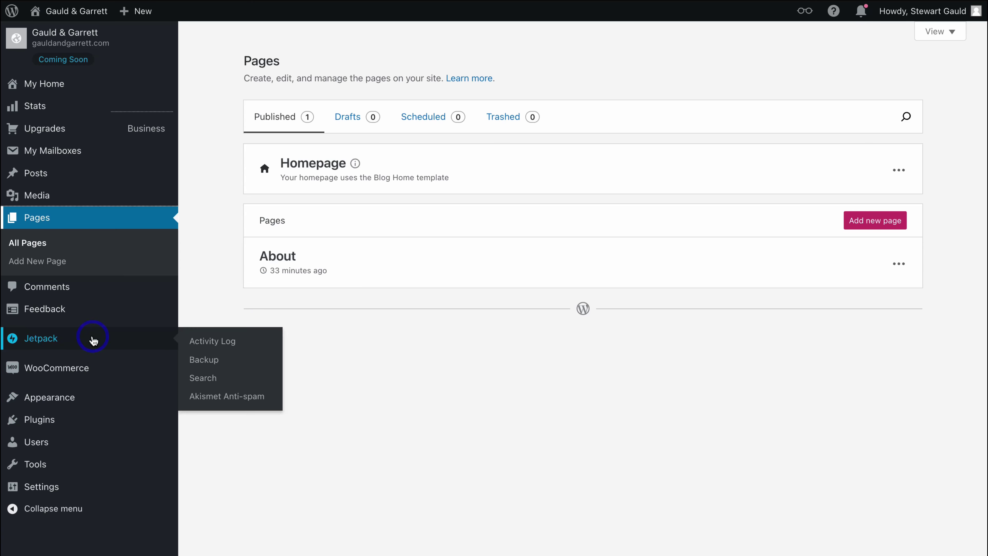
click(95, 339)
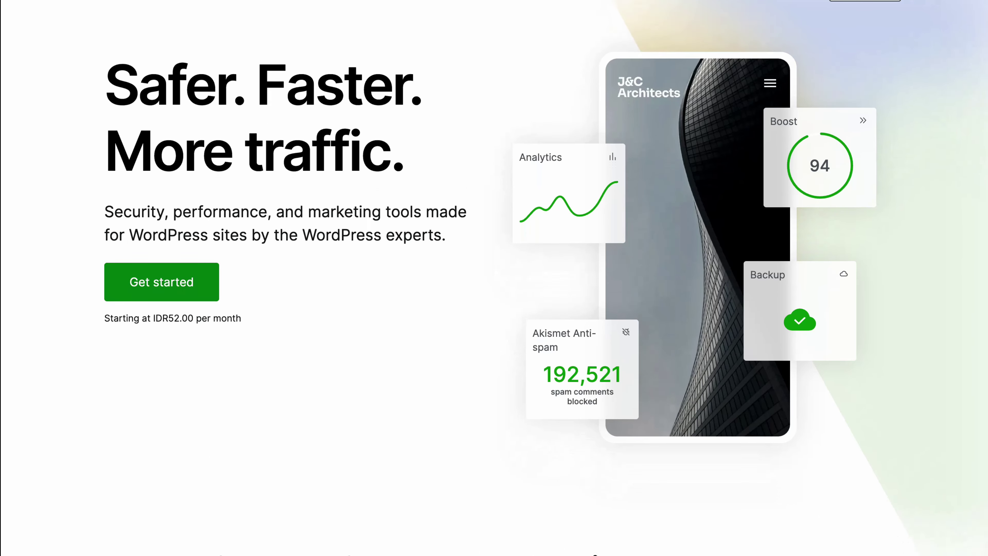
scroll(494, 272, down, 12)
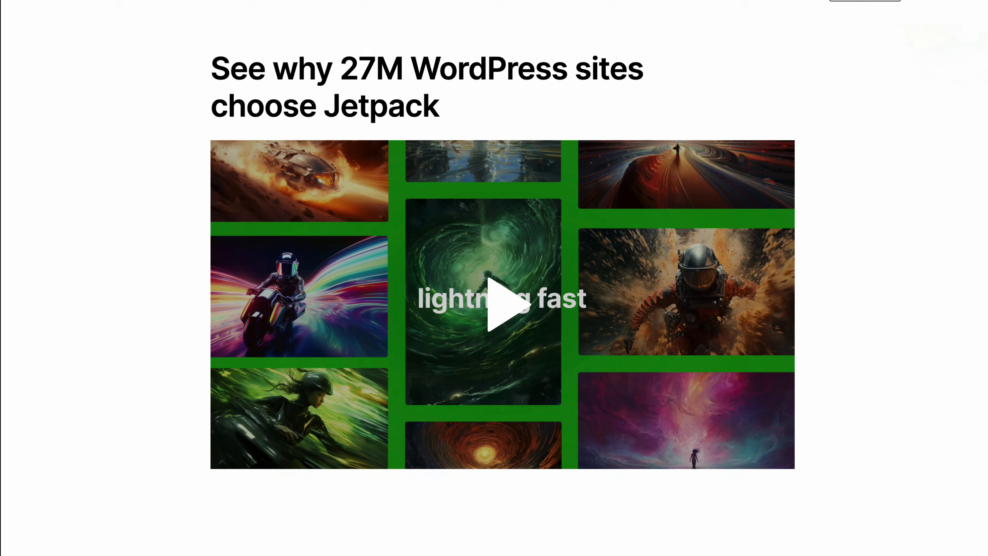
scroll(494, 273, down, 10)
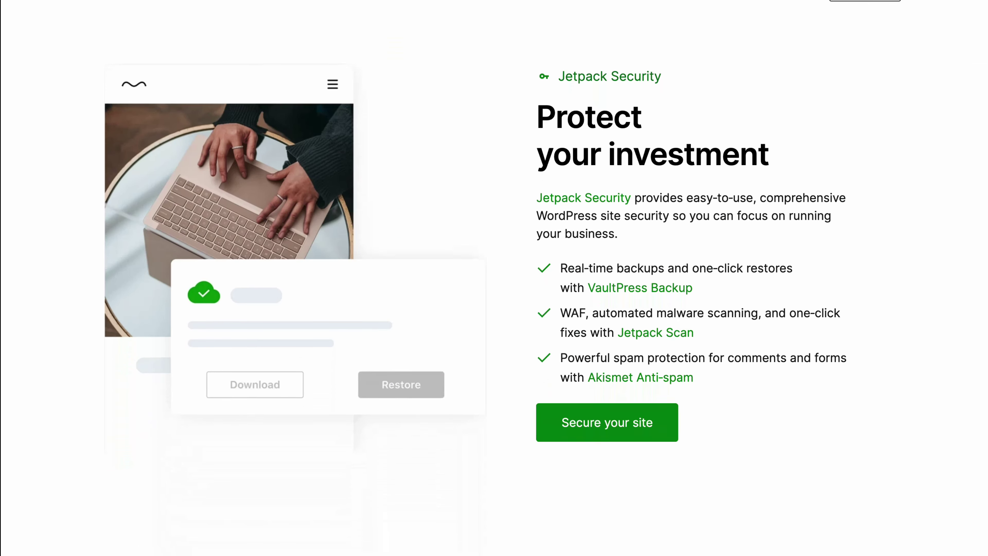
scroll(494, 272, down, 10)
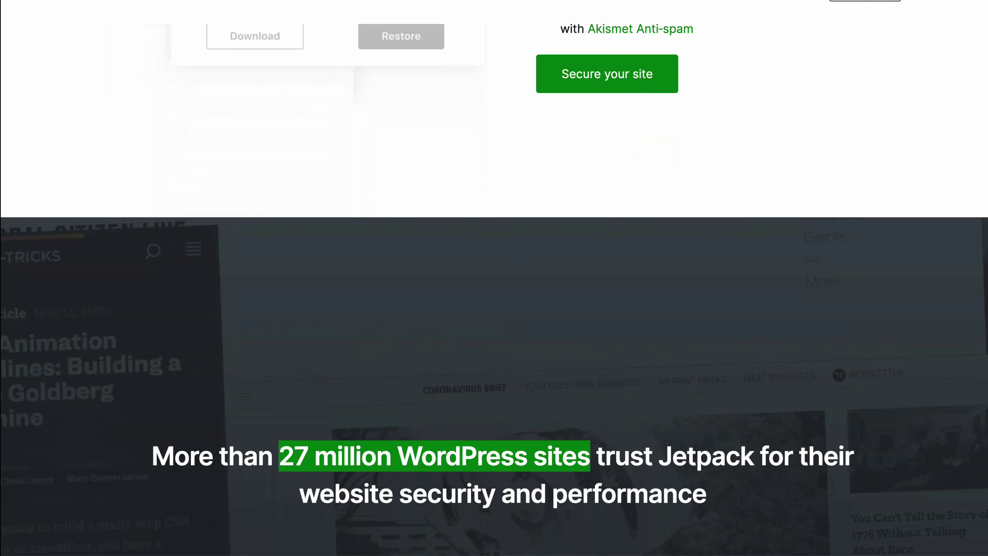
click(110, 360)
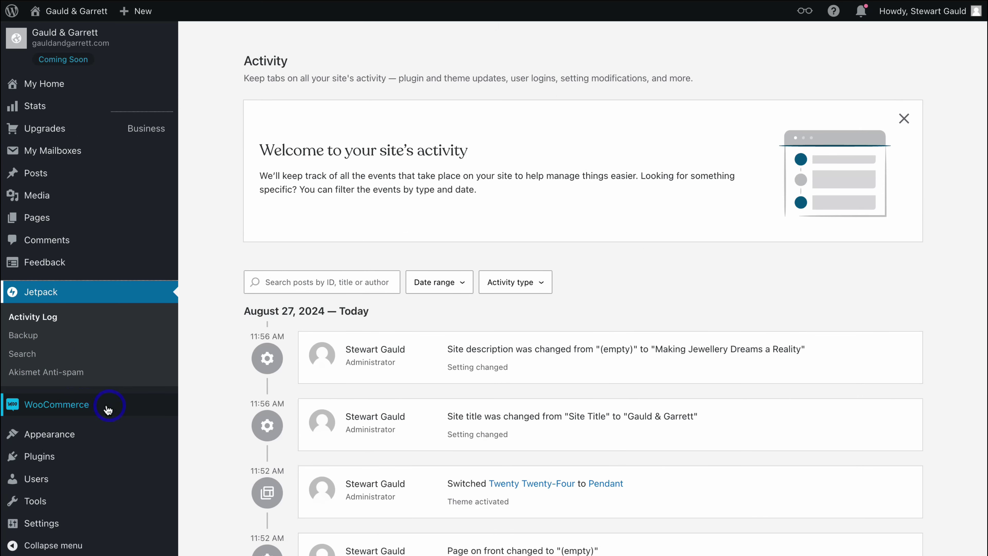
View the WooCommerce store setup page and read what WooCommerce offers for selling online
click(115, 406)
click(225, 324)
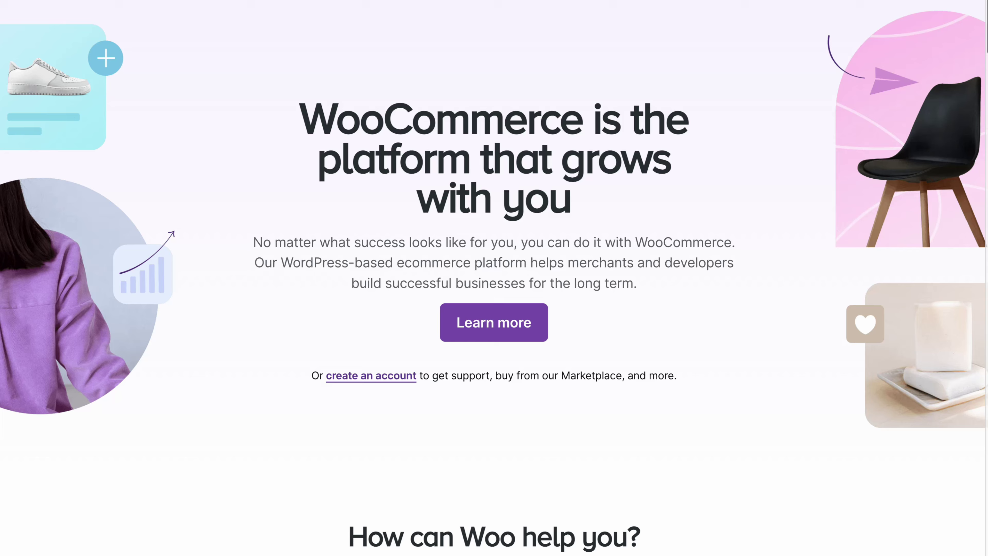
scroll(494, 278, down, 10)
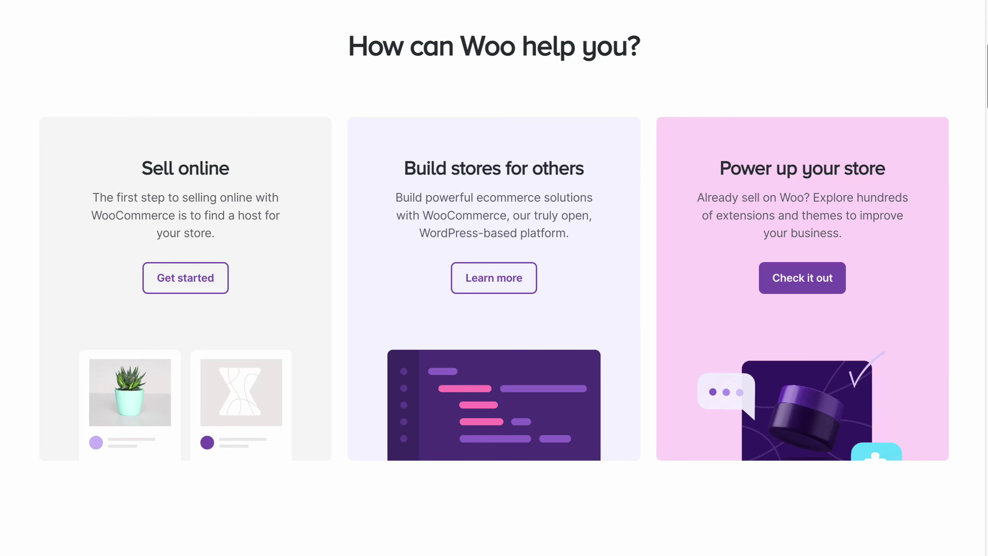
scroll(494, 278, down, 10)
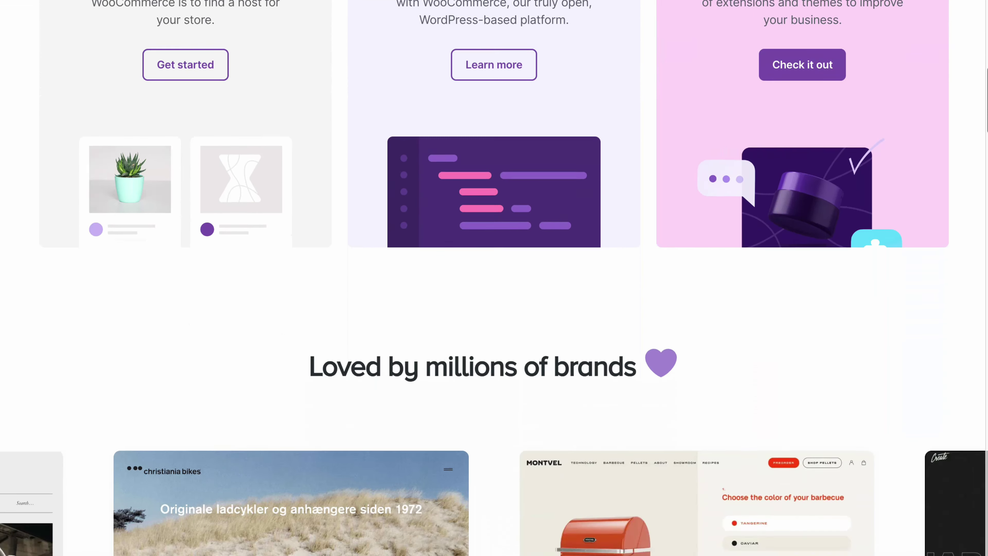
scroll(494, 278, down, 1)
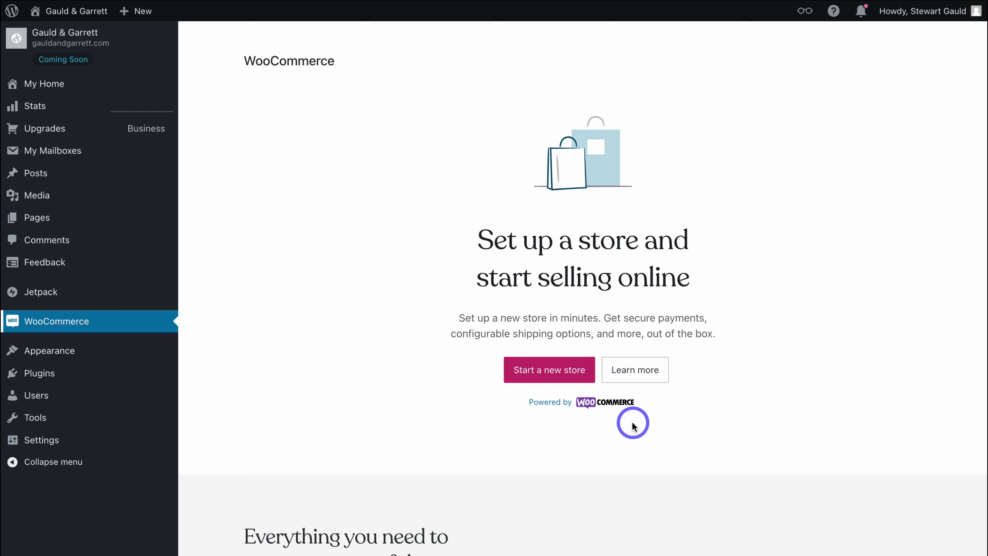
Browse the premium and blog-monetizing plugins in the Plugins marketplace
mouse_move(68, 357)
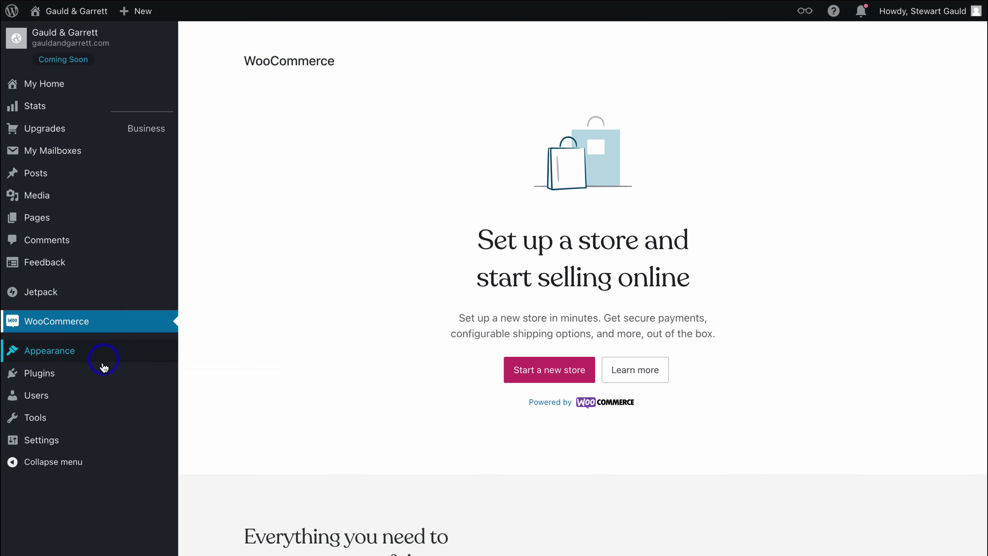
click(114, 376)
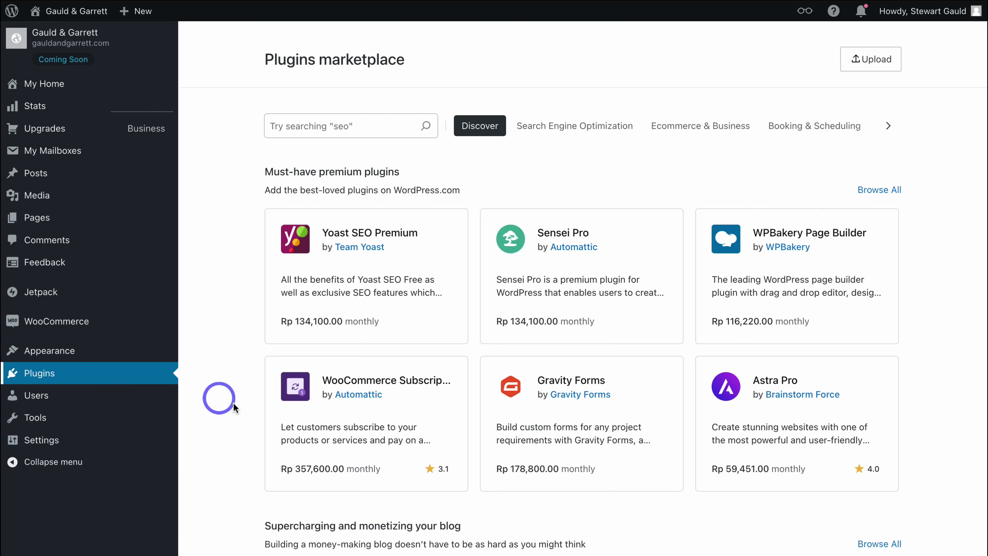
scroll(404, 327, down, 3)
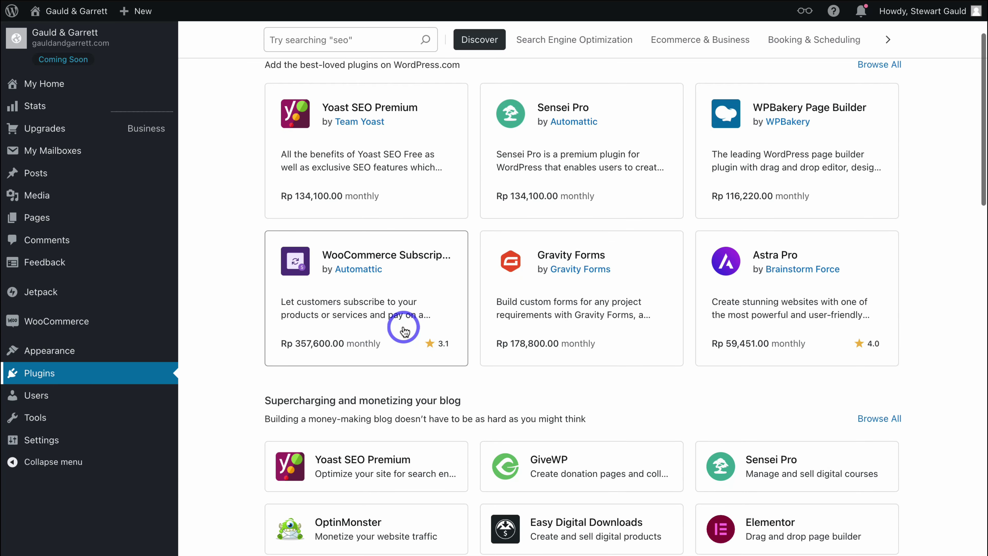
scroll(404, 330, down, 4)
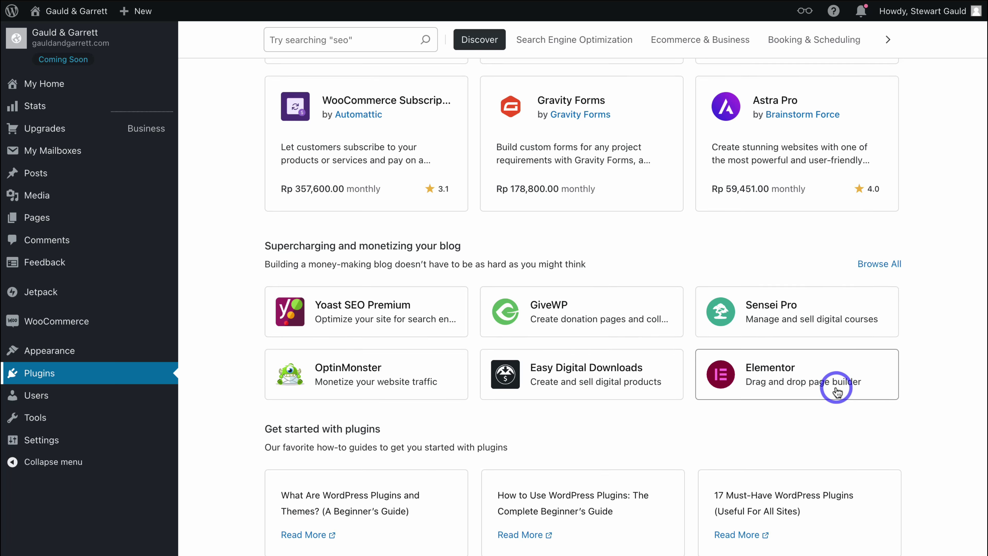
scroll(836, 391, up, 5)
scroll(836, 391, up, 1)
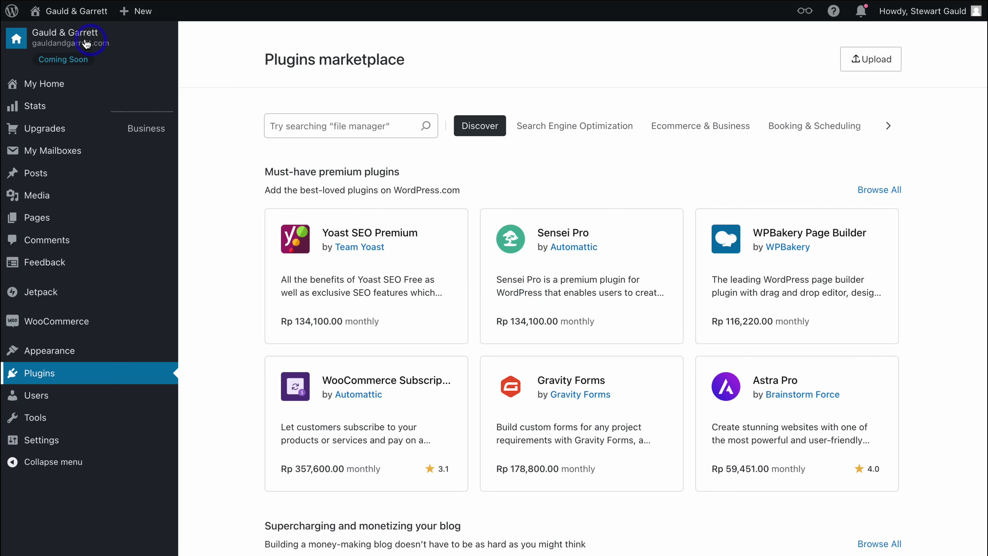
Preview the Gauld & Garrett site, looking through the homepage sections and the navigation menu
click(115, 40)
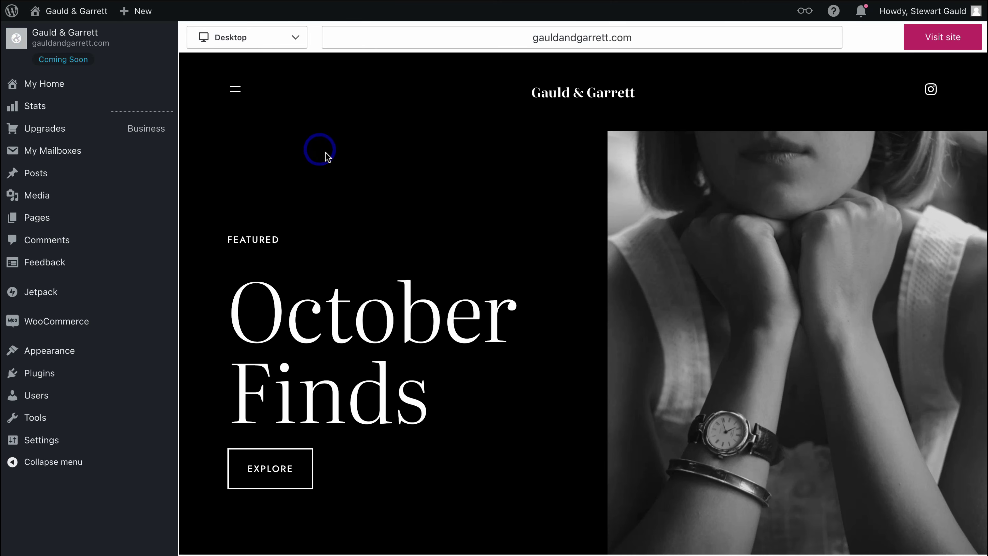
scroll(326, 152, down, 20)
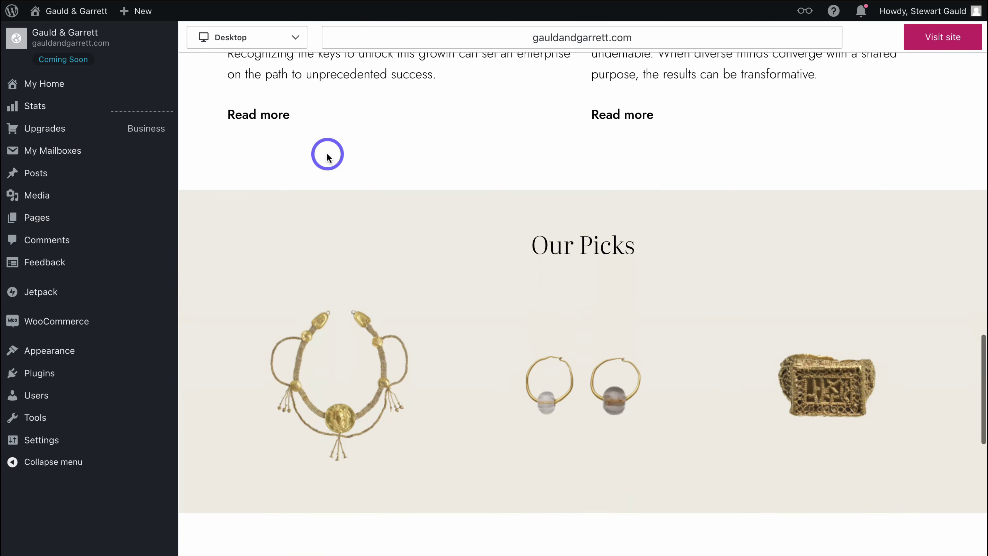
scroll(326, 157, up, 20)
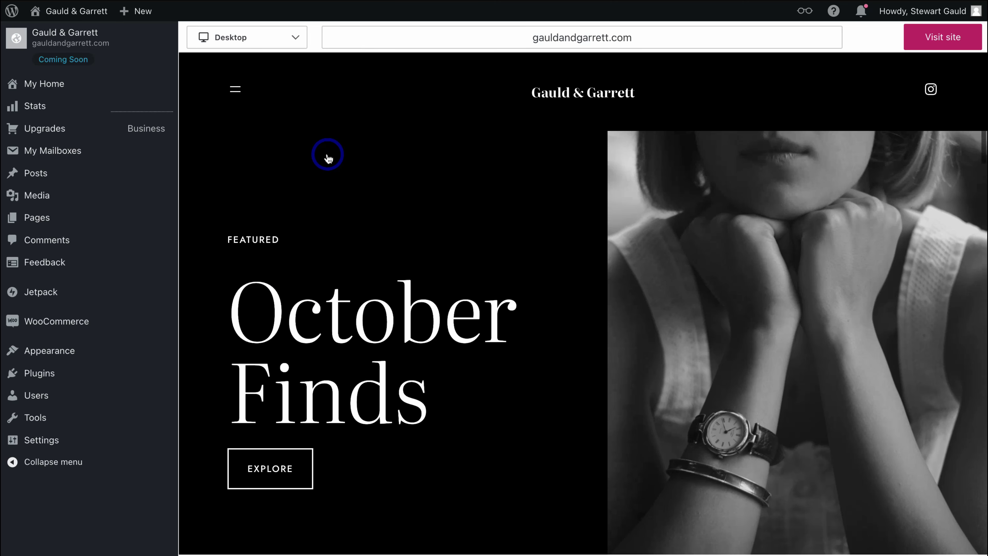
click(234, 91)
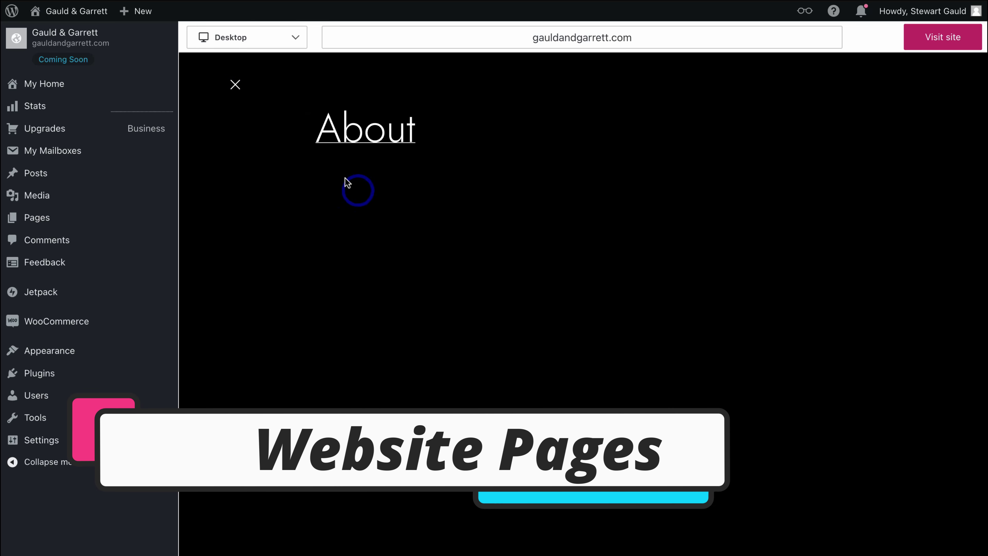
click(234, 90)
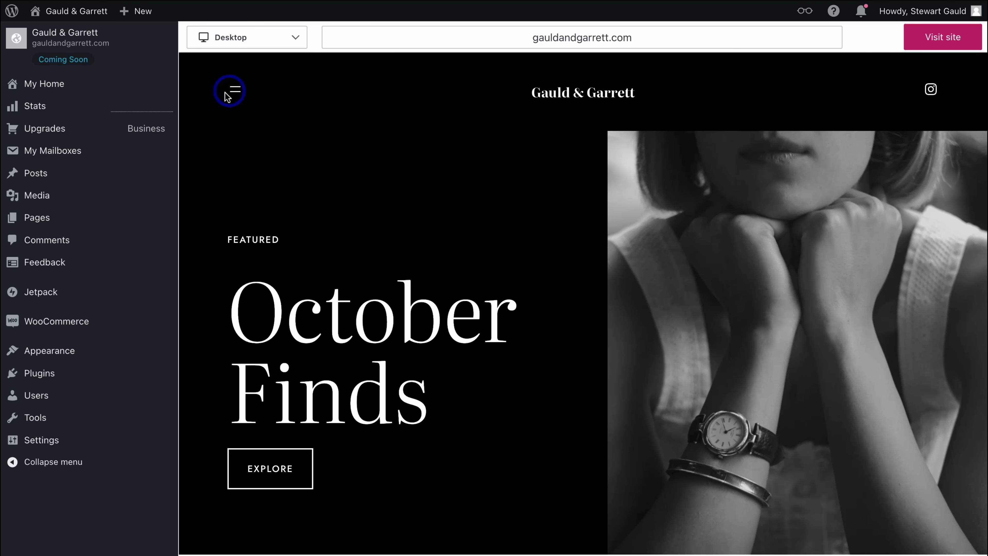
Browse the predefined page layouts, add a new page from the first Services layout and dismiss the editor's welcome tour
click(84, 216)
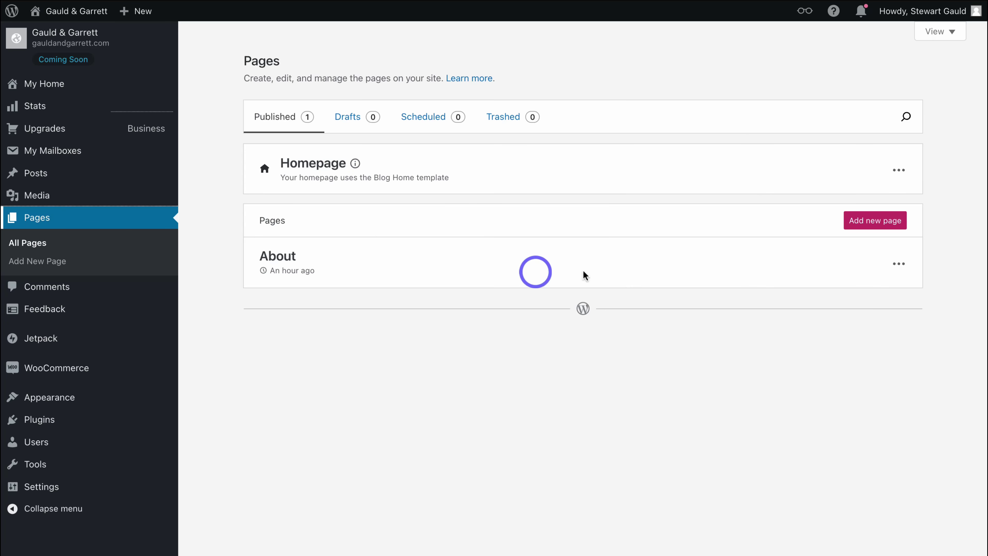
click(879, 221)
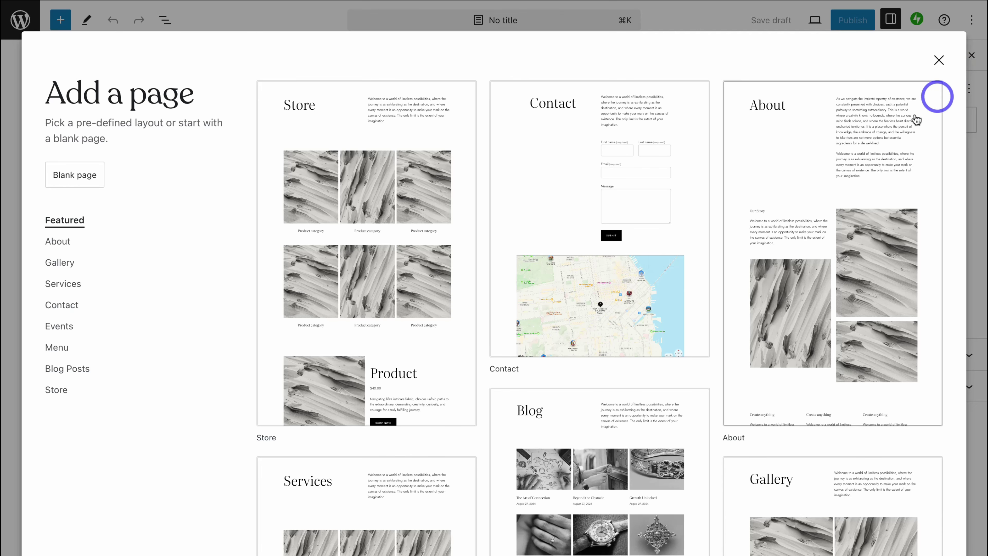
scroll(524, 234, down, 2)
scroll(524, 234, down, 5)
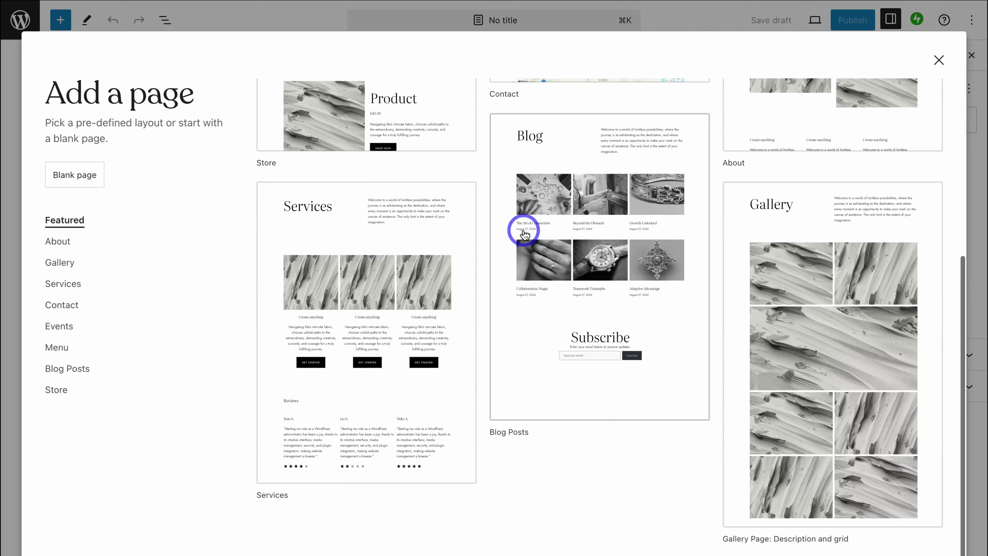
scroll(522, 227, up, 7)
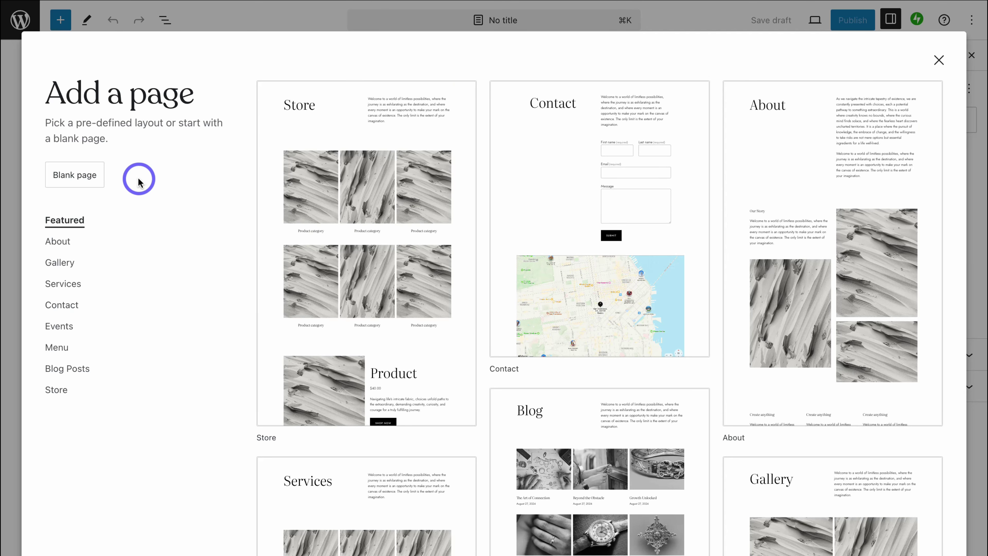
click(102, 285)
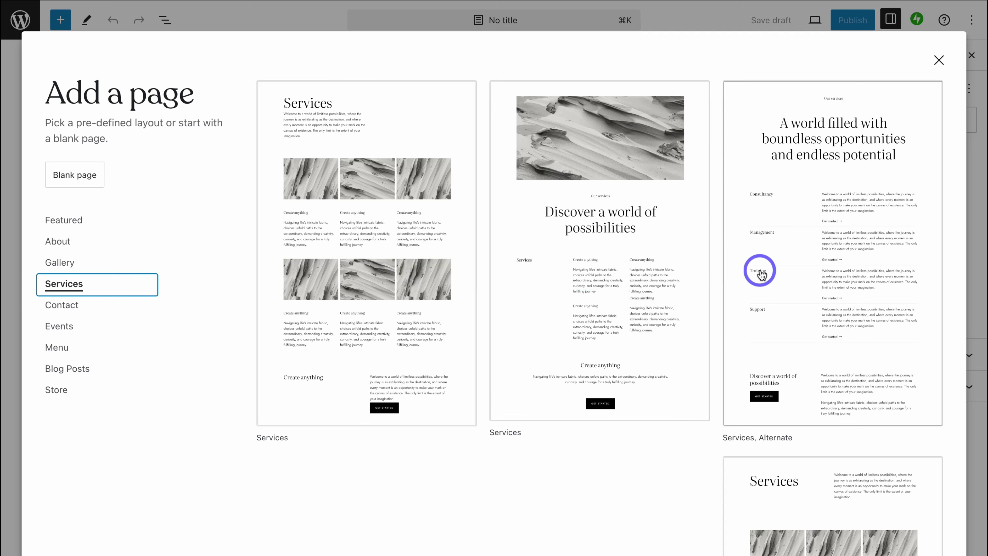
click(391, 285)
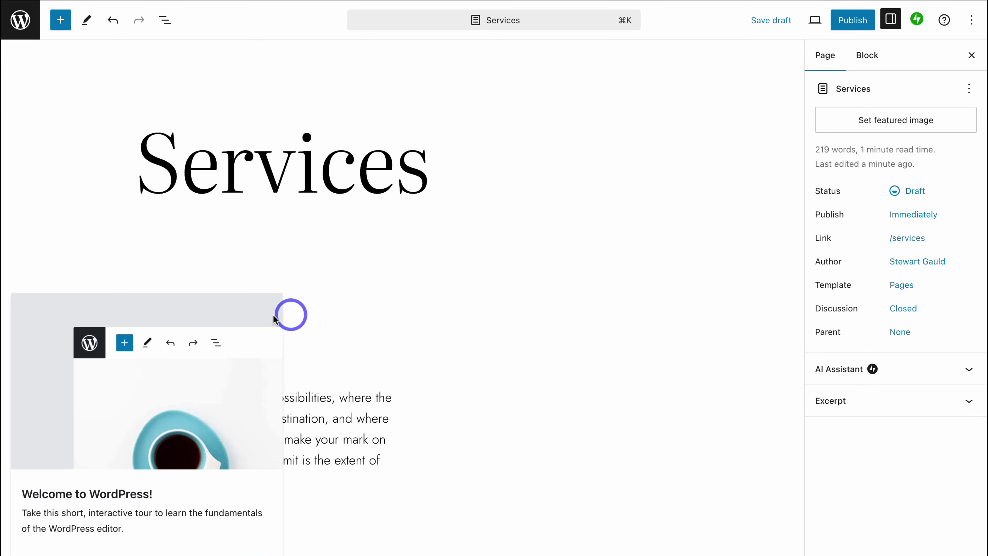
click(265, 311)
Look through the drafted Services page: its title, intro paragraph, image columns, headings, column texts and Get Started button
click(302, 190)
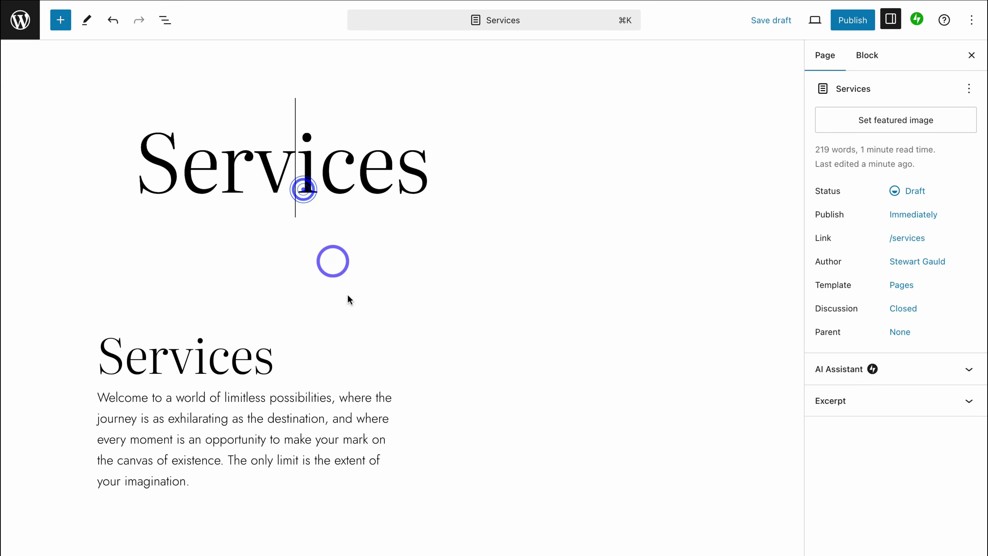
scroll(346, 300, down, 3)
scroll(346, 300, down, 1)
click(268, 269)
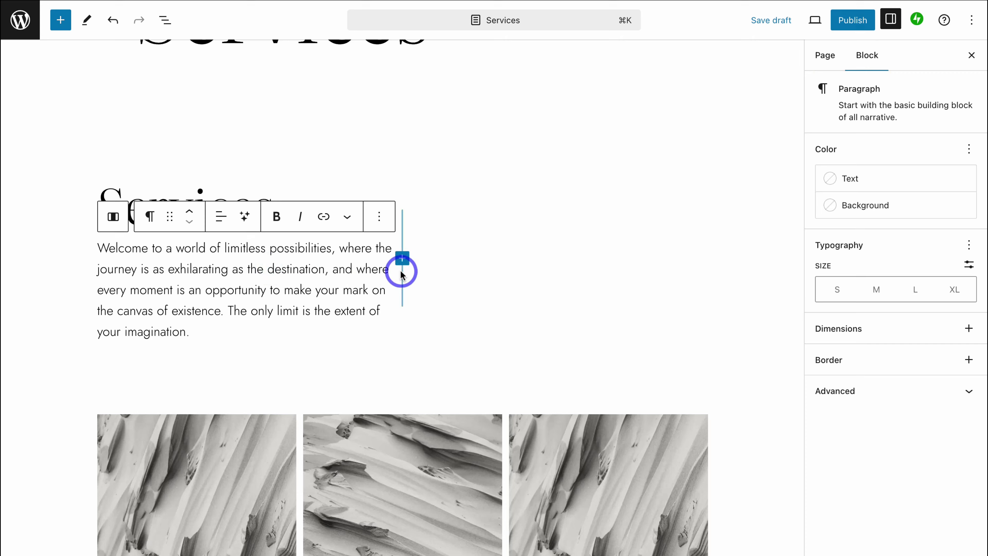
scroll(399, 272, down, 3)
drag(218, 216, 86, 137)
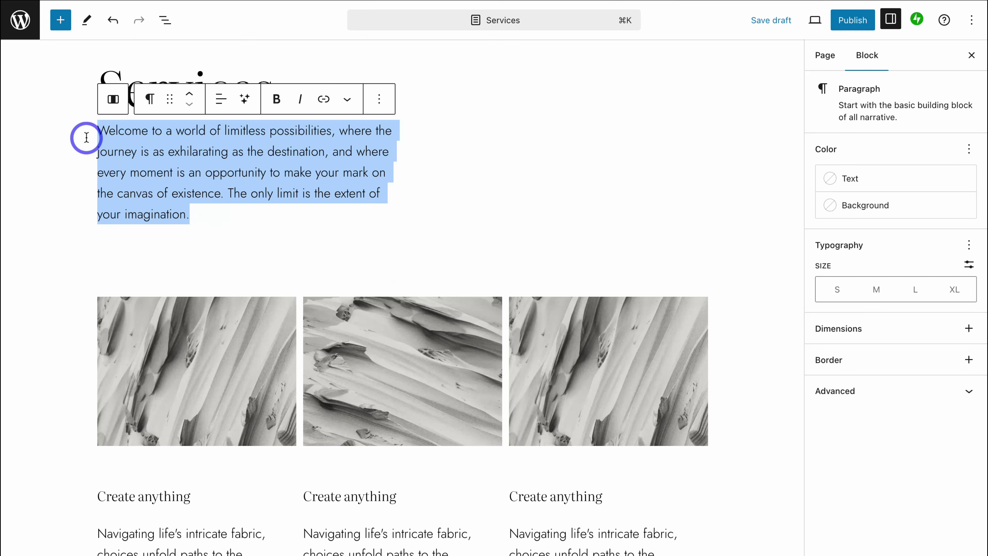
click(86, 141)
scroll(165, 319, down, 2)
click(172, 309)
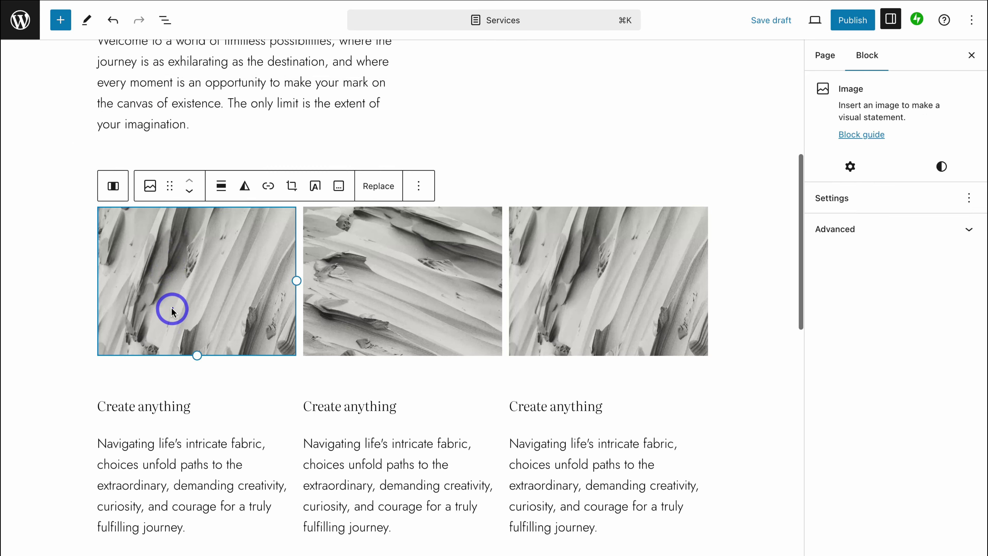
click(390, 294)
scroll(390, 295, down, 4)
click(369, 291)
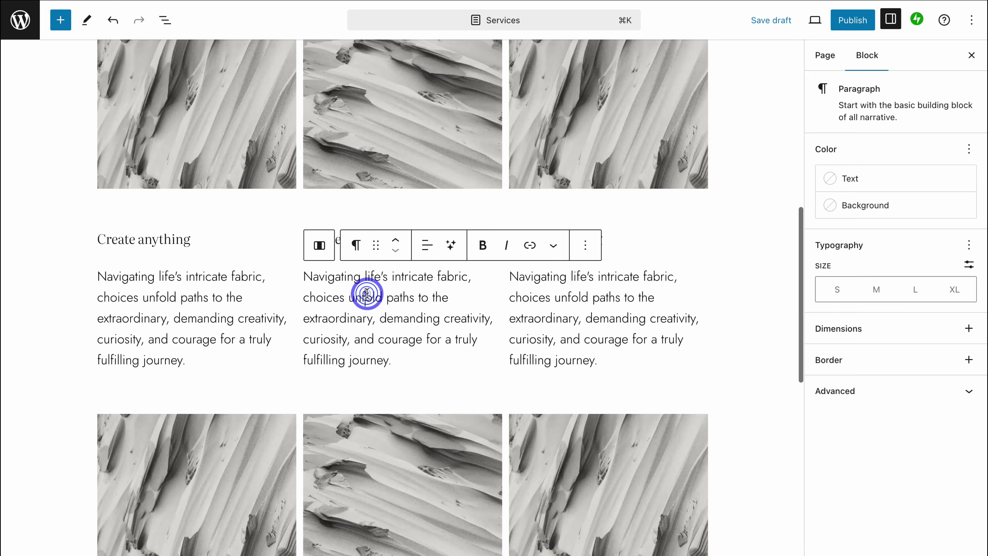
click(182, 247)
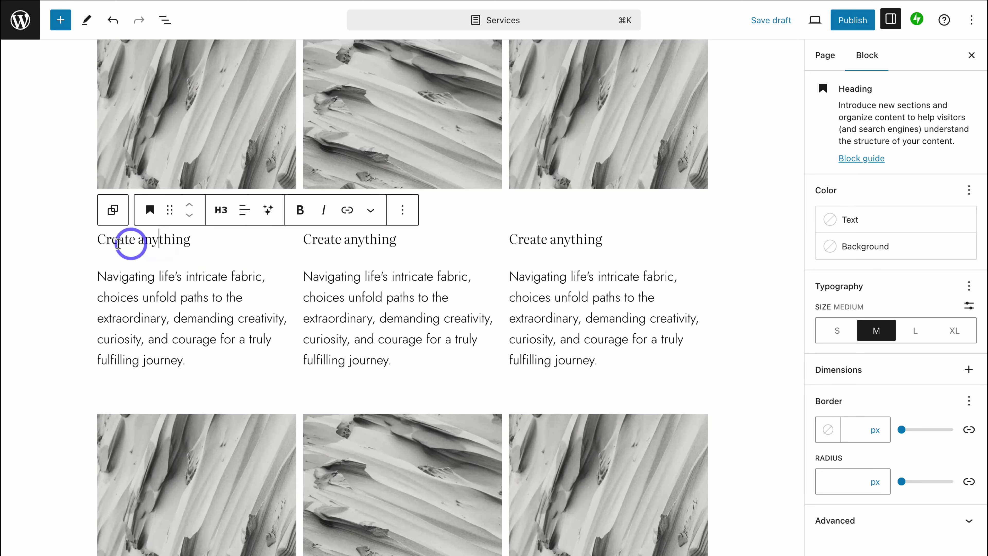
scroll(196, 240, down, 15)
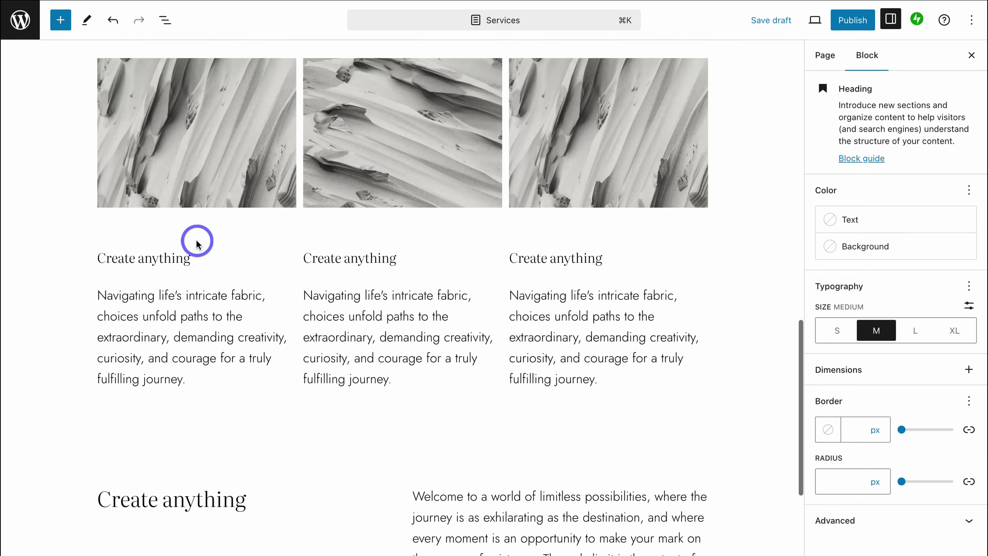
click(458, 353)
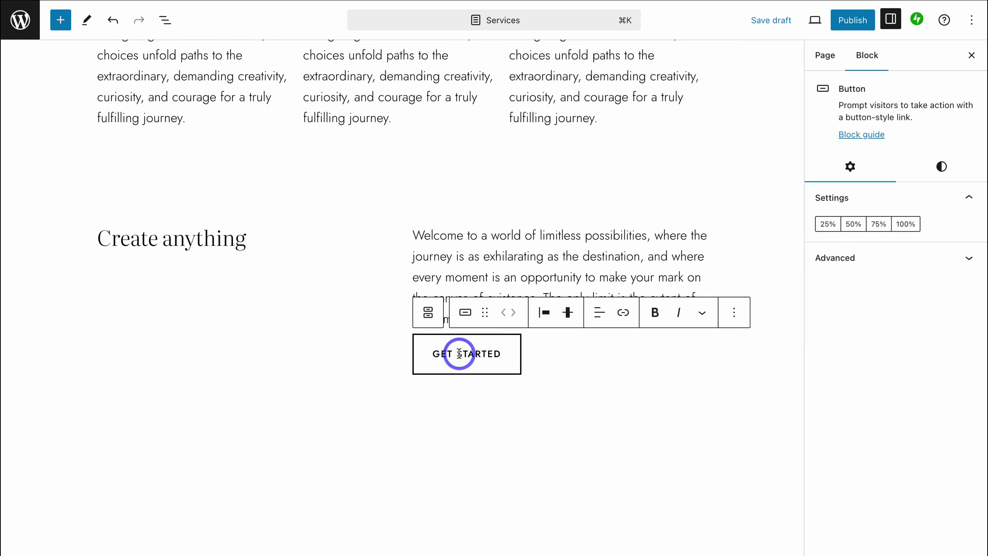
scroll(492, 359, up, 18)
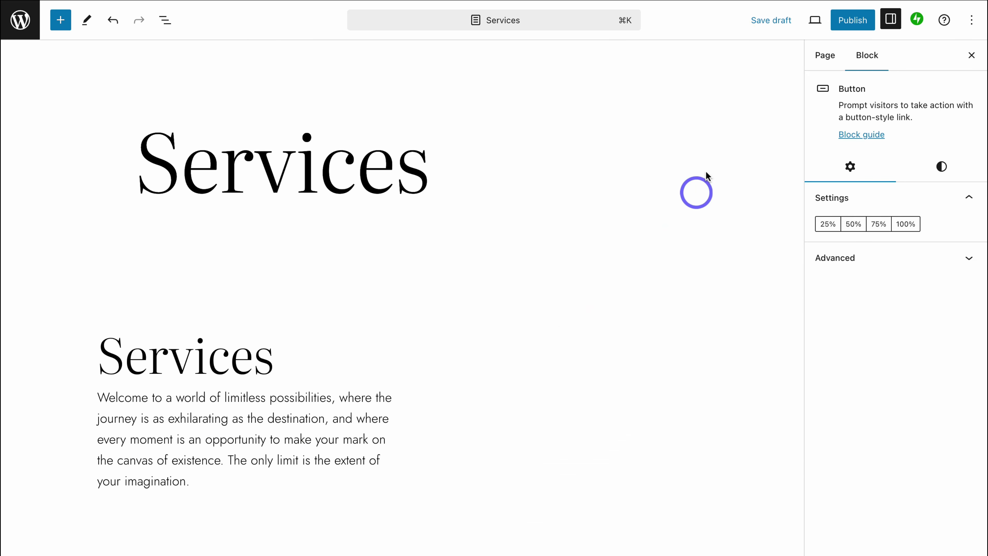
Save the Services page as a draft and publish it
click(769, 22)
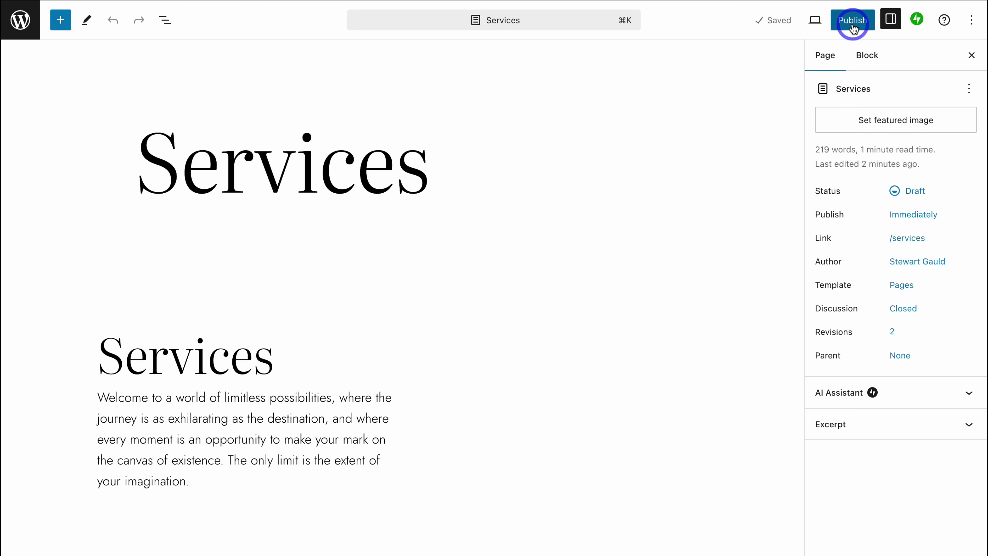
click(842, 21)
click(852, 23)
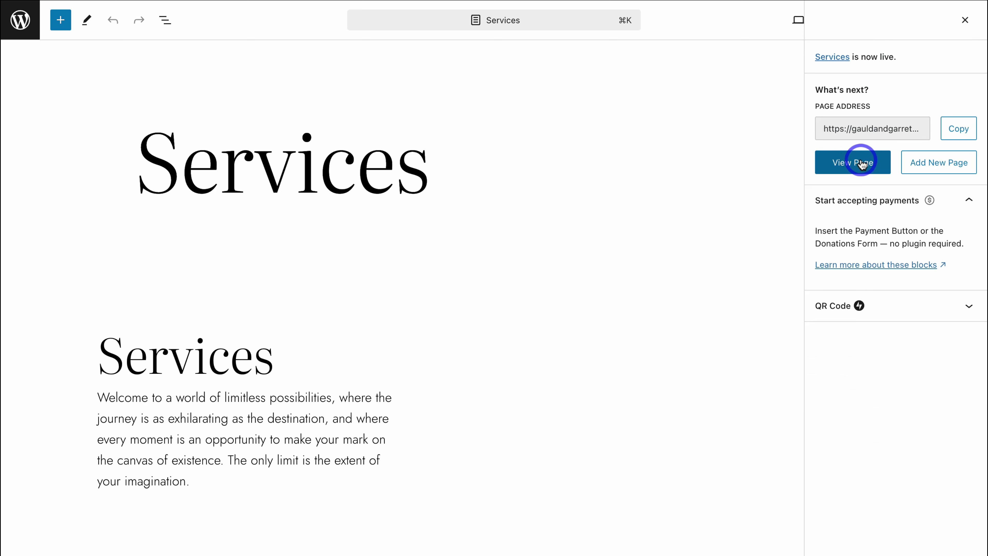
View the published Services page on the live site from header to end
click(860, 163)
scroll(859, 161, down, 10)
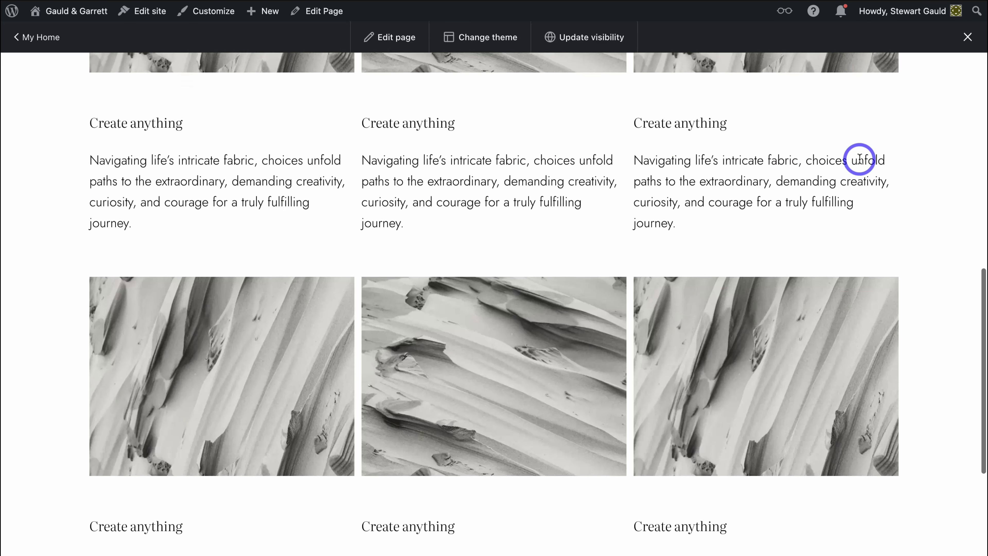
scroll(858, 161, down, 10)
scroll(868, 179, up, 20)
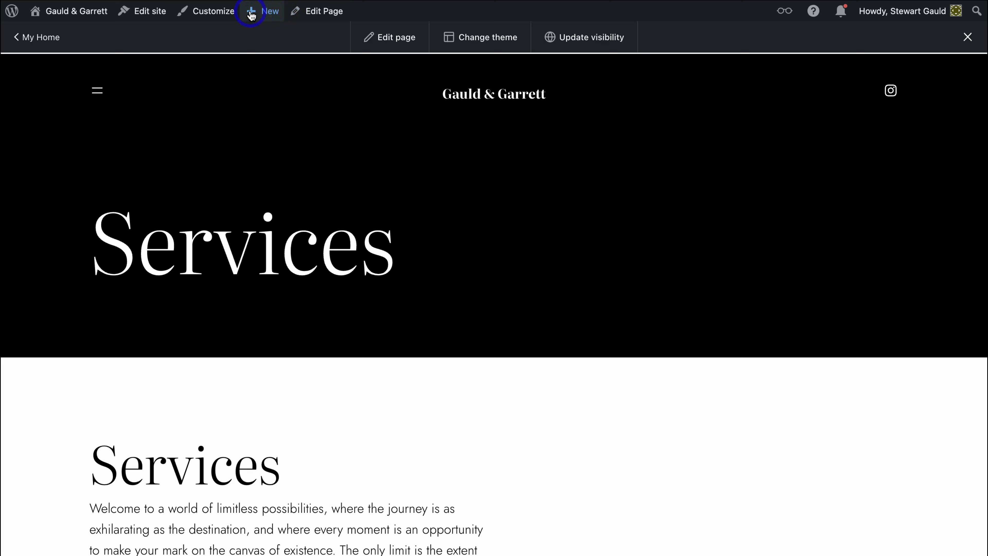
Add another new page from the Contact category, using the Contact Page with Map and Contact Form layout
mouse_move(251, 15)
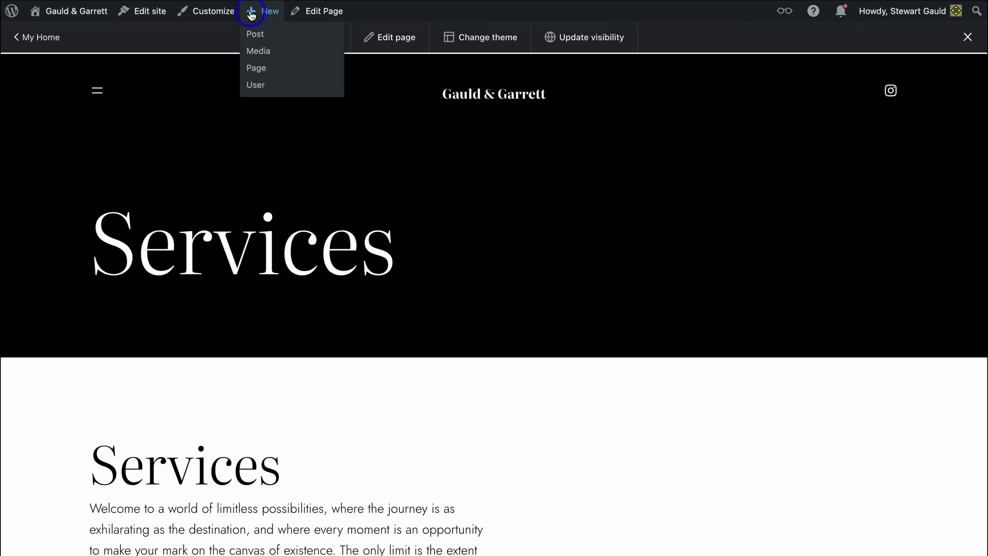
click(295, 73)
click(71, 307)
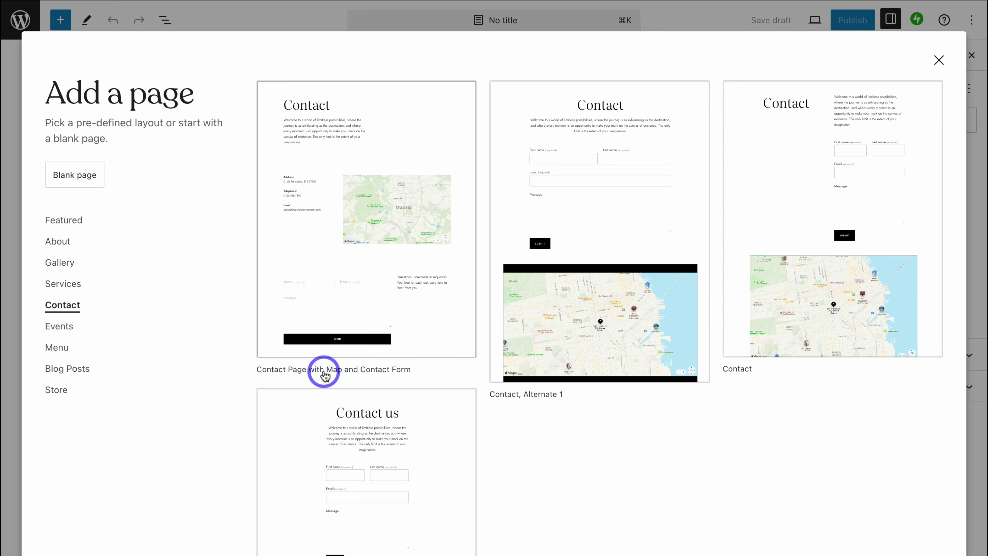
click(390, 284)
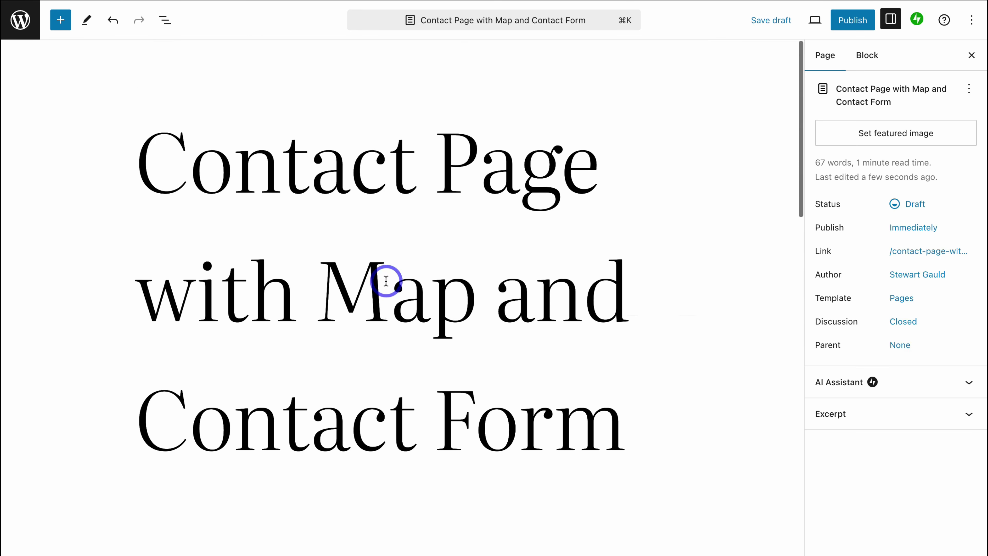
Save the contact page as a draft and publish it
click(770, 21)
click(855, 21)
click(855, 22)
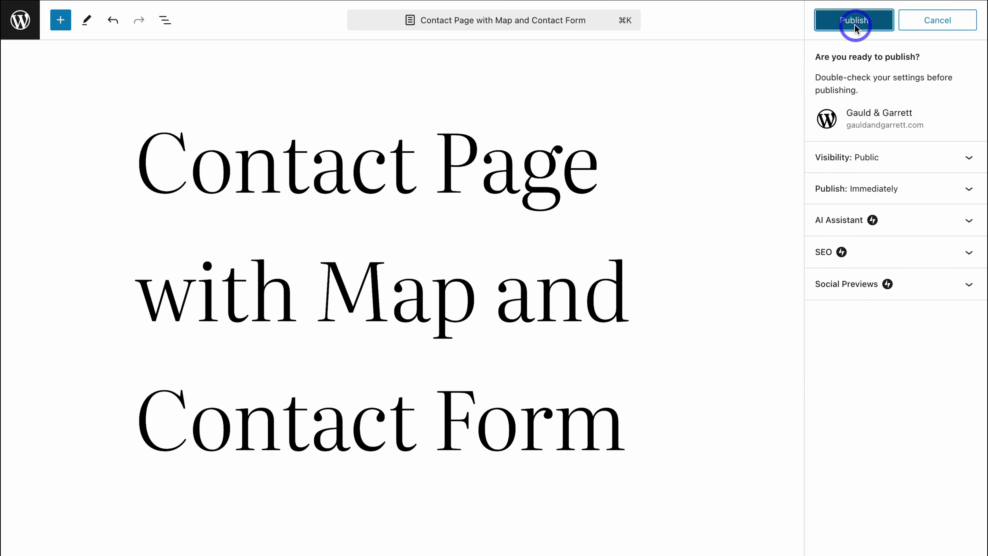
View the published contact page and check which pages the site's navigation menu and the new-content options list
click(851, 177)
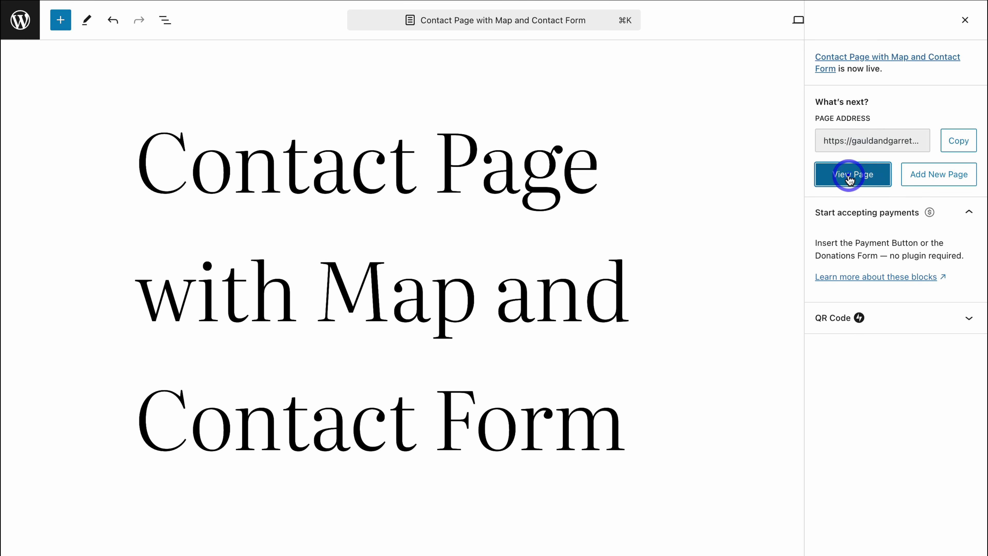
scroll(848, 177, down, 15)
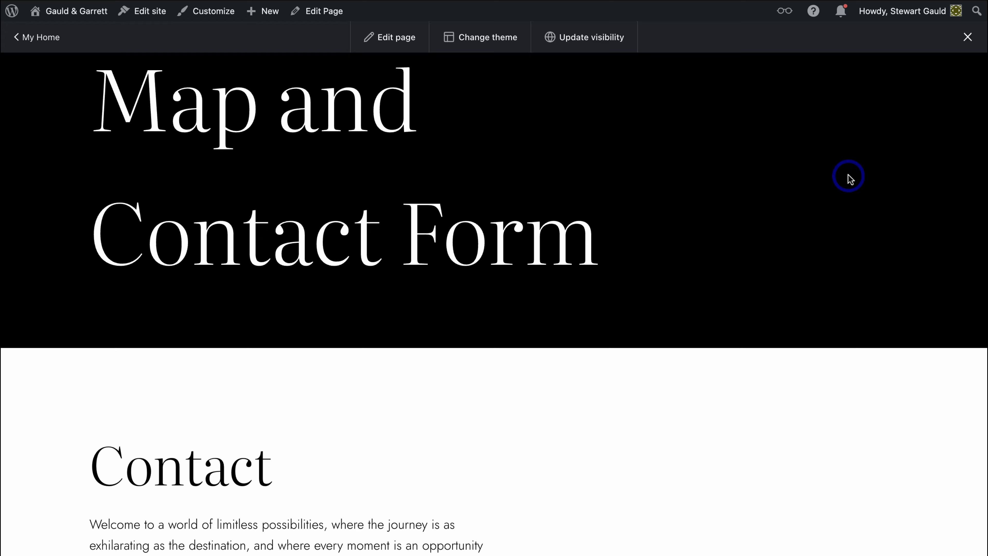
scroll(848, 178, up, 15)
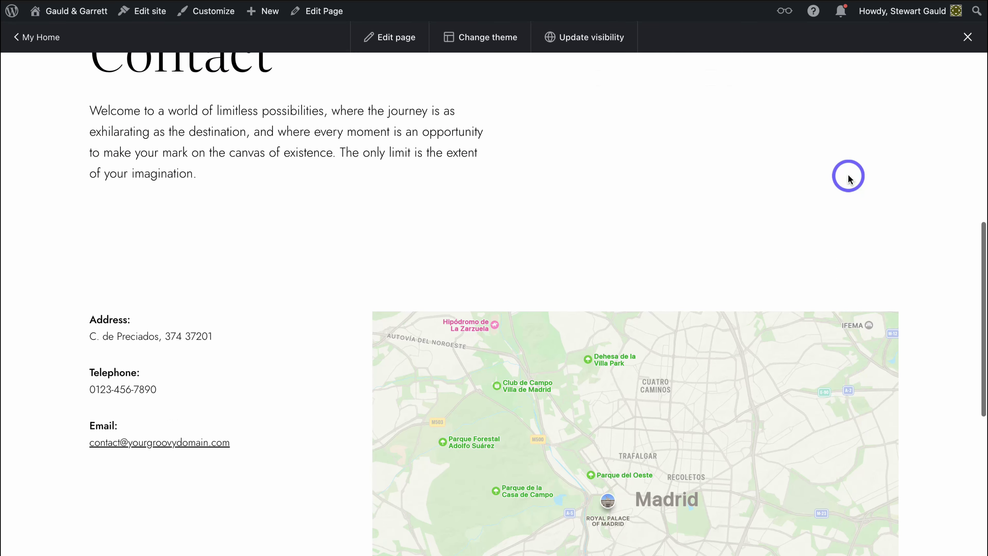
scroll(849, 179, up, 10)
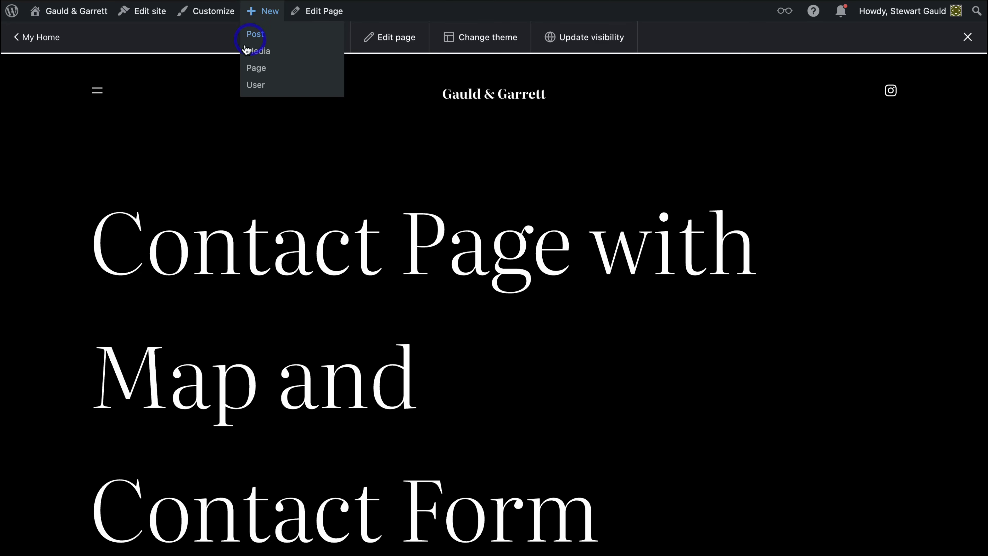
click(97, 90)
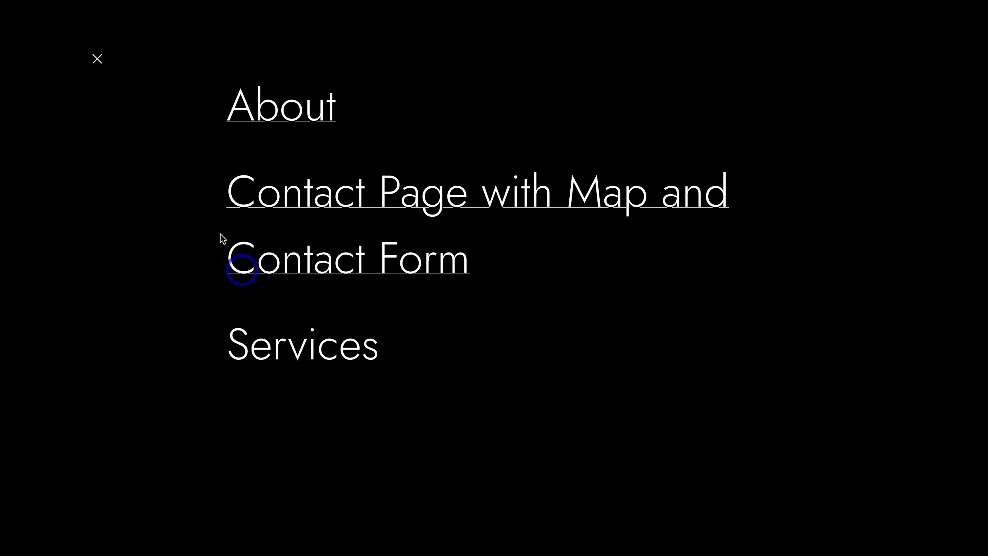
click(96, 58)
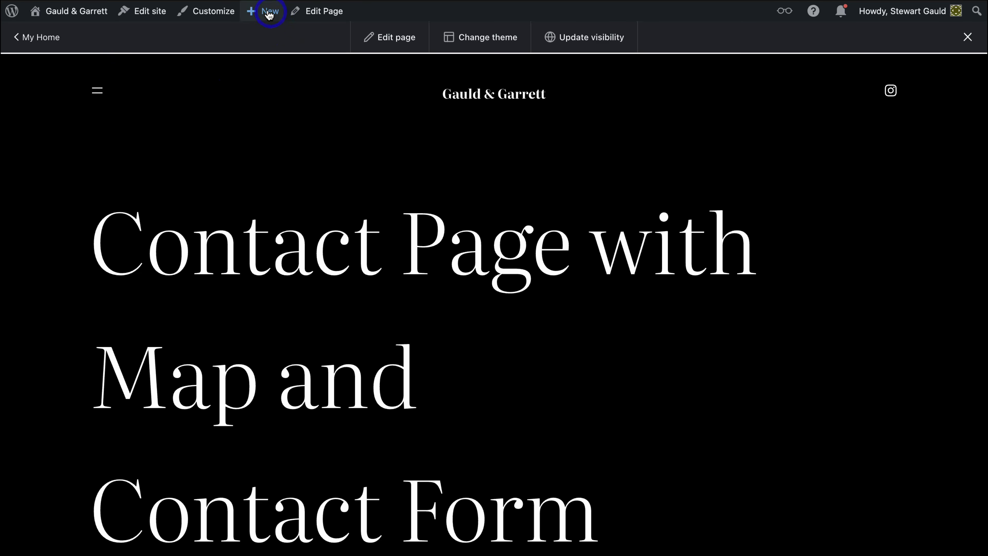
mouse_move(268, 14)
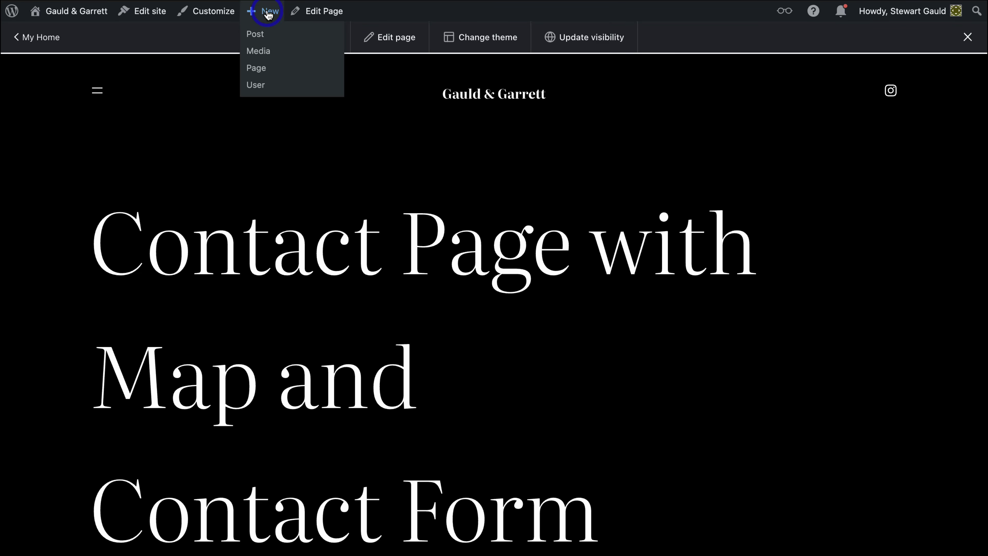
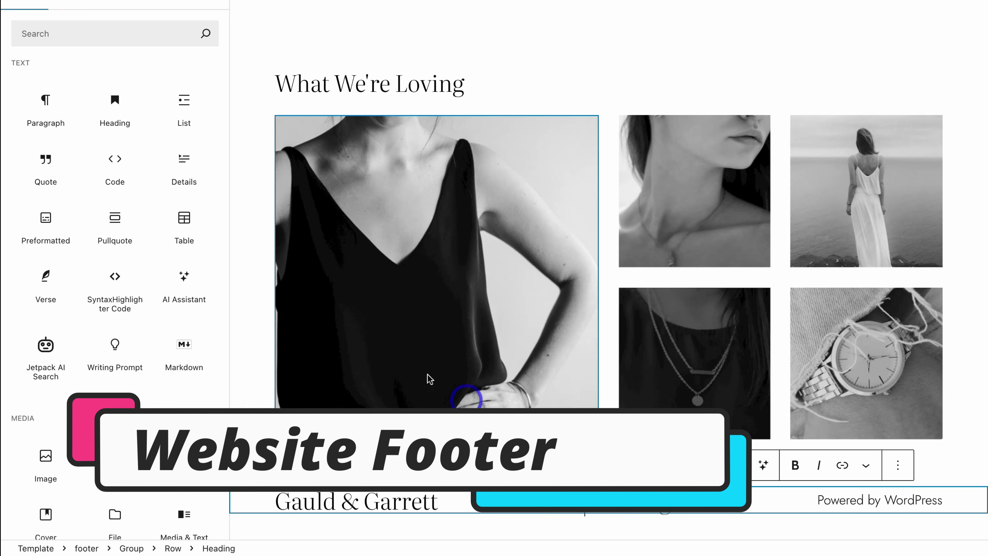
Browse the predefined footer patterns for the Blog Home template
click(115, 101)
click(89, 3)
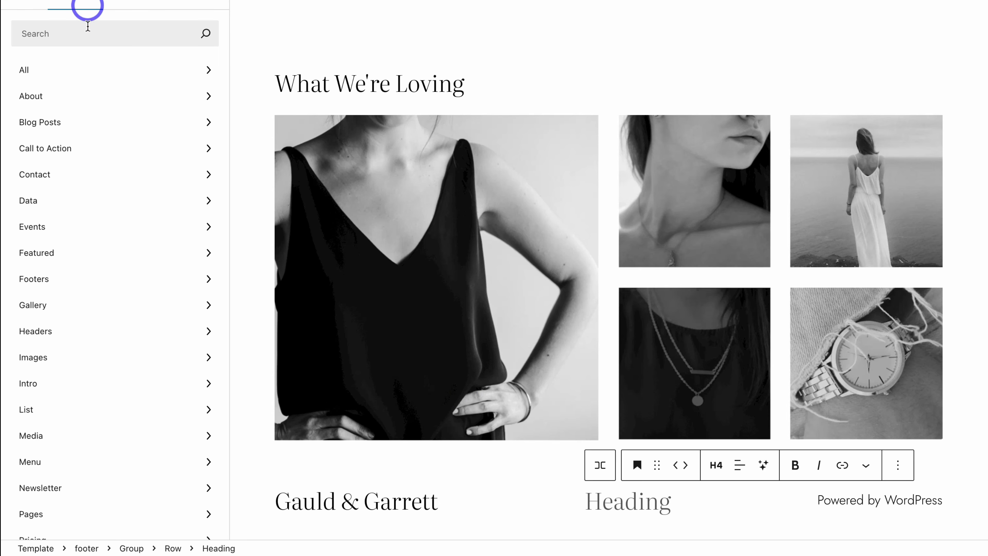
click(123, 291)
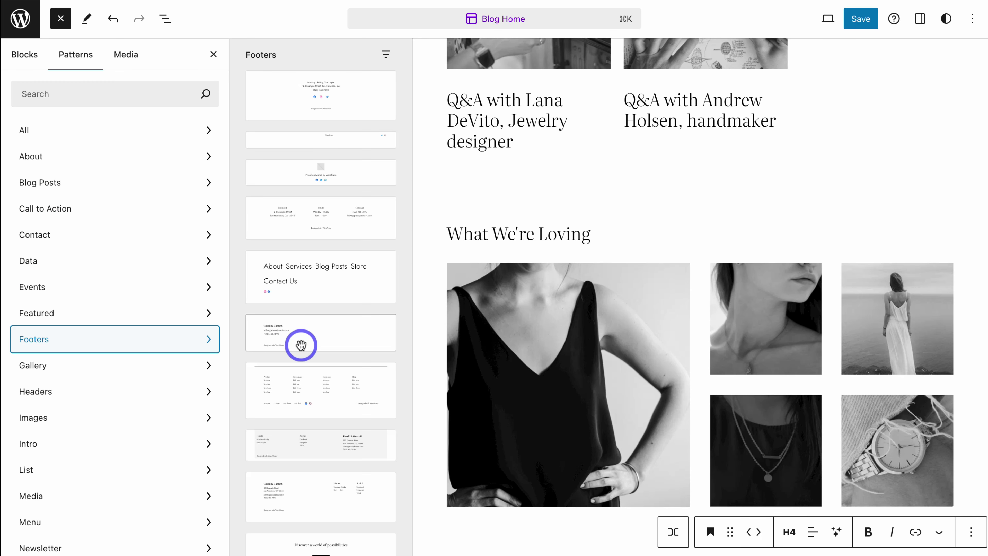
scroll(300, 286, down, 3)
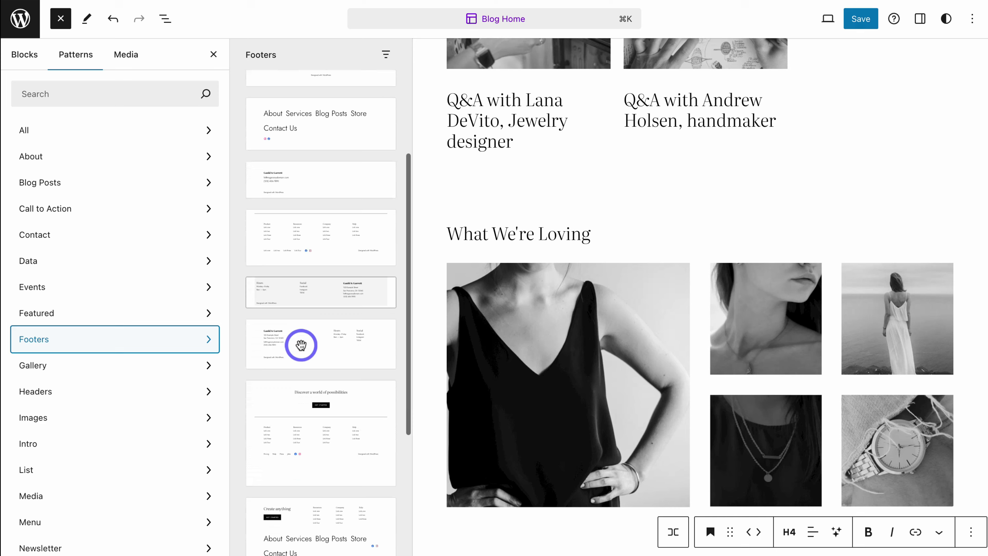
scroll(301, 345, up, 10)
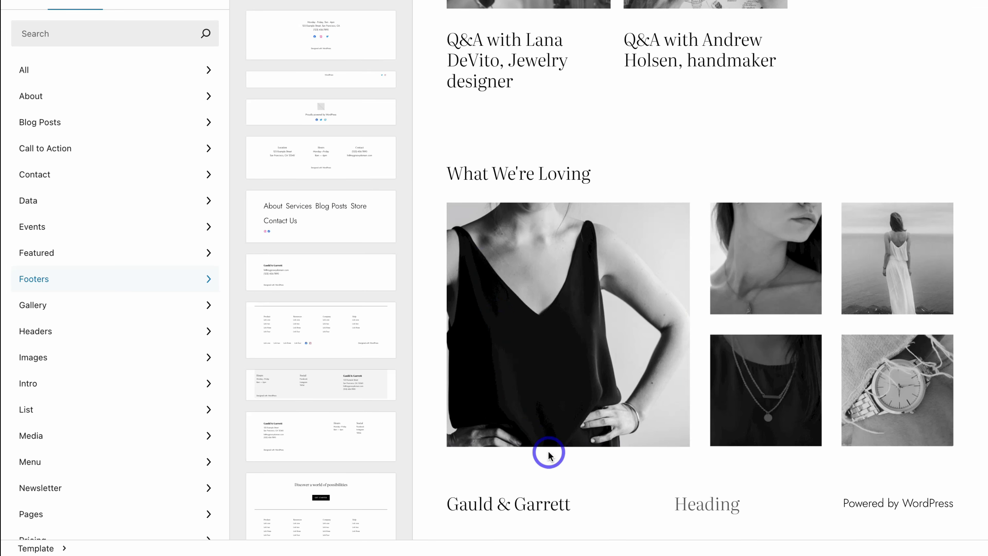
Delete the existing footer's content group and insert the "Footer: Centered address" pattern in the footer
click(598, 492)
click(680, 485)
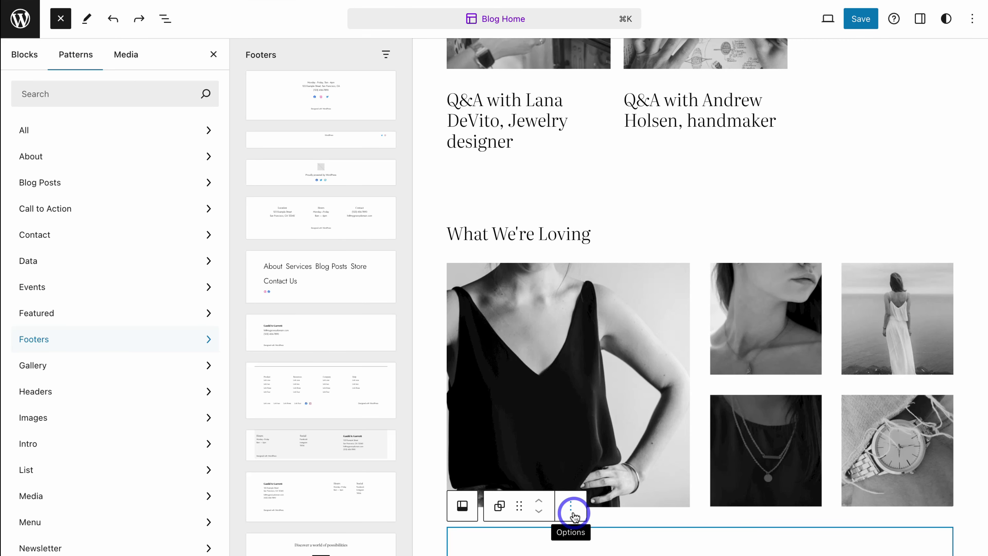
click(574, 475)
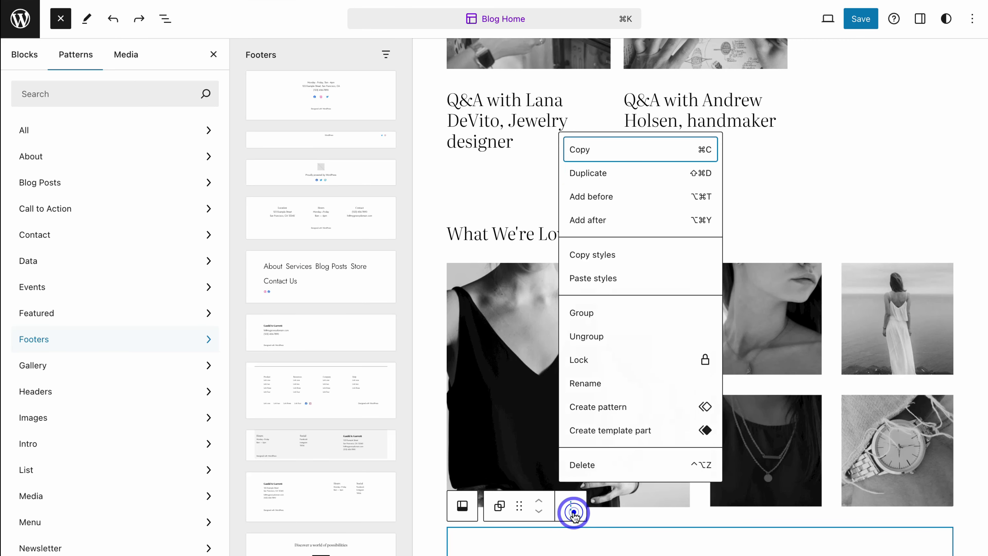
click(604, 465)
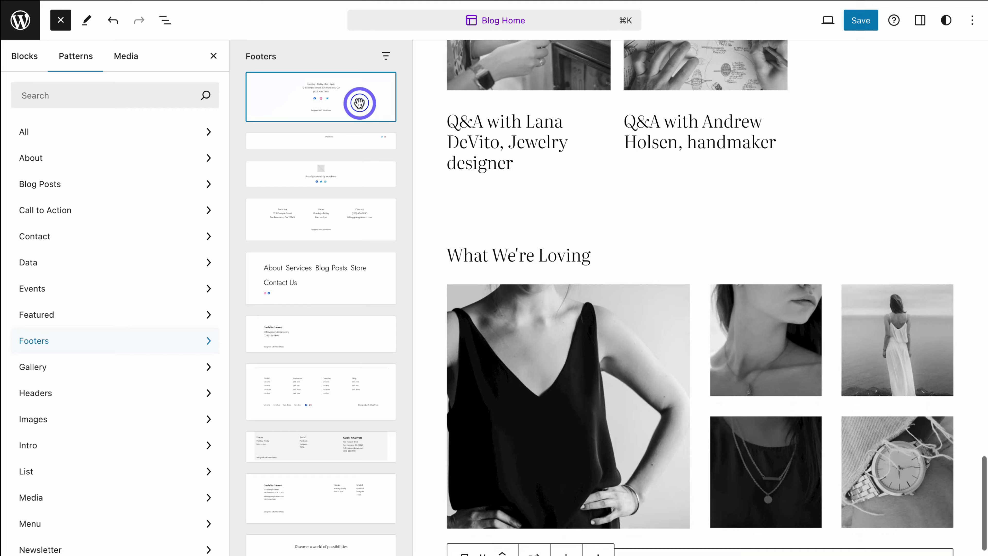
click(359, 102)
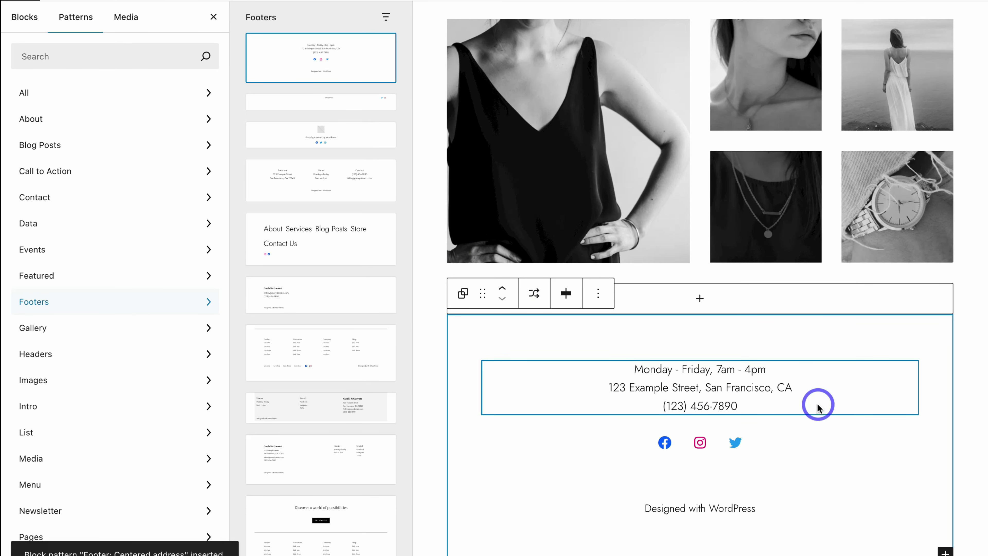
Examine the editable opening hours, address and phone lines in the new footer
click(750, 390)
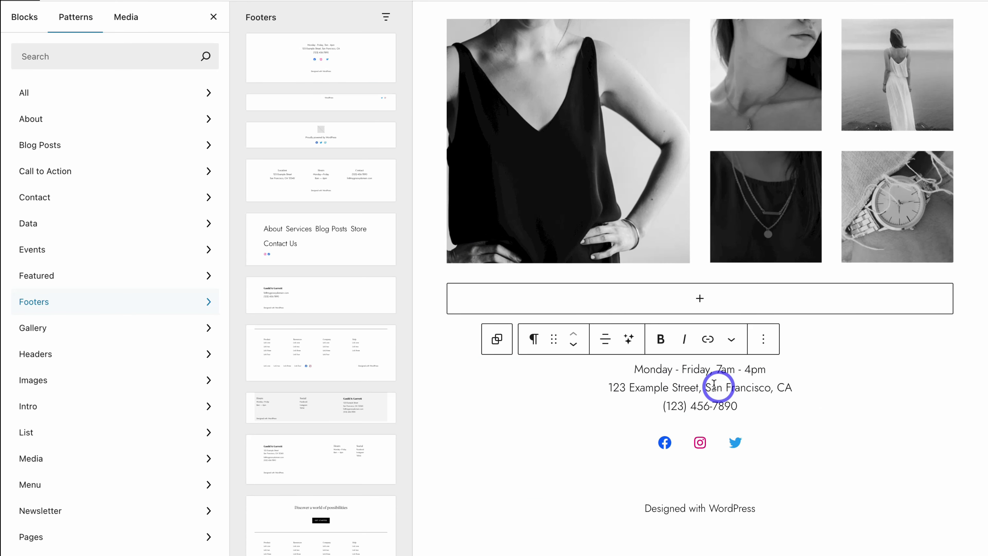
drag(634, 370, 610, 387)
drag(663, 406, 736, 404)
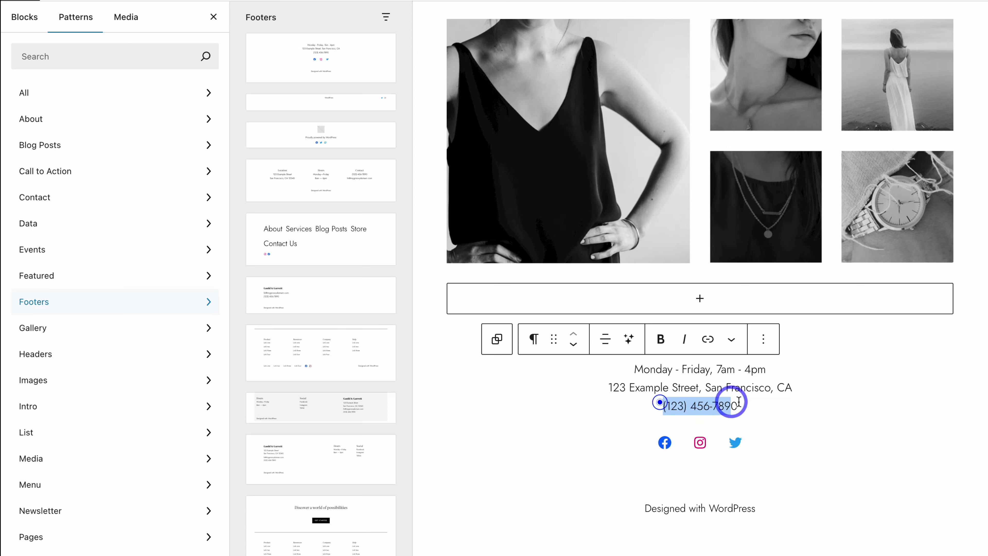
Check the editable link addresses of the footer's Facebook, Instagram and Twitter icons
click(667, 446)
click(640, 469)
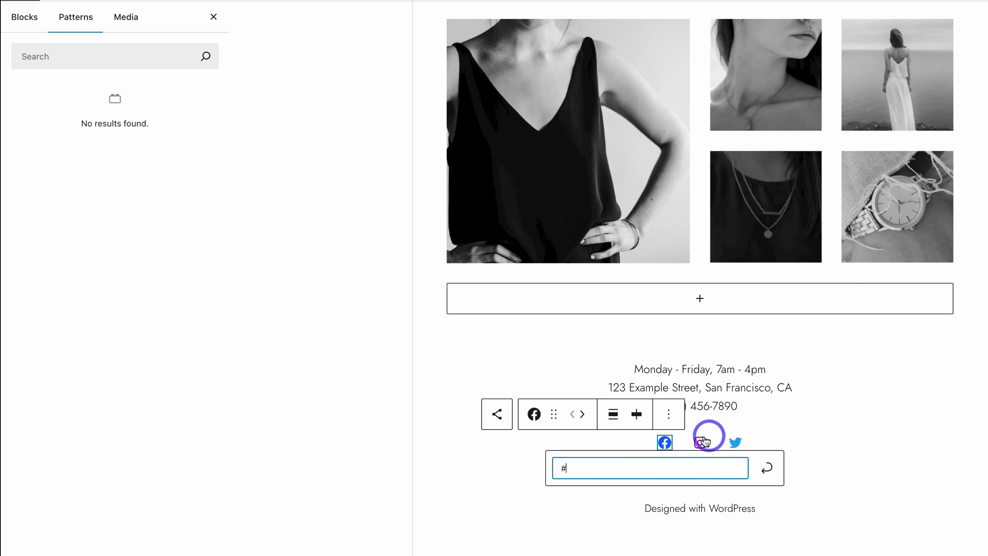
click(705, 440)
click(734, 440)
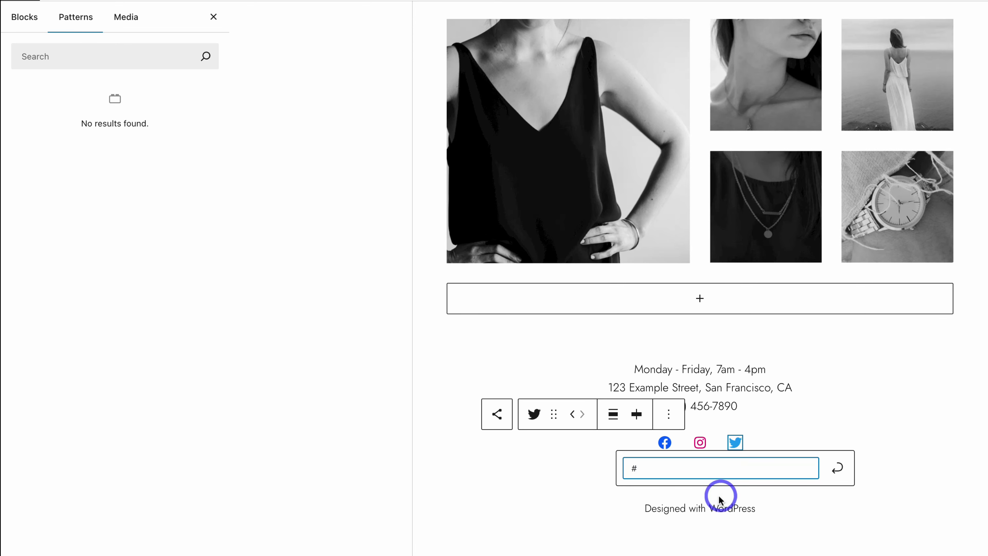
Replace the footer's "Designed with WordPress" credit line with "Gauld & Garrett" in bold
triple_click(708, 509)
text(Gauld & Garrett)
drag(741, 508, 666, 509)
click(660, 479)
click(809, 501)
click(928, 541)
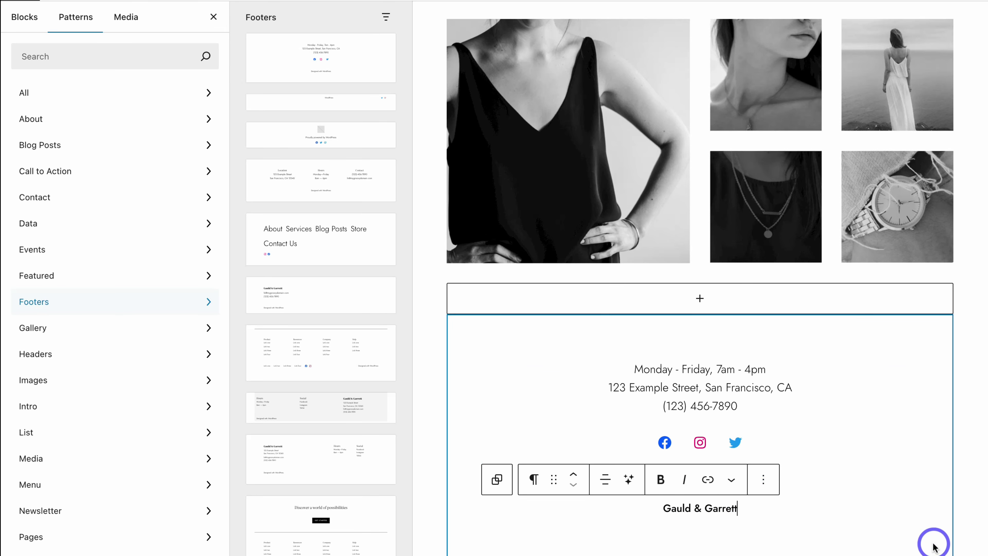
click(936, 497)
click(780, 439)
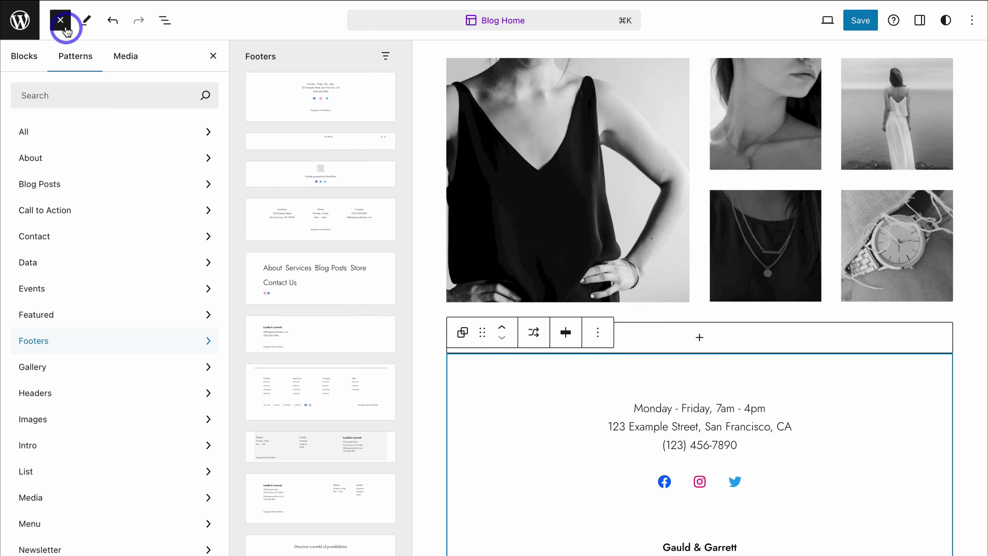
Leave the template editor and save the pending changes to the Blog Home template and the footer template part
click(61, 21)
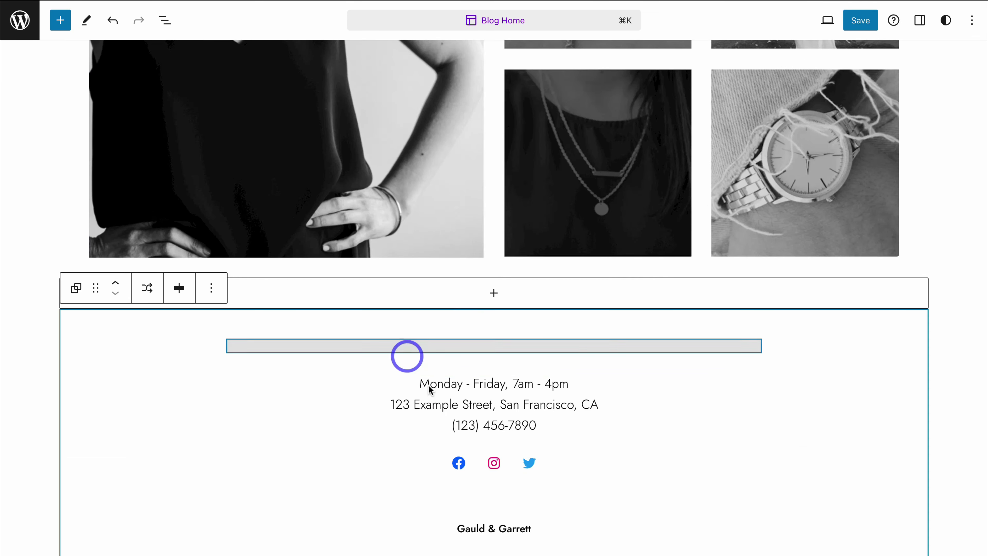
scroll(582, 393, up, 20)
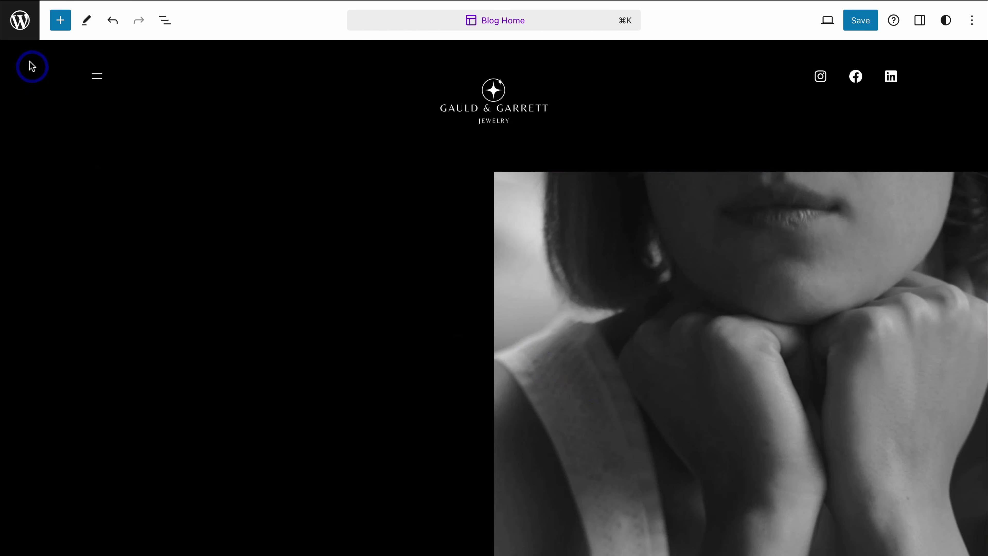
click(20, 21)
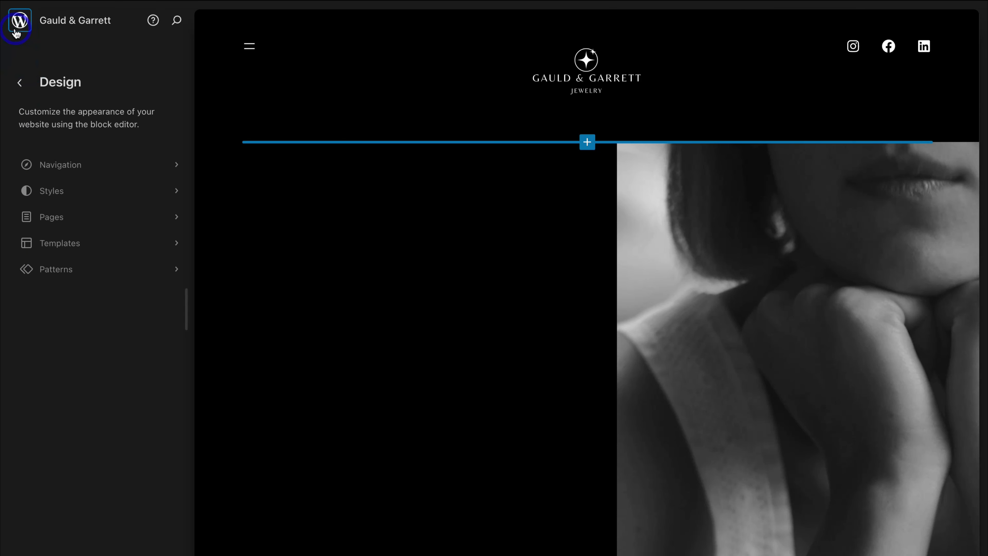
click(20, 31)
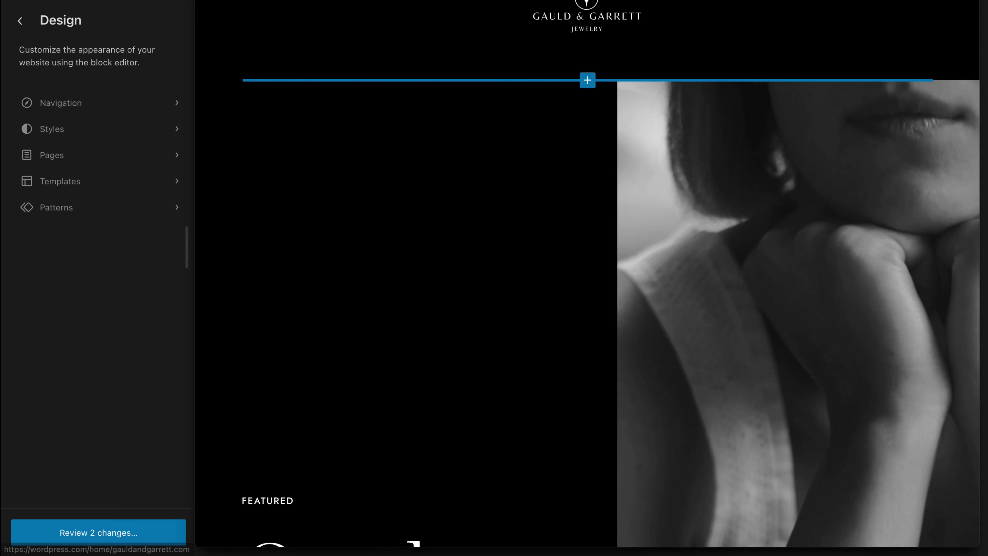
click(86, 539)
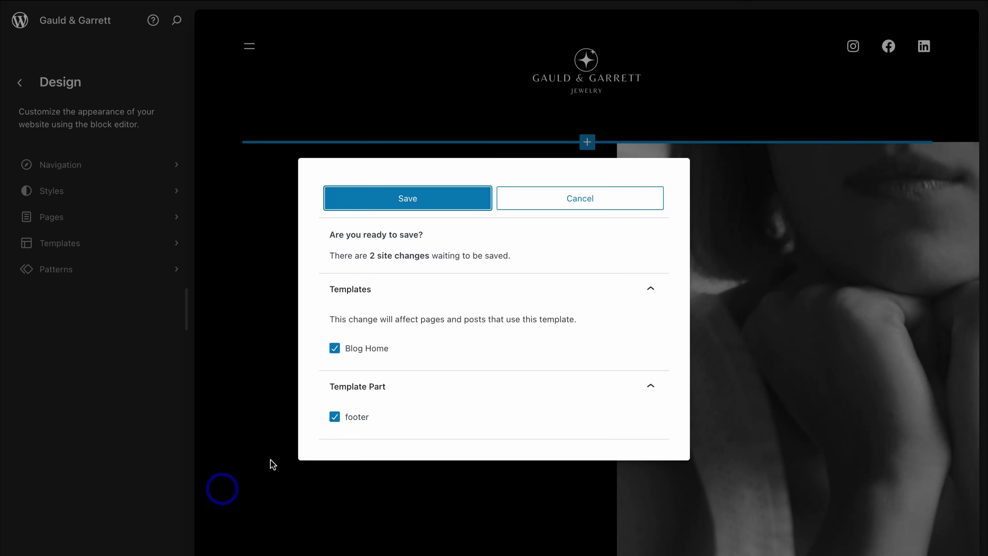
click(409, 141)
click(401, 201)
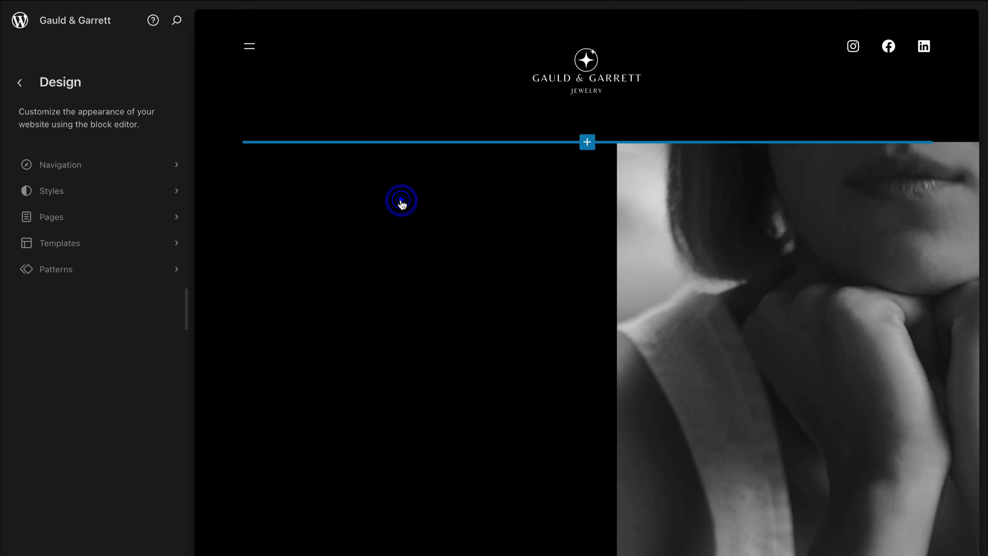
Return to the site dashboard and open the Services page for editing from the list of published pages
click(19, 21)
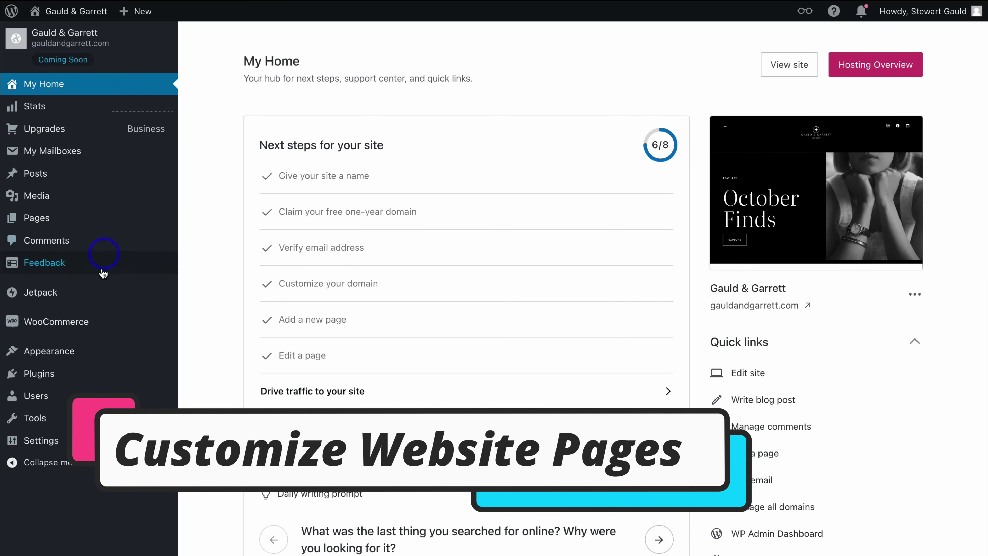
mouse_move(76, 356)
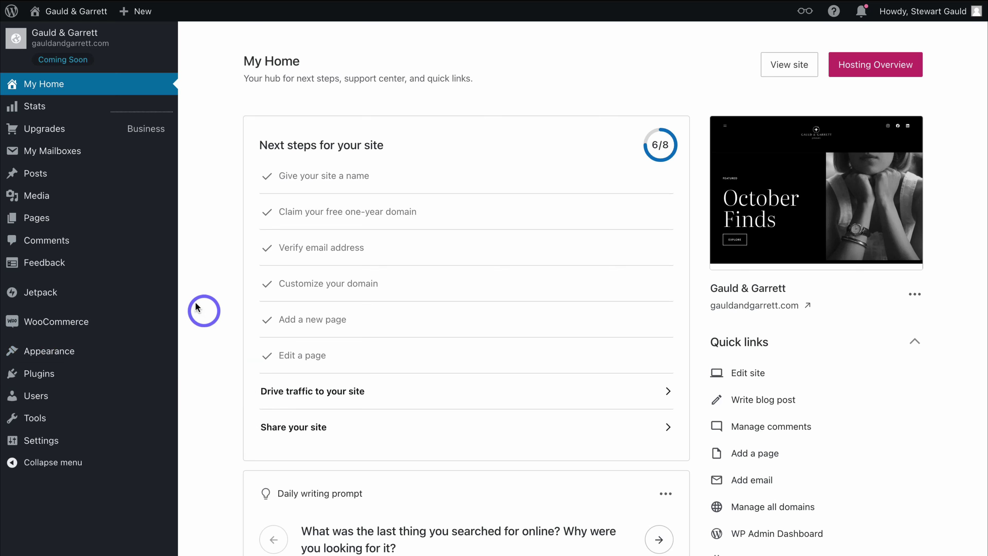
click(73, 221)
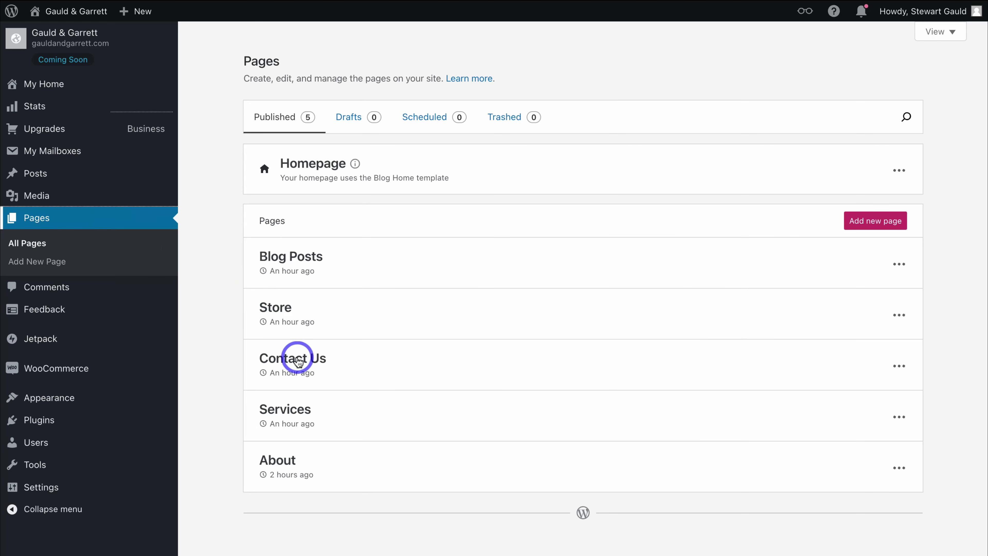
click(286, 412)
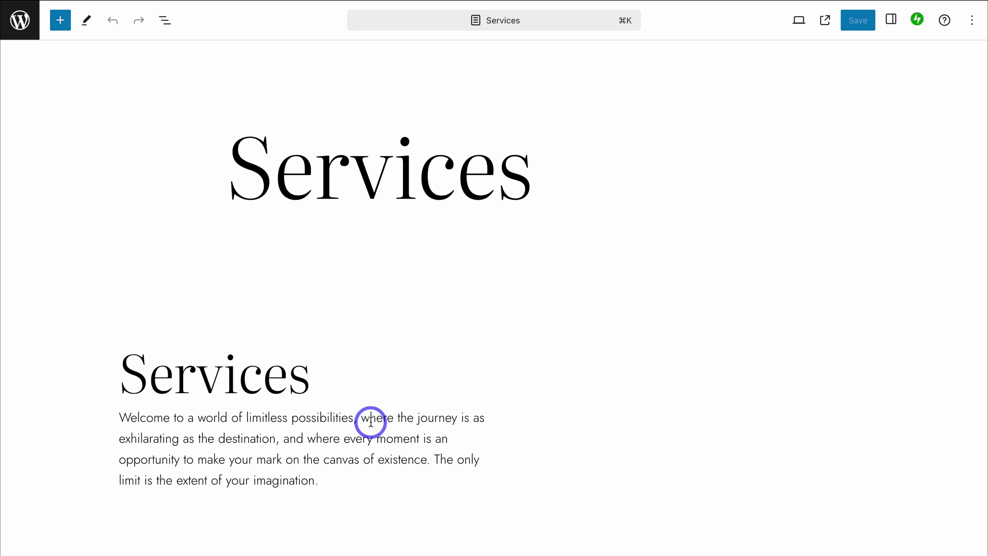
Replace the "Services" section heading above the introductory paragraph with "Customise Your Jewellery"
click(324, 372)
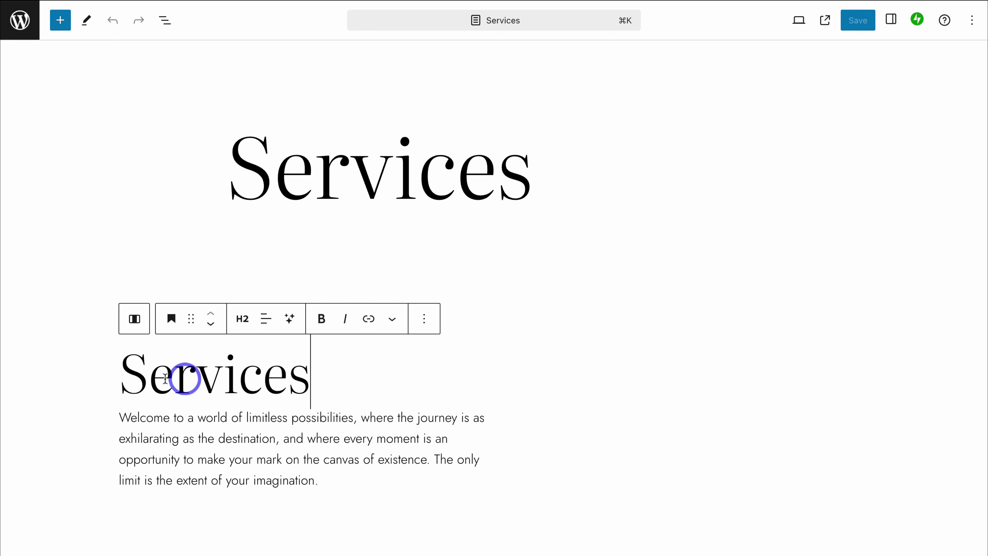
click(301, 377)
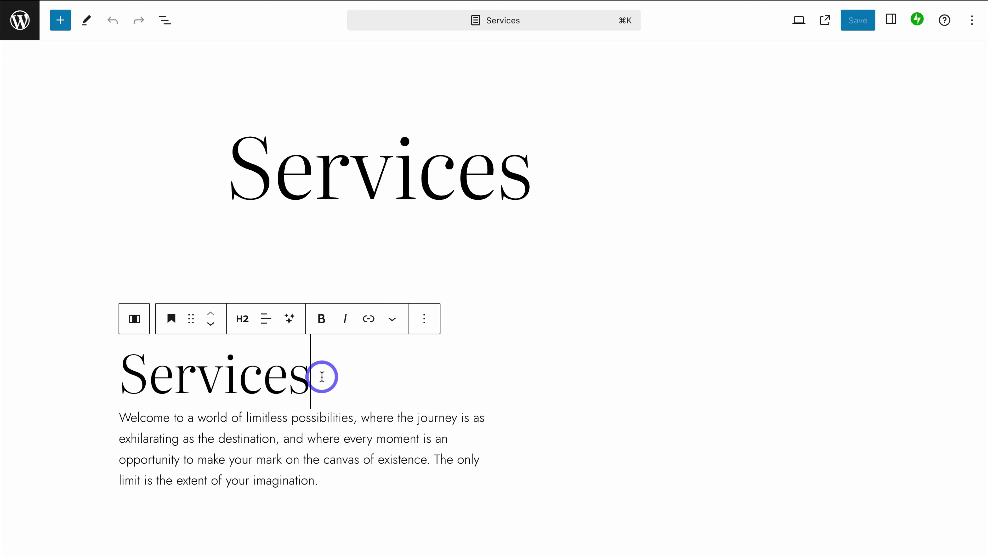
key(super+a)
text(Customise Your Jewellery)
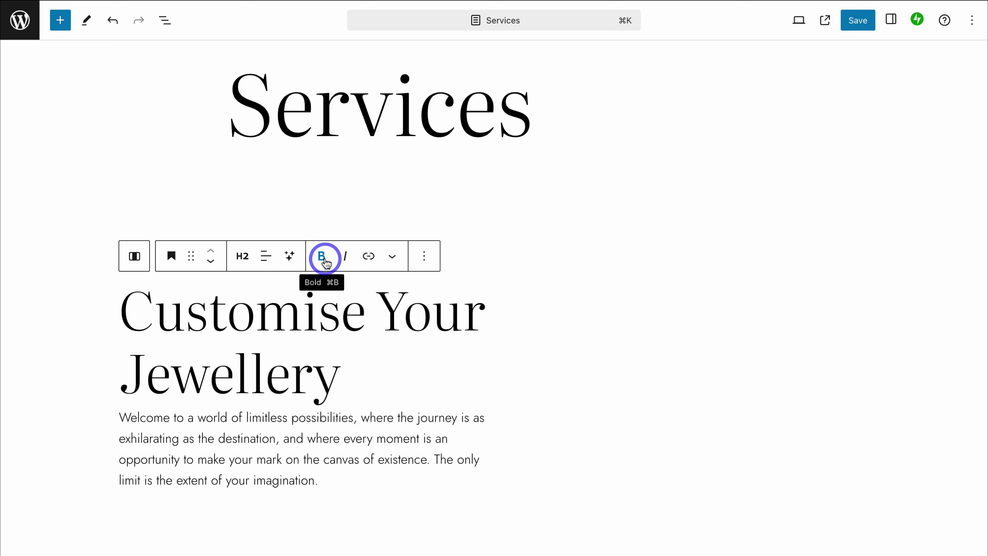
Examine the additional text formatting choices and the AI assistant options available for the section heading
click(394, 257)
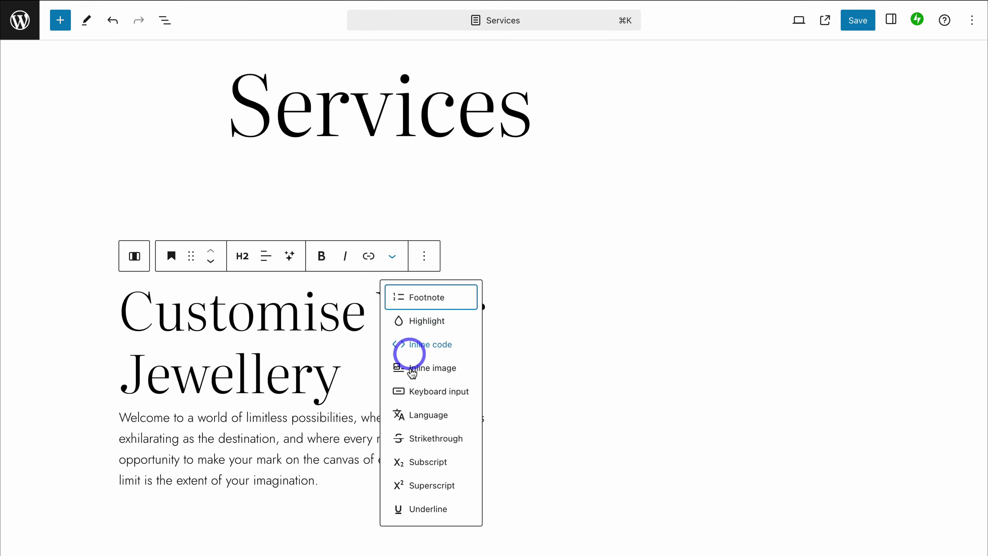
click(290, 257)
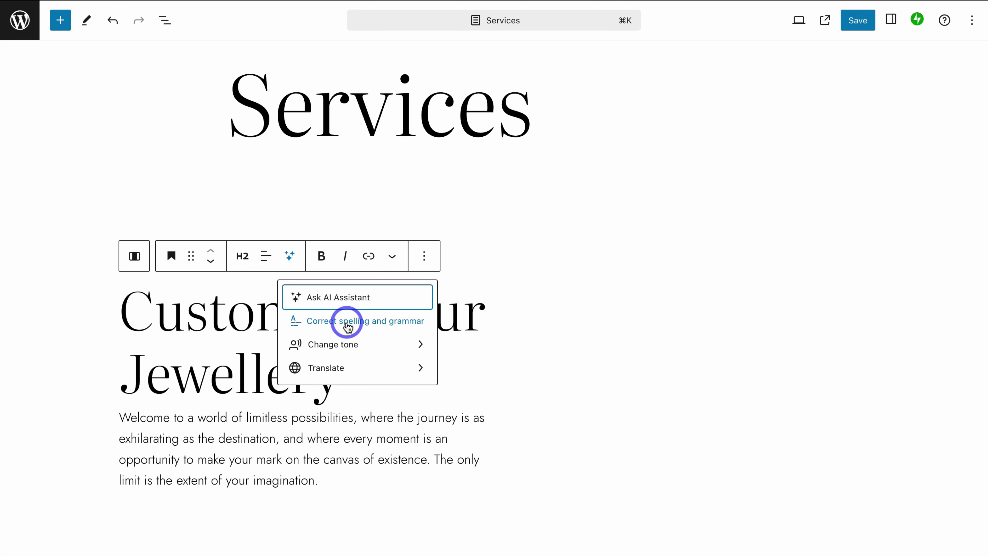
click(293, 267)
scroll(290, 249, down, 1)
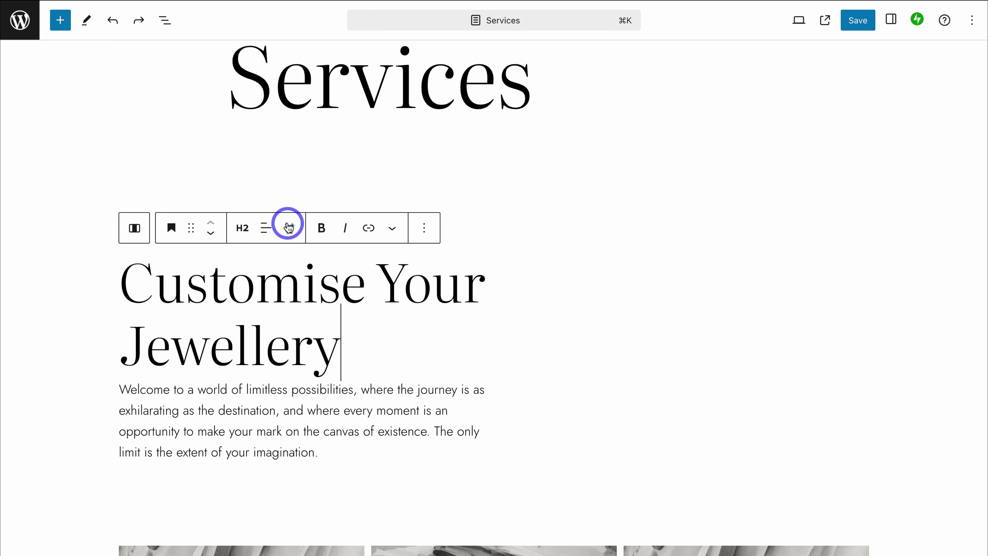
Have the AI assistant rewrite the introductory paragraph as an exciting introduction to the services, mentioning jewellery customisation and jewellery design
click(334, 447)
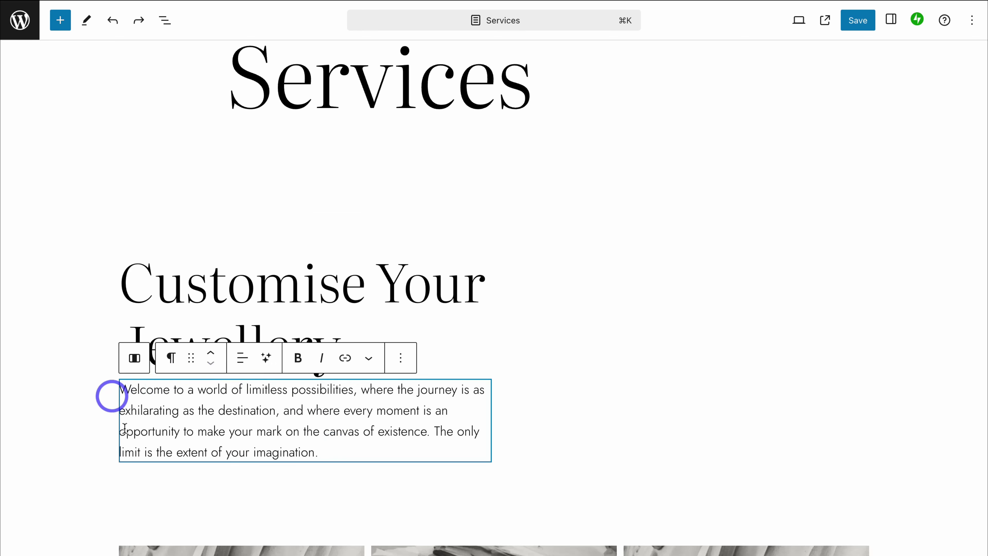
click(267, 358)
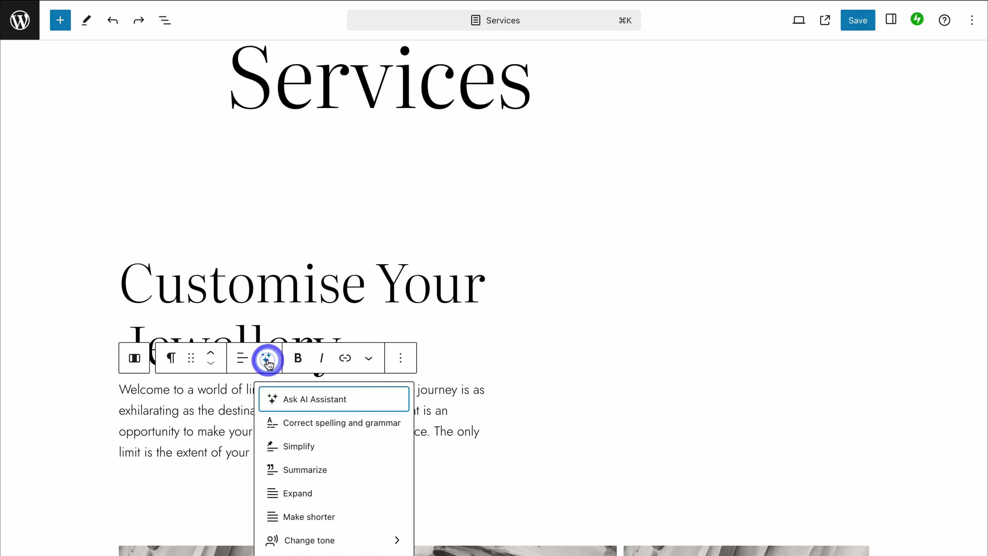
click(351, 403)
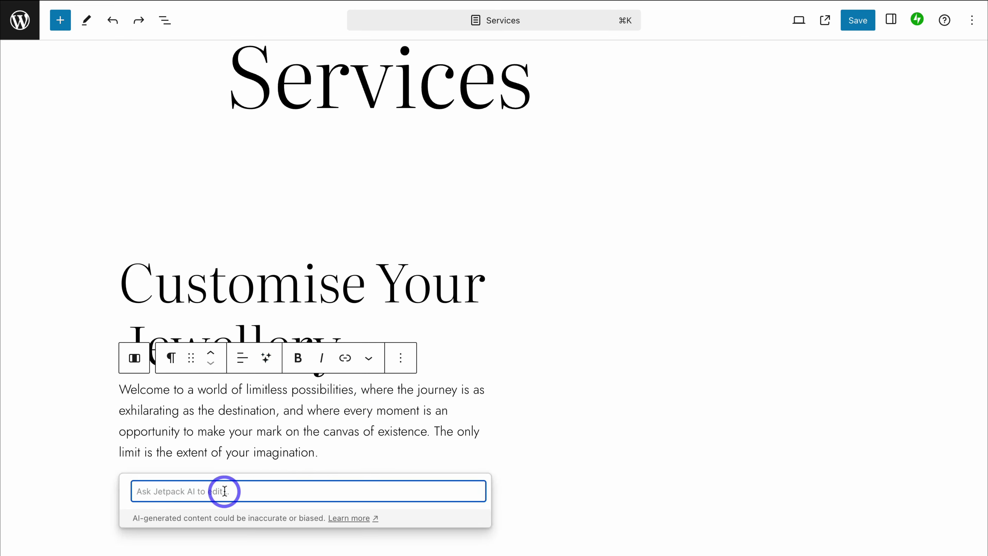
text(Add an exciting introduction to our services. We provide jewellery customisation, and jewellery design.)
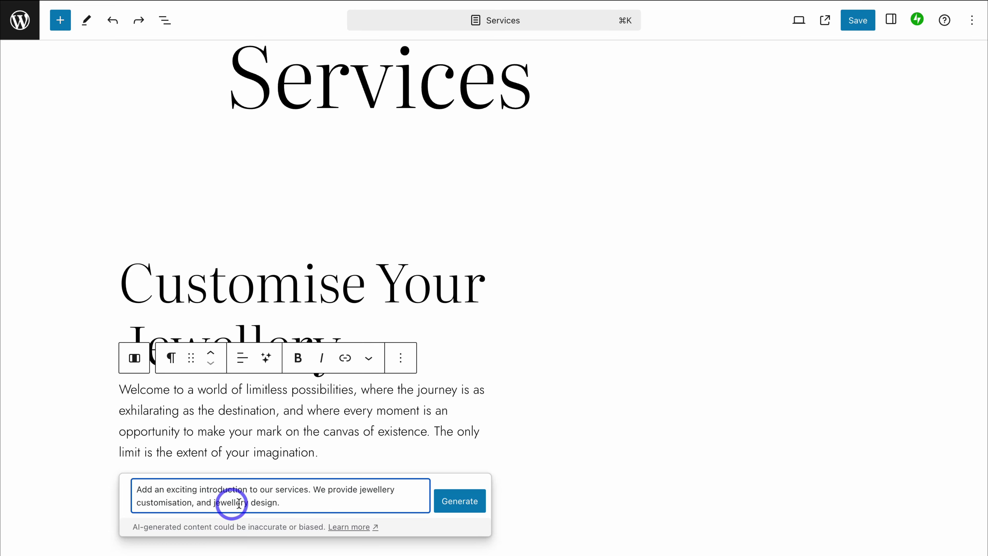
click(455, 499)
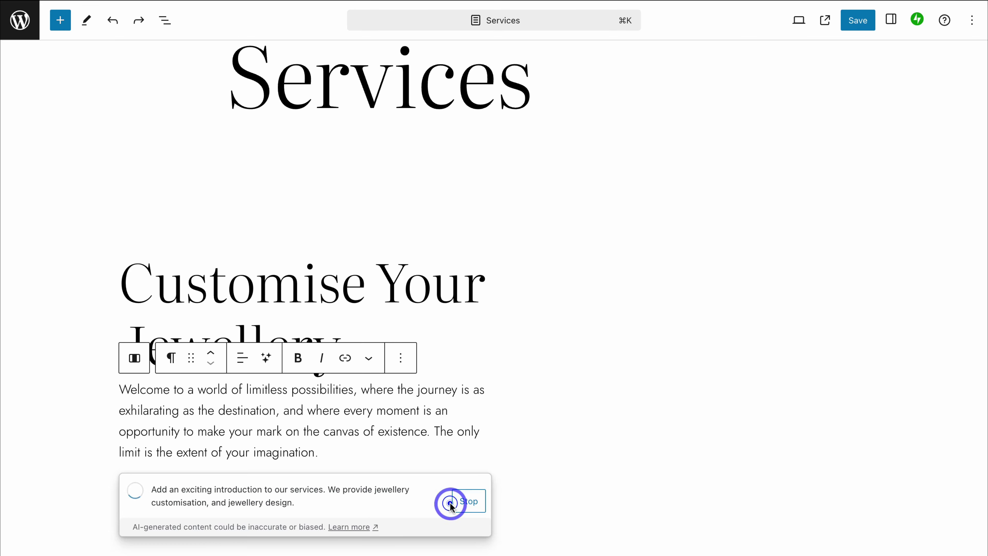
Expand the AI-written introductory paragraph into a longer text with the AI assistant
drag(434, 430, 342, 476)
key(BackSpace)
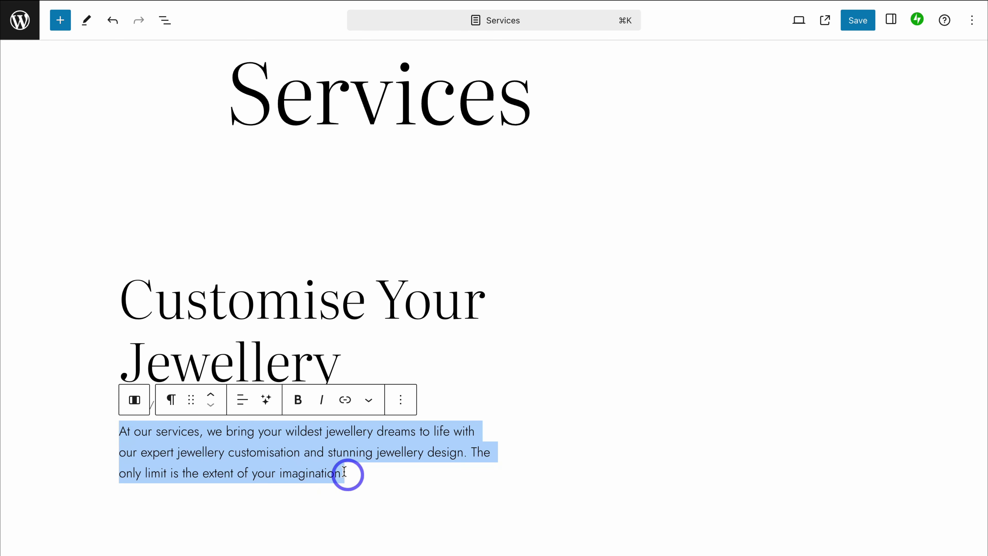
click(267, 401)
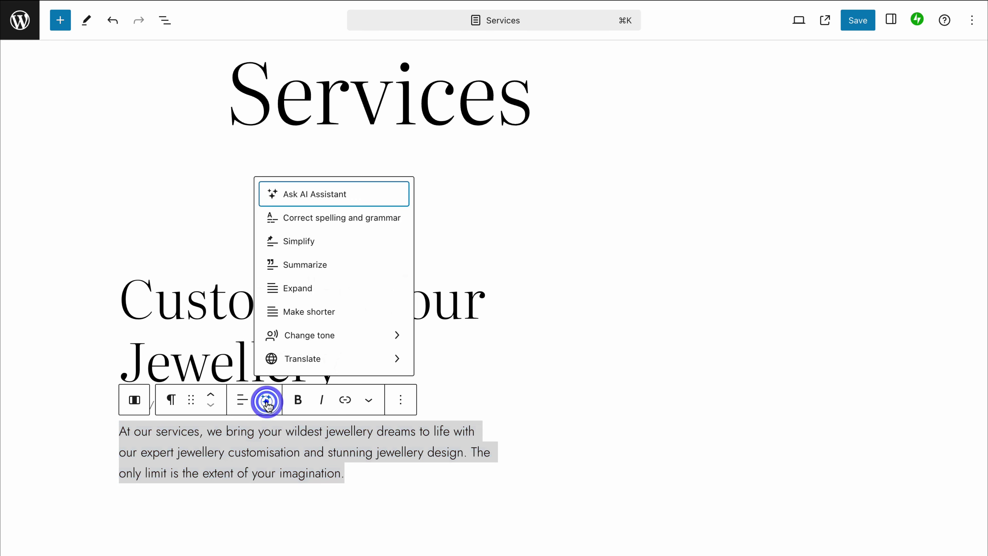
click(322, 290)
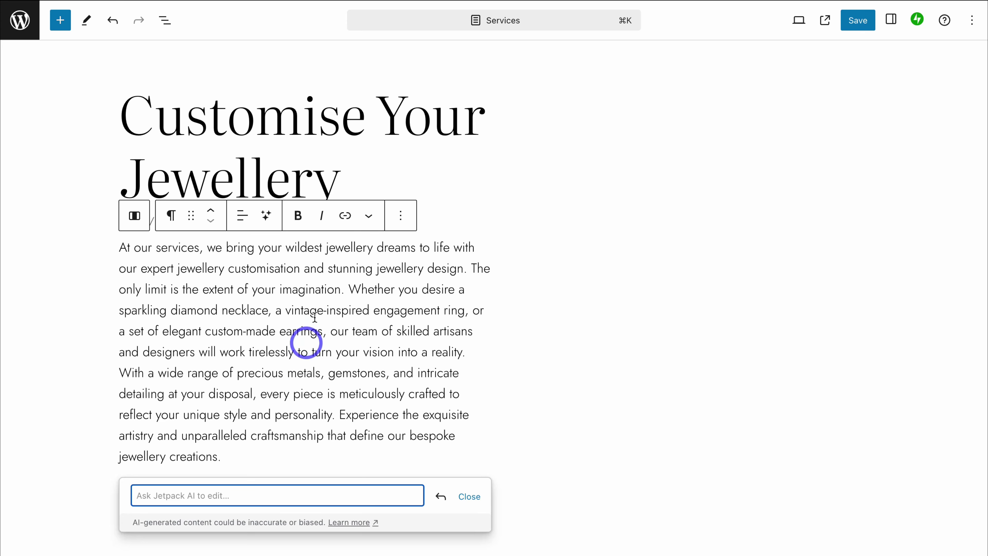
Review the AI assistant's other rewriting options for the expanded paragraph, and close them without applying any
click(267, 217)
click(291, 321)
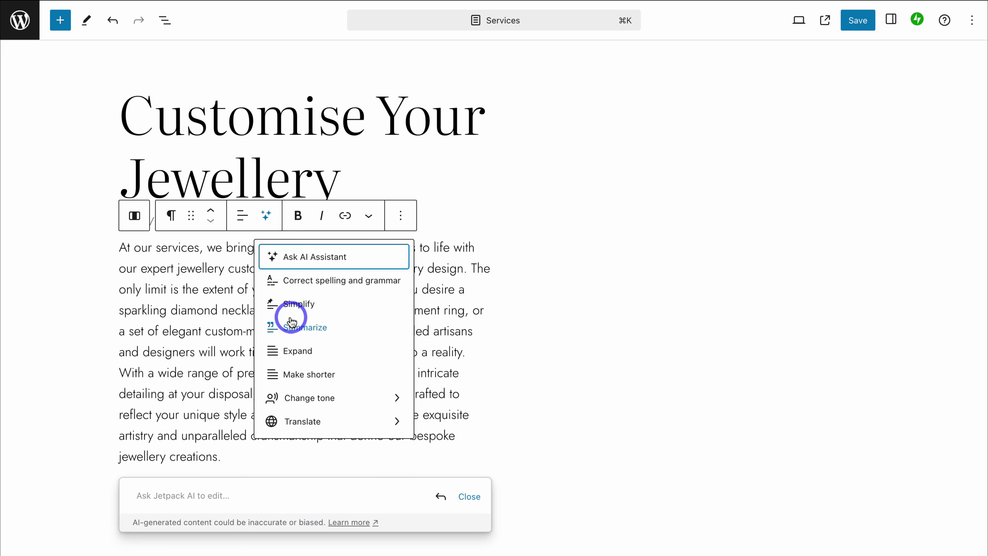
click(436, 320)
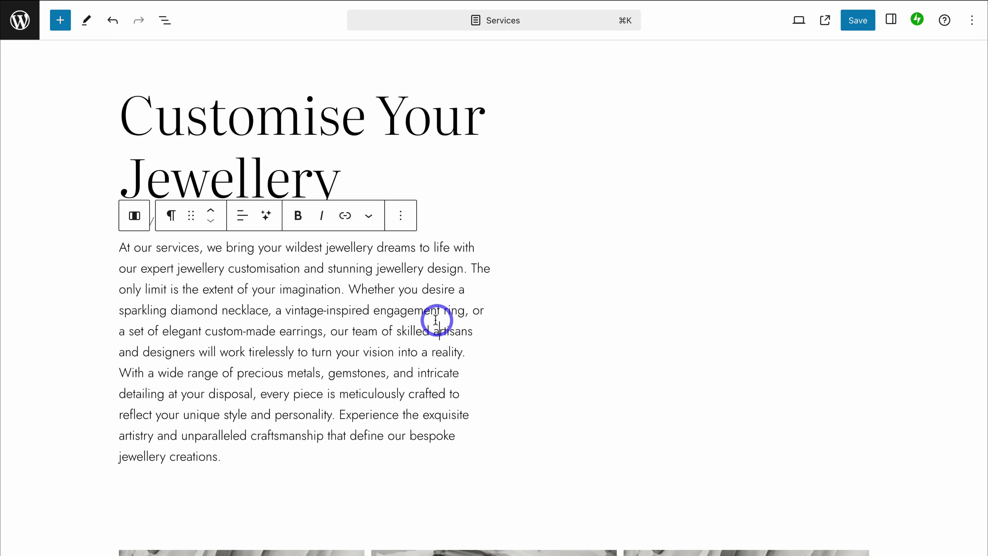
Examine the editable images and headings in the three-column services section below the introduction
scroll(435, 320, down, 8)
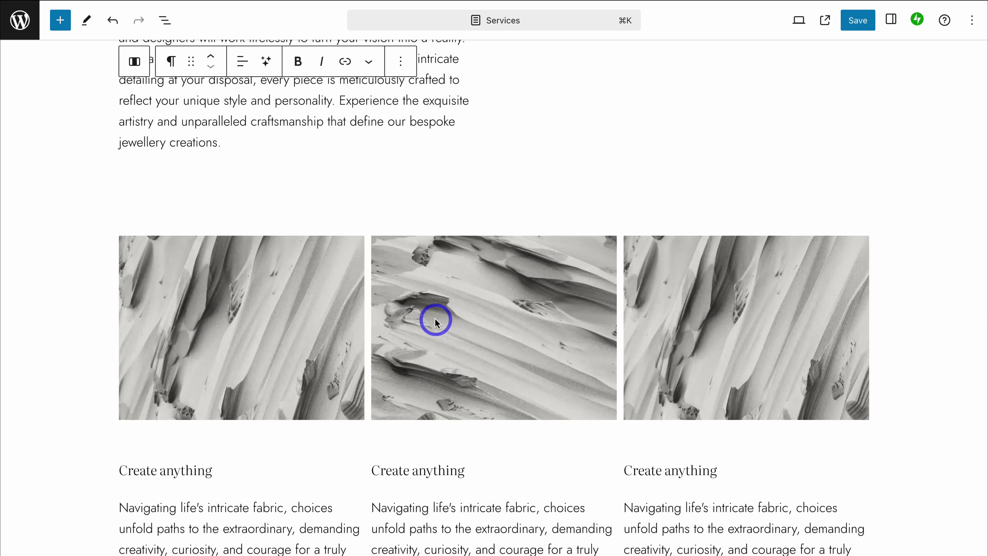
click(268, 343)
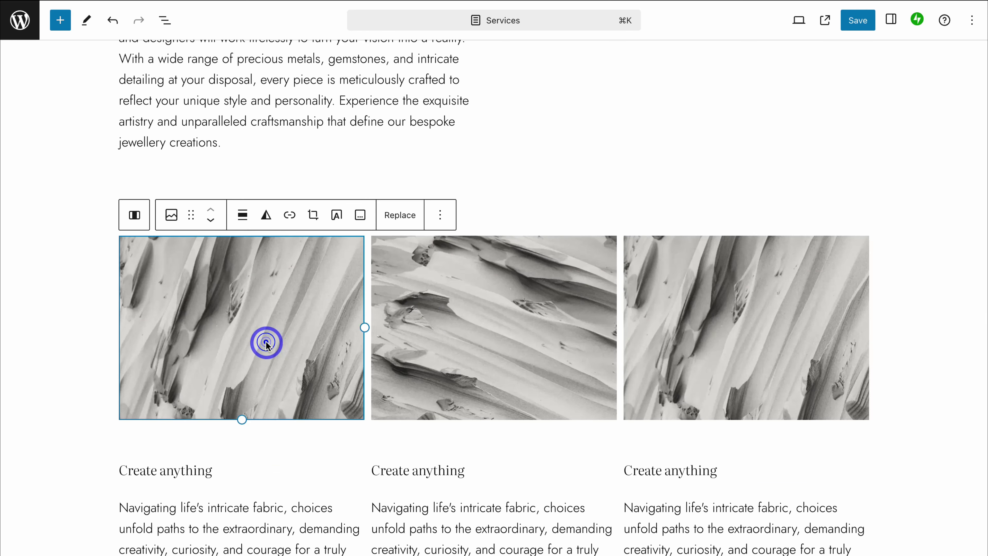
click(490, 327)
click(687, 329)
click(683, 469)
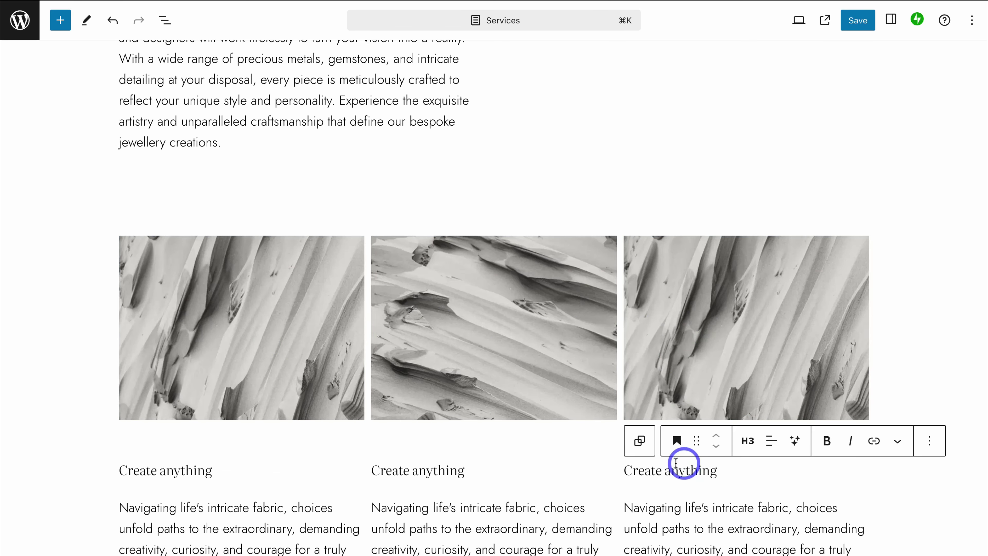
click(447, 469)
Change the first service column's heading to "Customise Your Jewellery" and the second column's to "Create Your Dream Pieces"
click(196, 468)
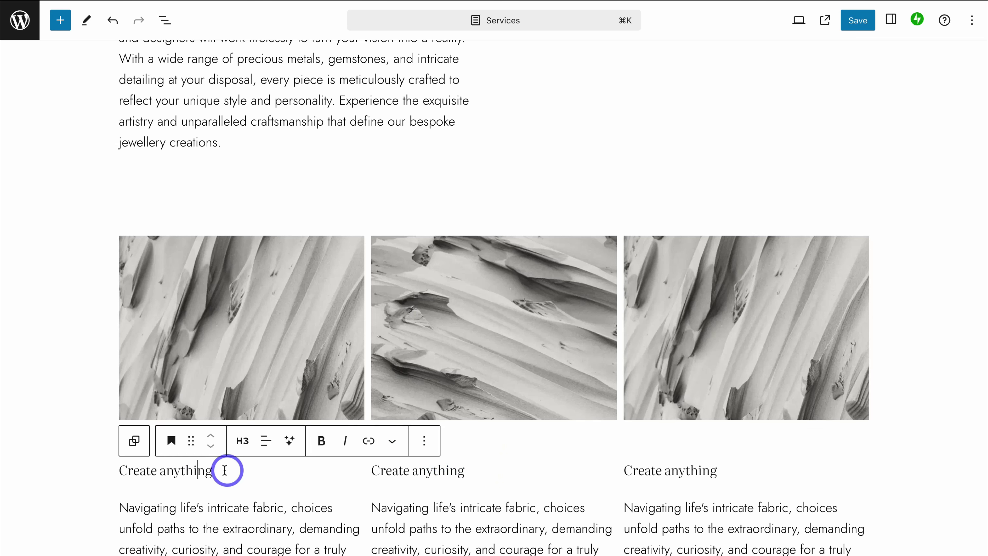
drag(229, 470, 99, 470)
text(Customise Your Jewellery)
drag(268, 470, 116, 470)
drag(466, 470, 412, 469)
text(Your Dream Pieces)
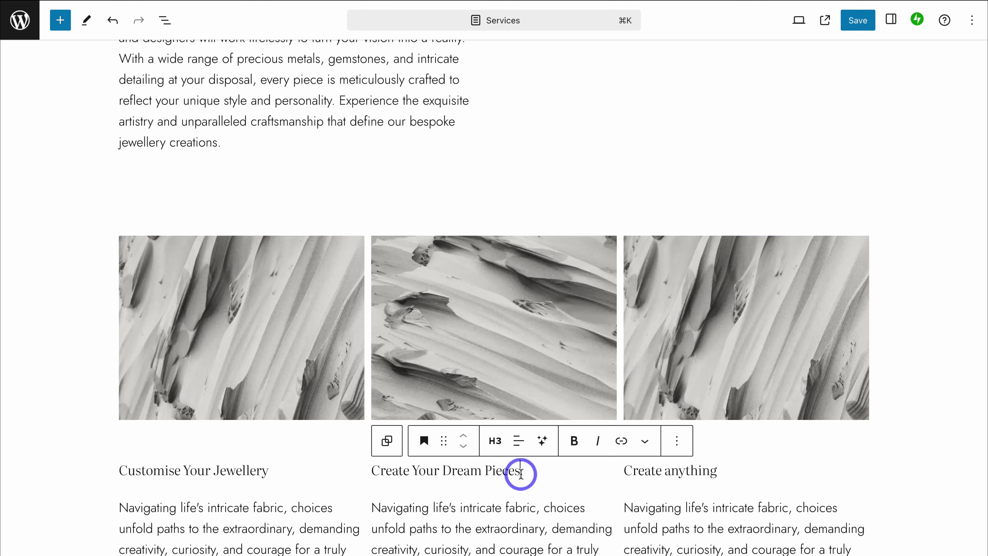
Change the third service column's heading to "Pick Your Design" and replace the first column's image with the uploaded Horizontal Bar Necklace.jpeg
drag(728, 469, 528, 444)
text(Pick Your Design)
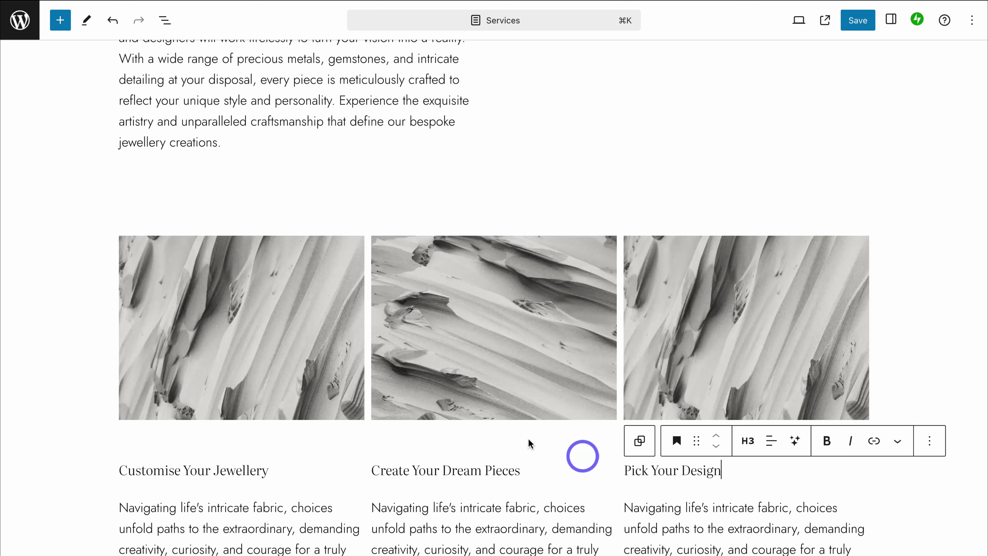
click(299, 358)
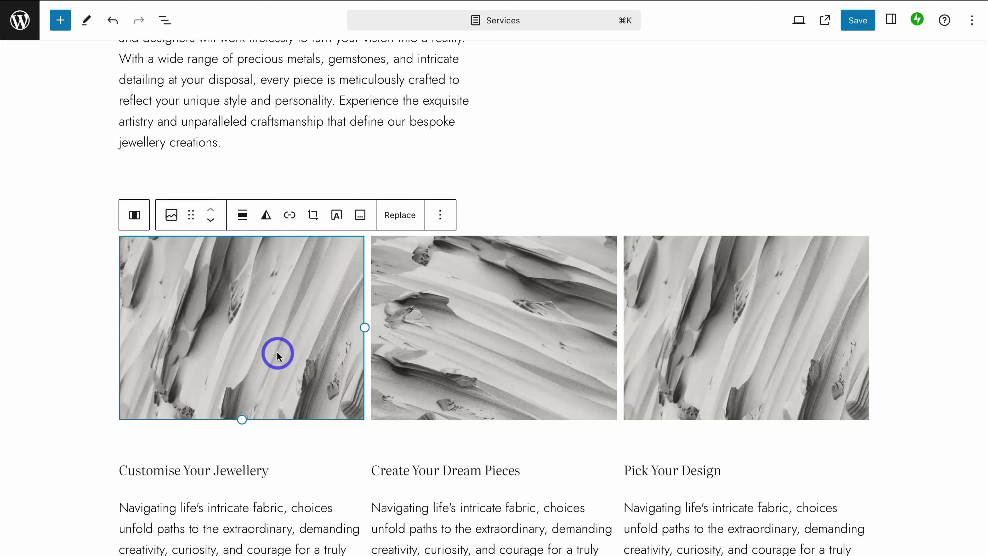
click(394, 219)
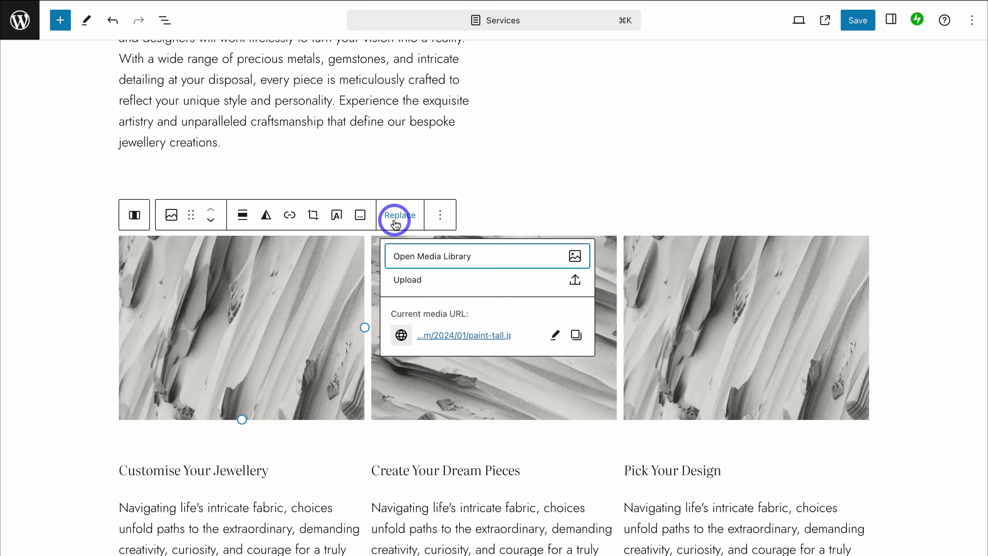
click(435, 280)
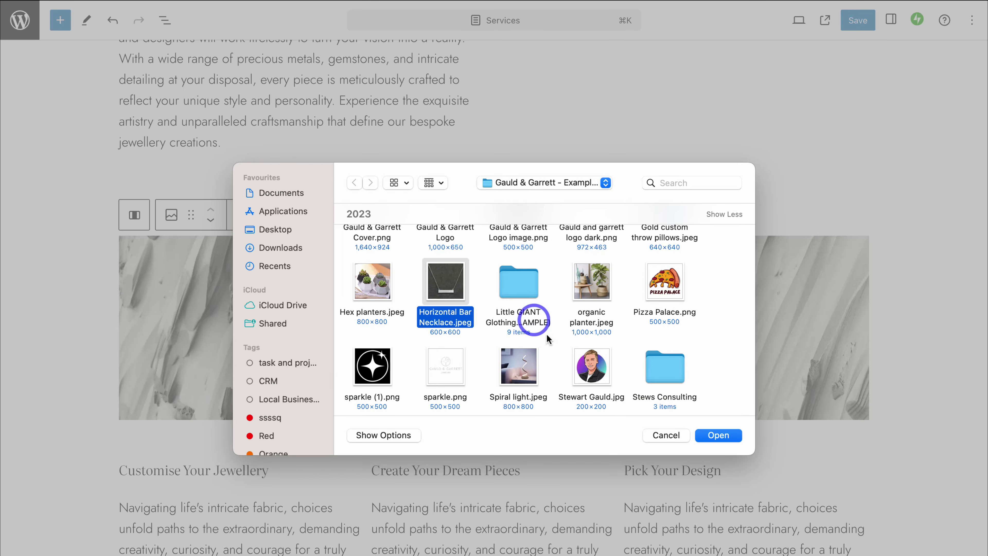
click(718, 435)
Replace the second service column's image by uploading Gauld & Garrett Logo image.png
click(496, 371)
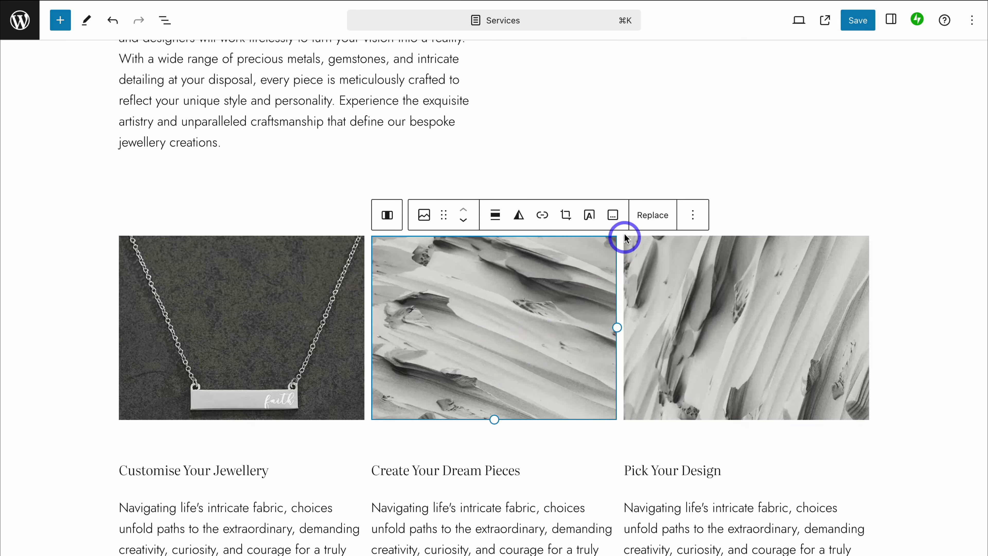
click(649, 215)
click(664, 281)
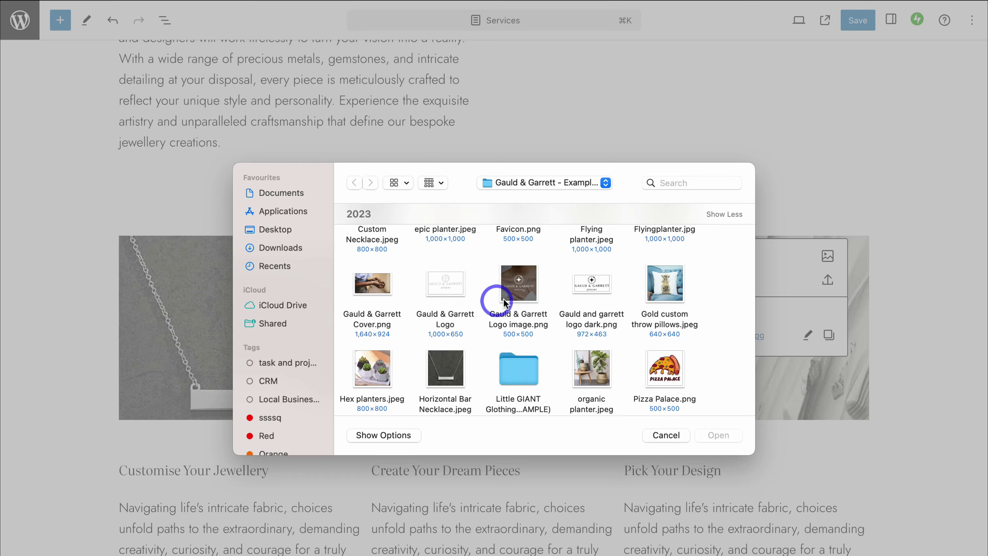
click(504, 303)
click(718, 435)
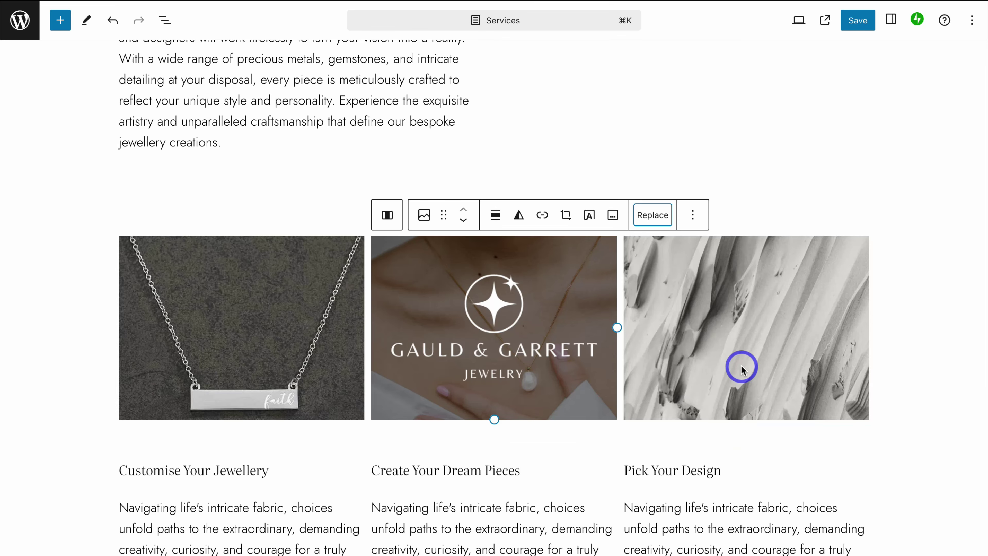
Replace the third service column's image by uploading Vertical Bar Necklace 3.png
click(741, 368)
click(905, 215)
click(698, 280)
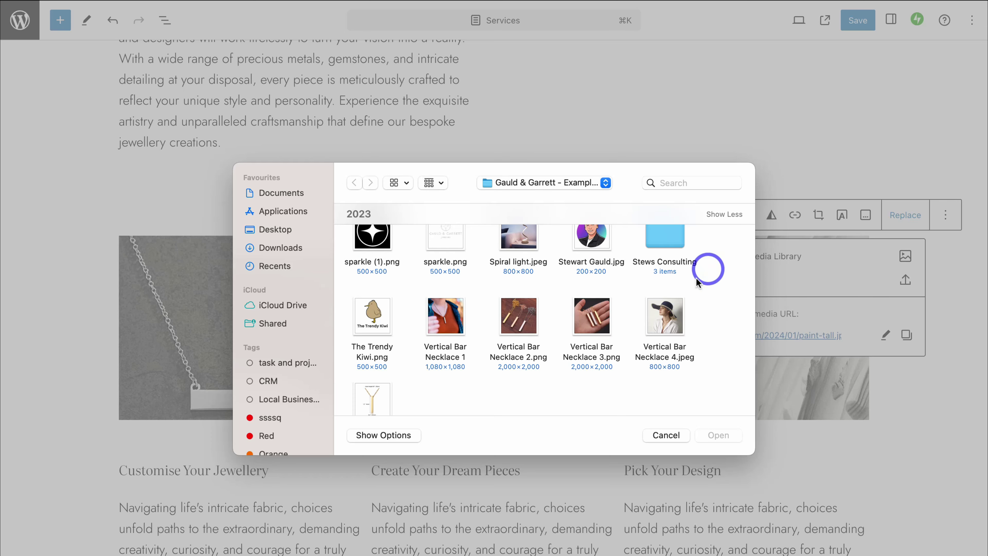
click(591, 327)
click(718, 434)
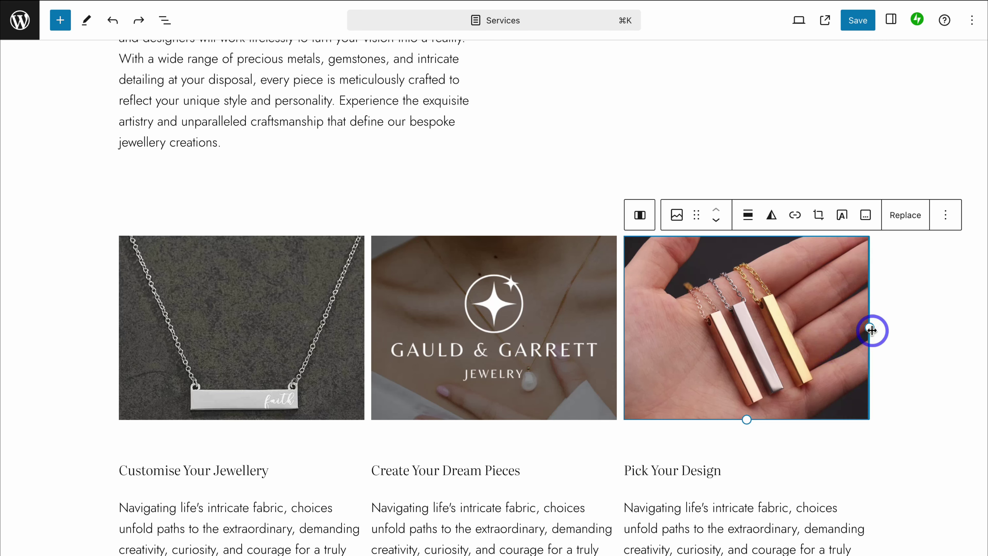
Compare the customised row of services with the placeholder row below it
drag(872, 330, 929, 311)
scroll(928, 314, down, 10)
click(762, 311)
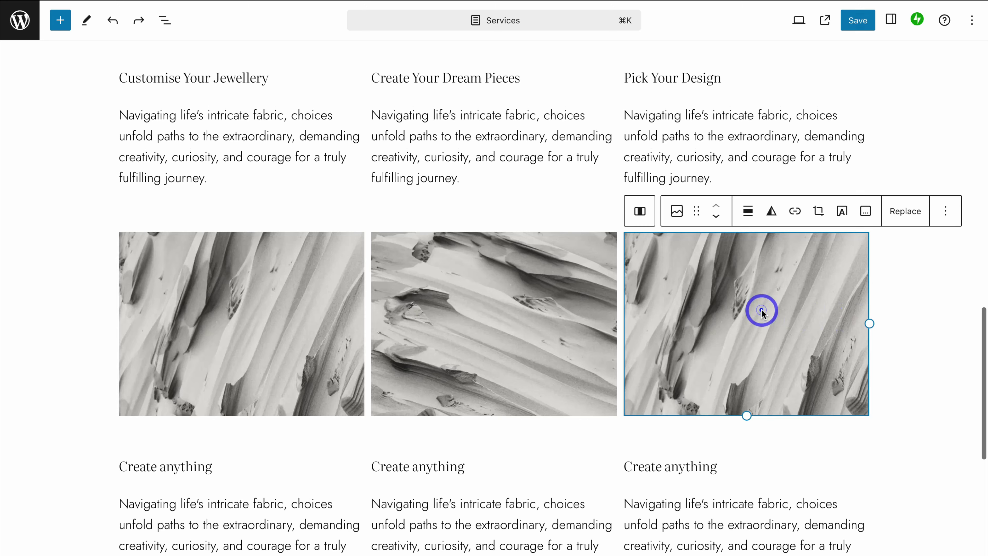
scroll(761, 311, up, 15)
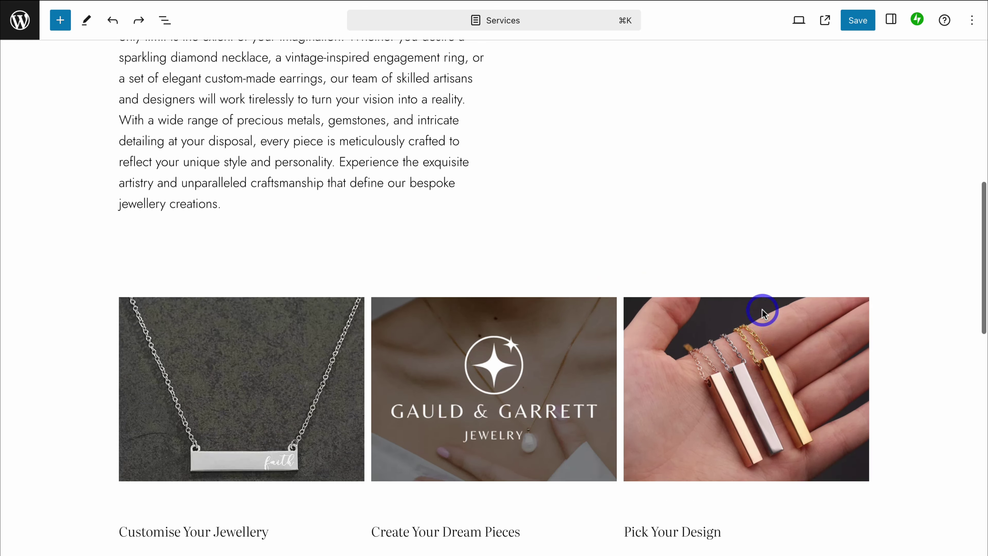
scroll(763, 310, down, 20)
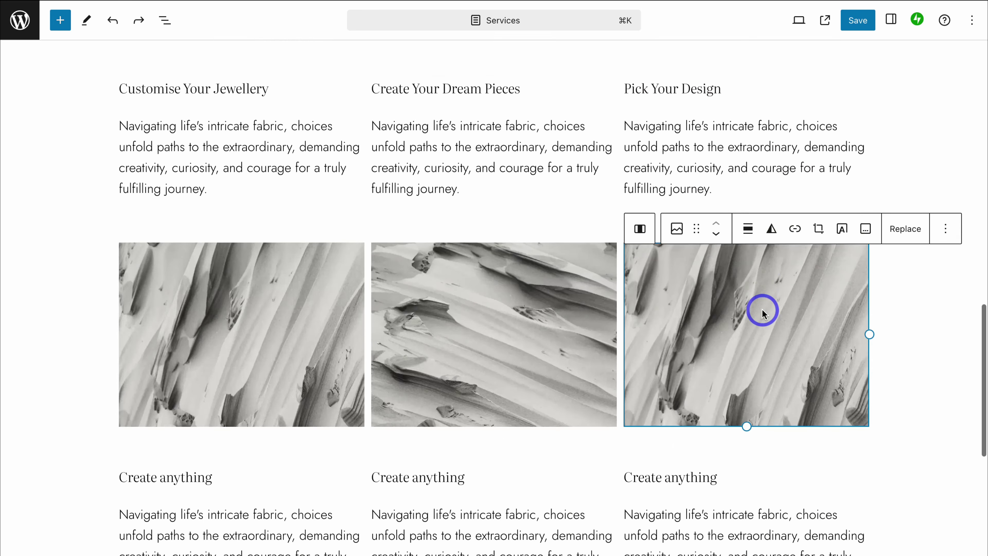
scroll(803, 531, up, 20)
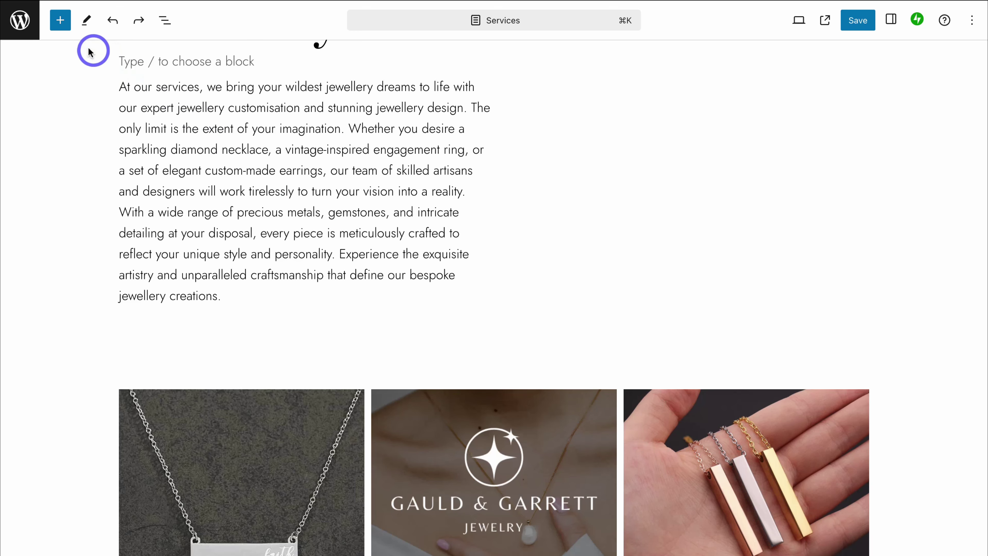
Browse the text, media, design and widget blocks that can be added to the page
click(58, 22)
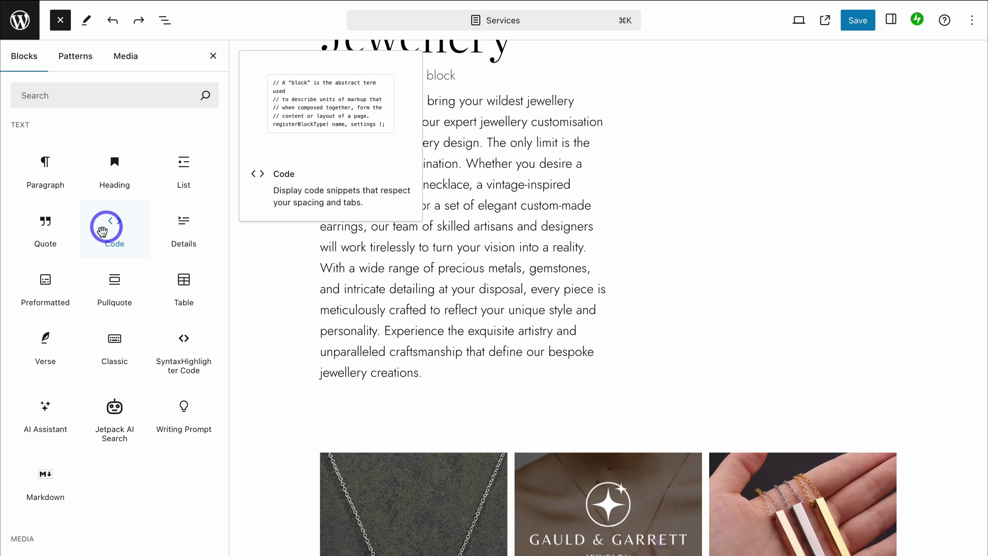
scroll(97, 224, down, 8)
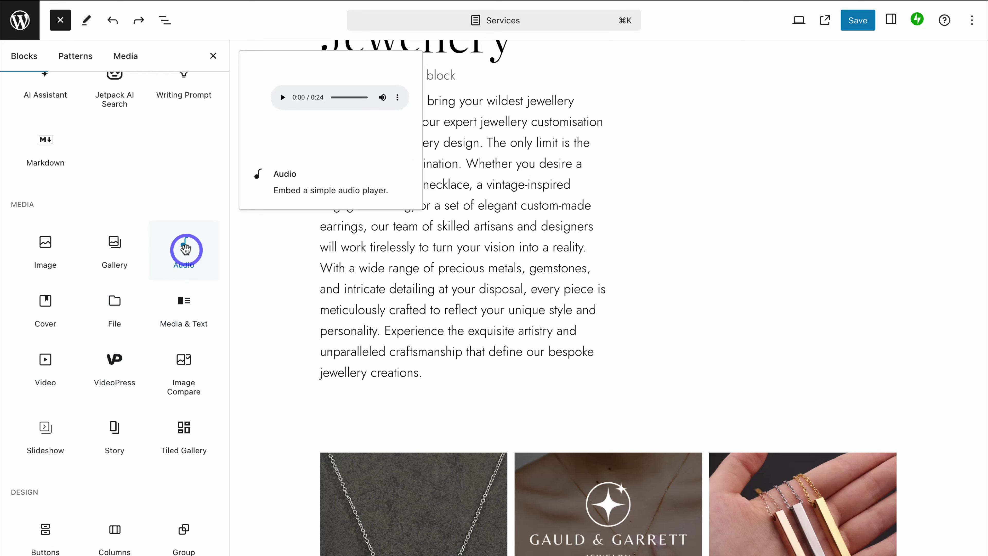
scroll(186, 249, down, 15)
scroll(186, 251, down, 2)
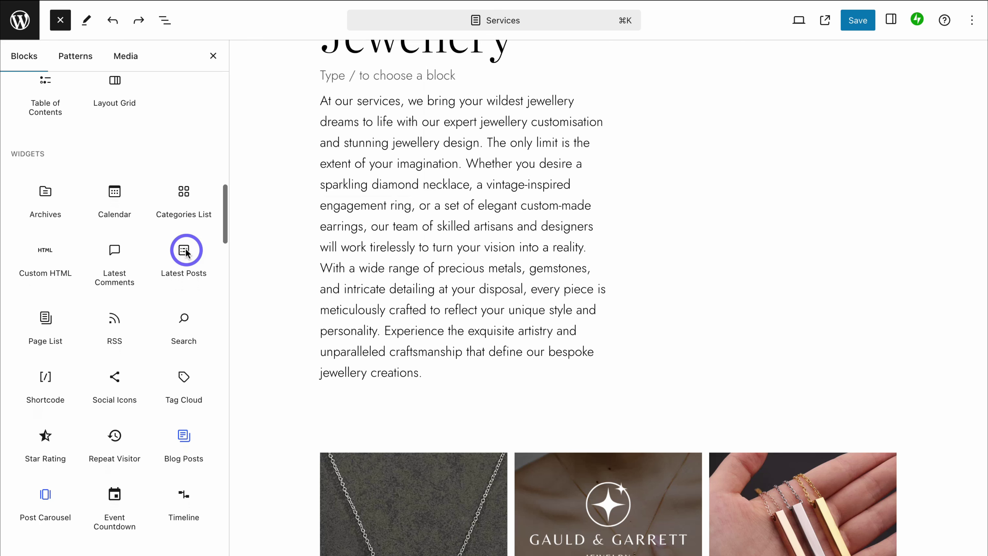
Browse the ready-made patterns in the Services category, and close the inserter without adding any
click(77, 56)
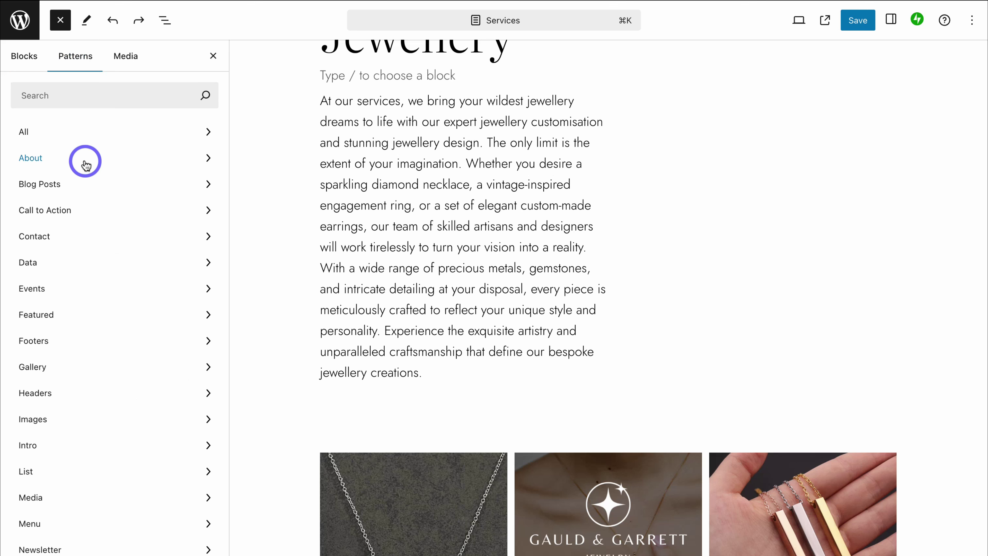
scroll(83, 159, down, 6)
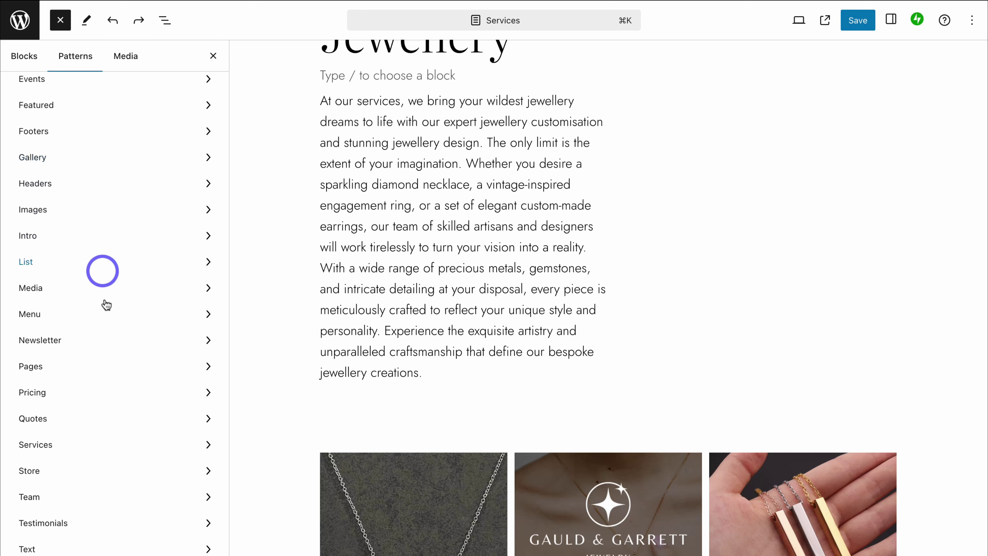
click(111, 446)
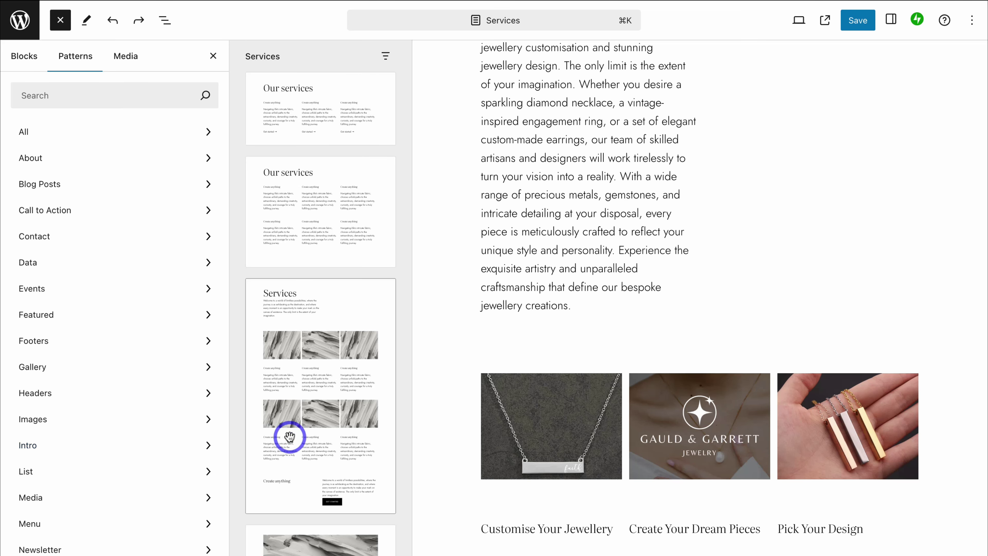
scroll(288, 436, down, 10)
scroll(293, 432, down, 5)
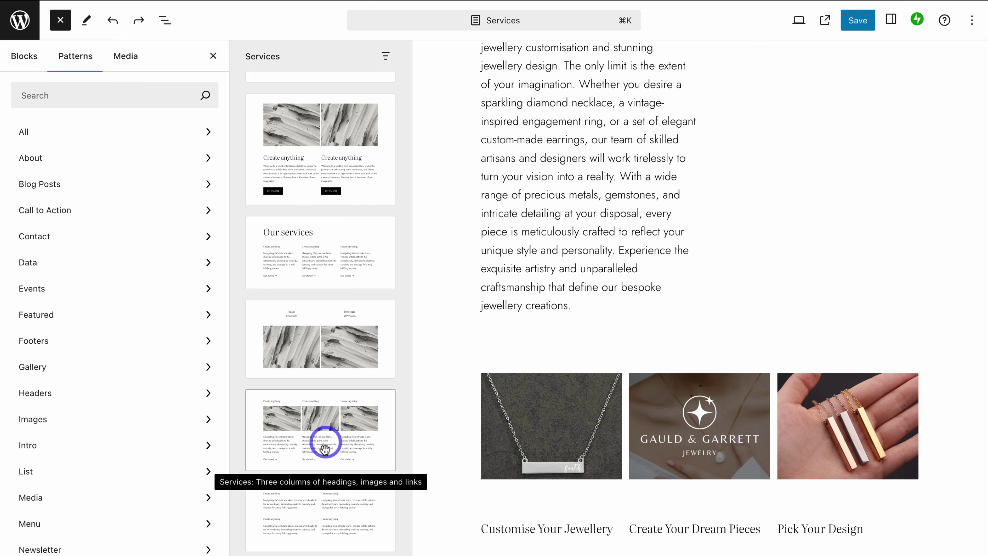
scroll(323, 428, down, 6)
scroll(323, 429, down, 8)
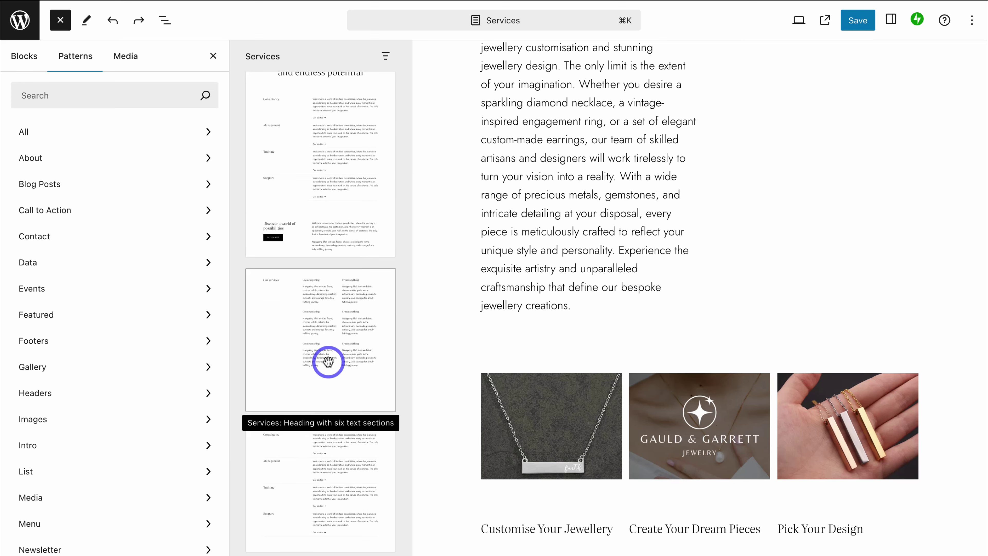
scroll(316, 353, down, 8)
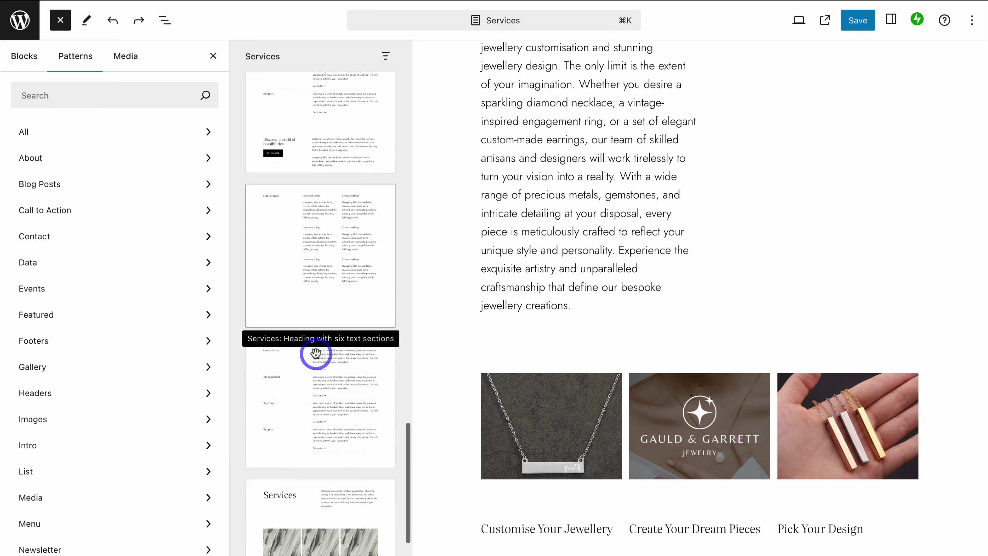
scroll(316, 353, up, 14)
scroll(316, 354, up, 15)
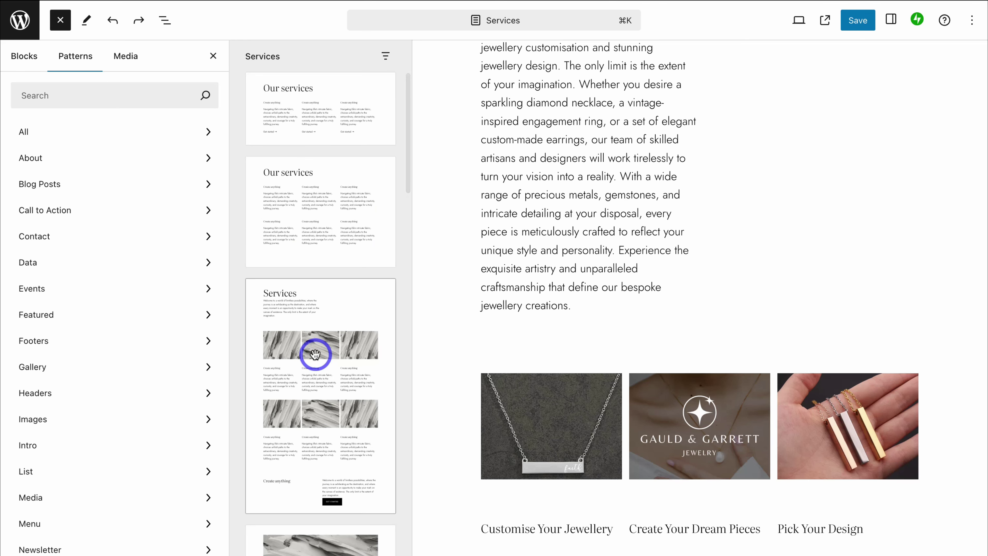
click(62, 24)
Save the Services page, check it on the website, and return to editing it
scroll(365, 150, up, 10)
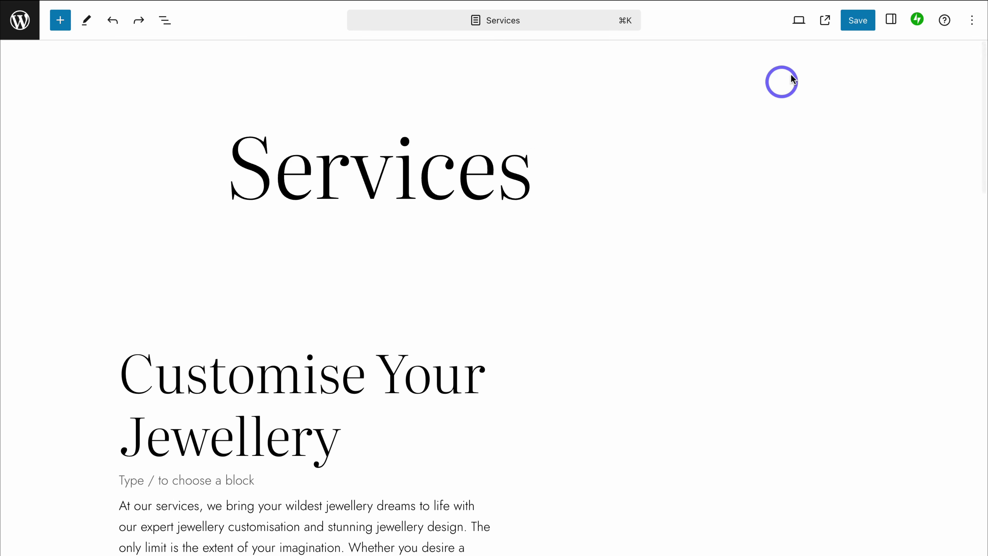
click(849, 25)
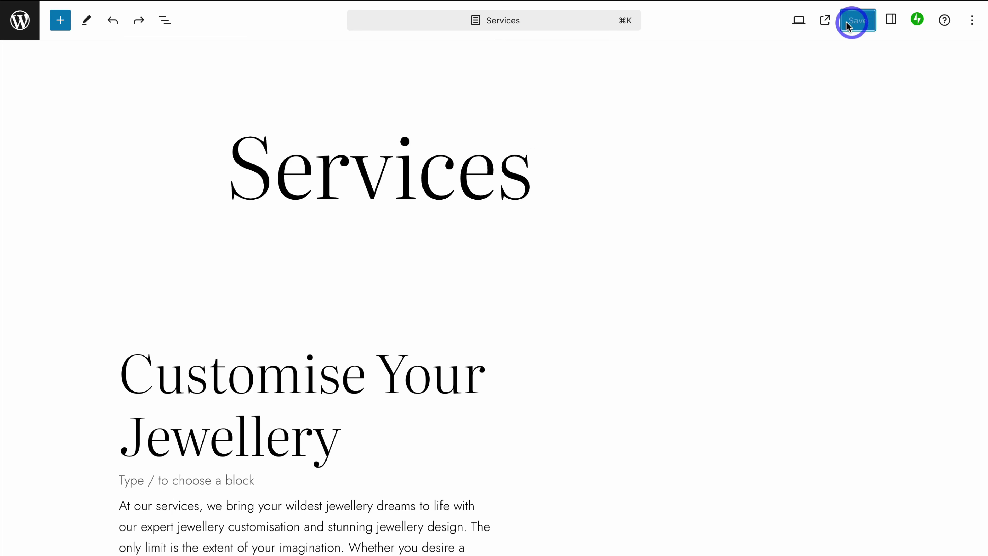
click(824, 21)
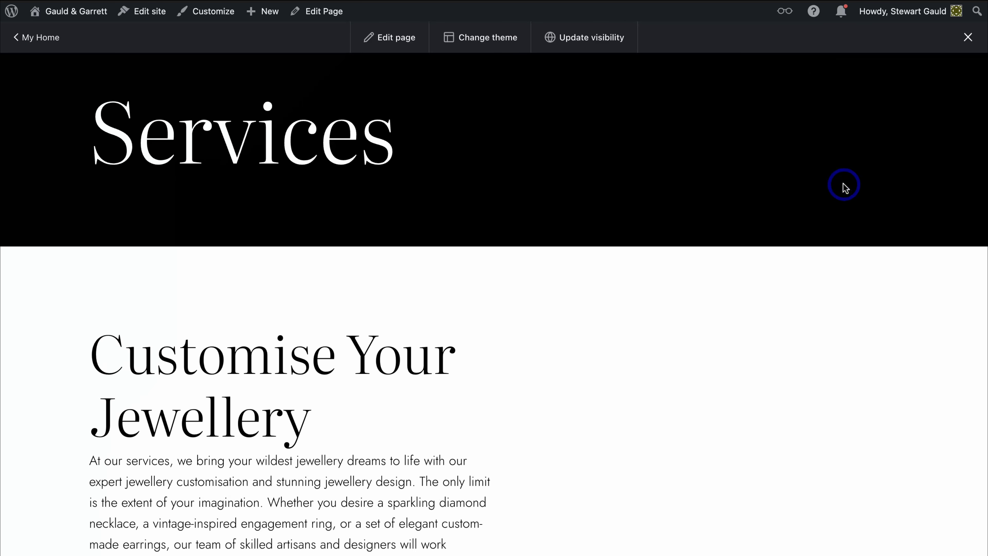
scroll(844, 186, down, 15)
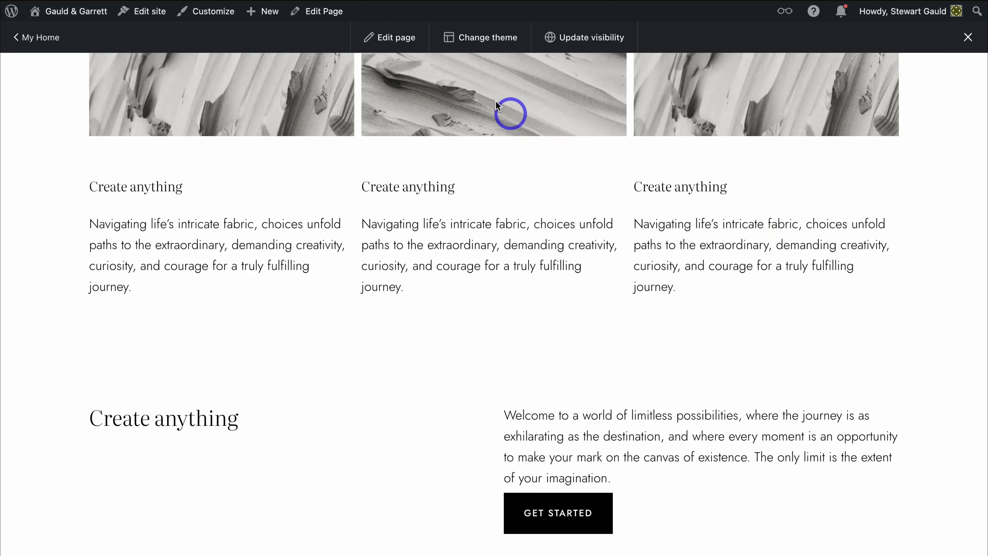
click(395, 39)
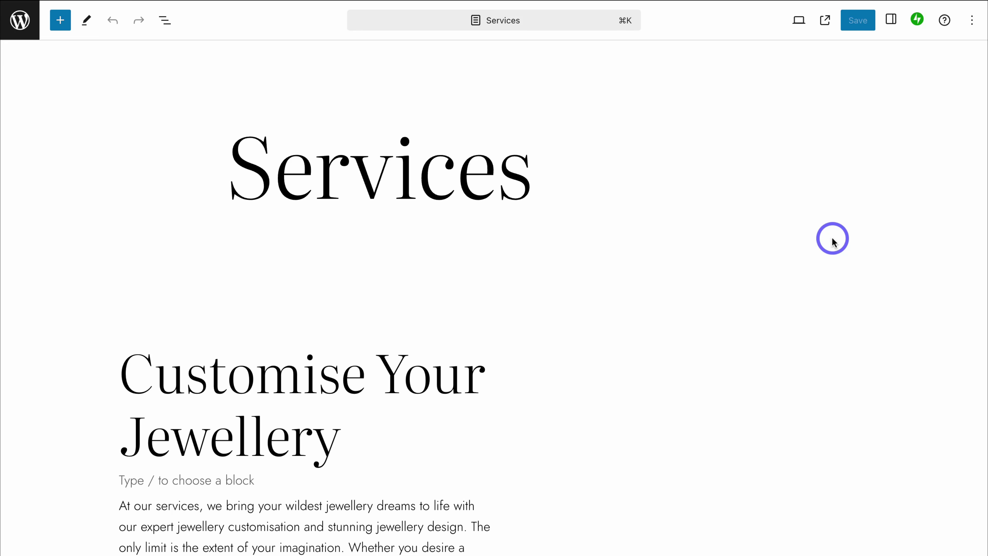
Review the Services page's content and page settings, including its customisable URL slug, leaving the link as it is
scroll(833, 238, down, 10)
scroll(832, 239, down, 10)
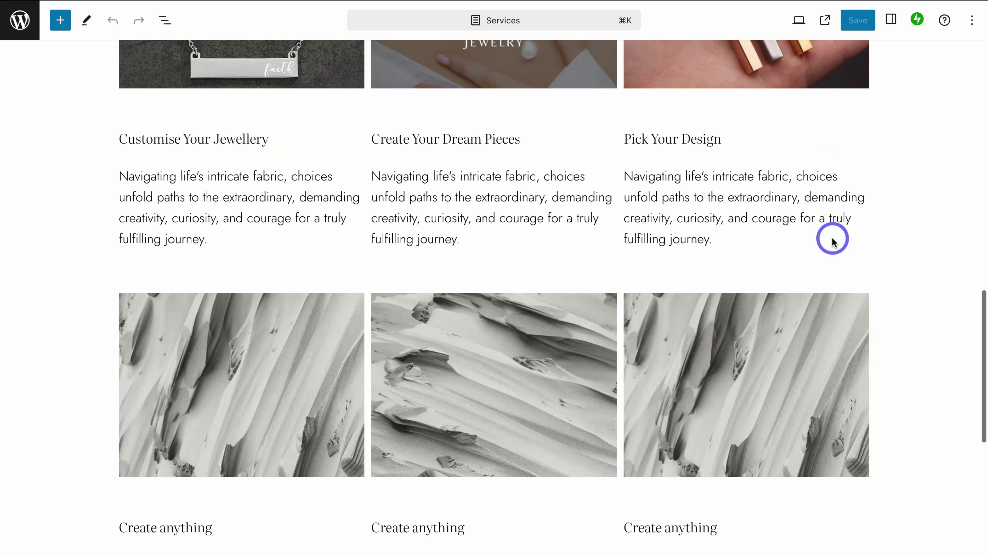
scroll(824, 238, up, 20)
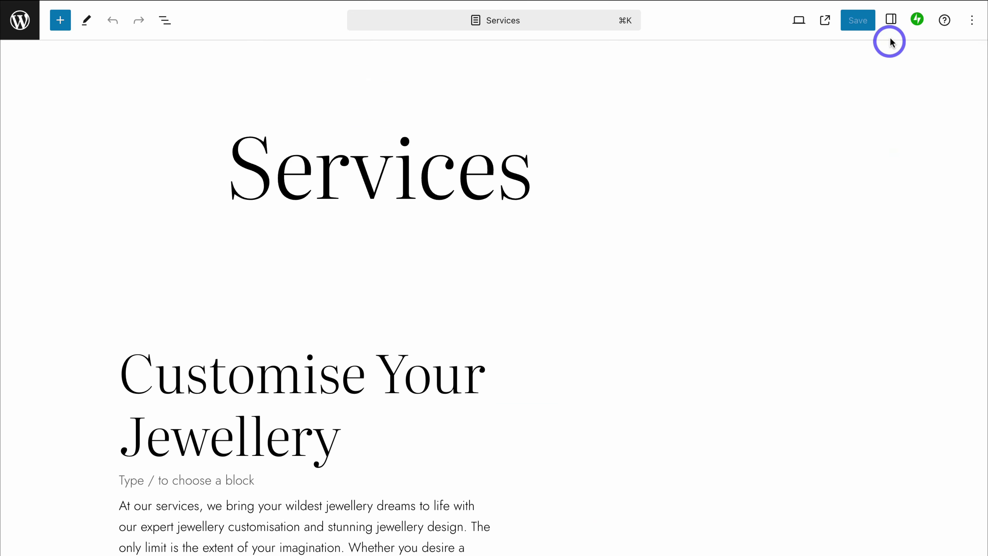
click(892, 21)
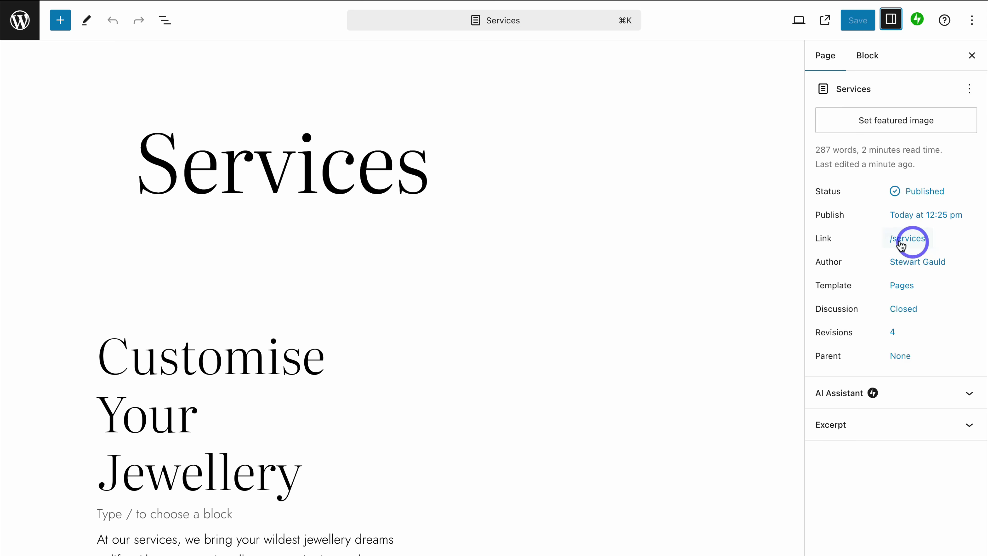
click(912, 239)
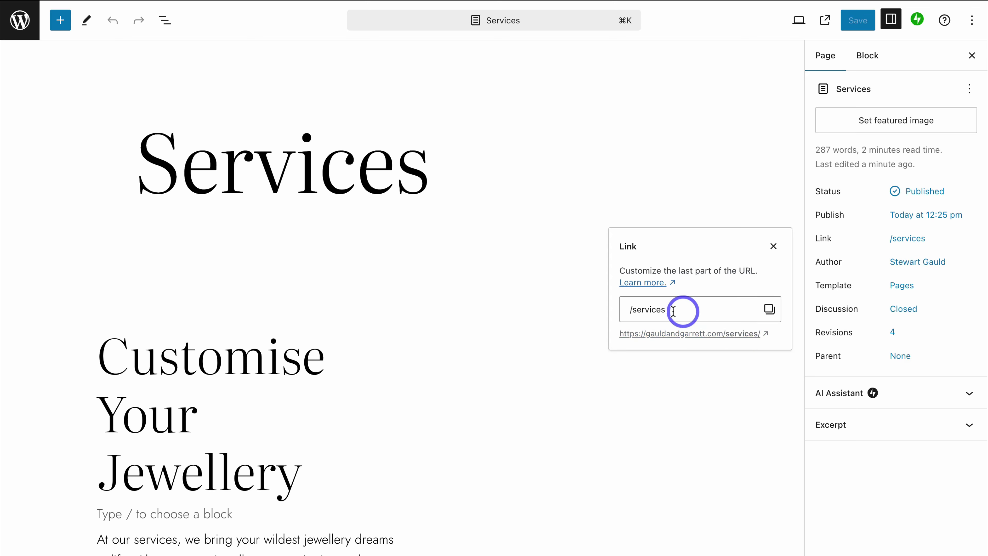
click(773, 246)
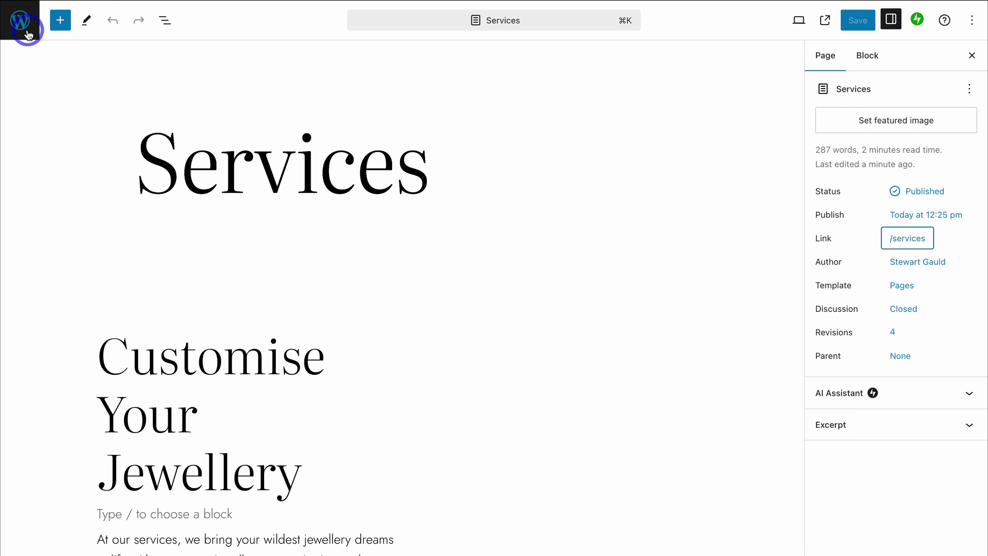
Leave the page editor and open the site's WooCommerce store setup
click(21, 21)
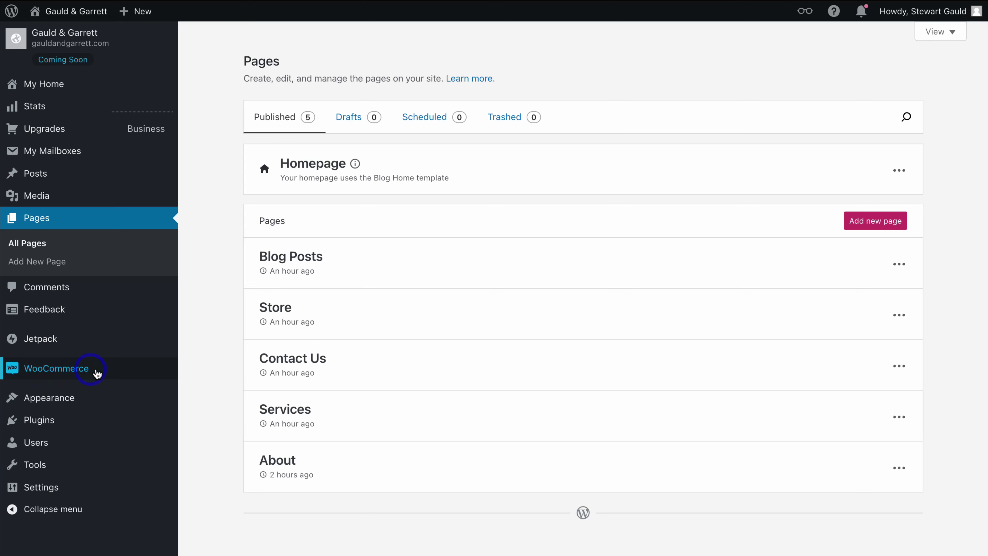
click(85, 370)
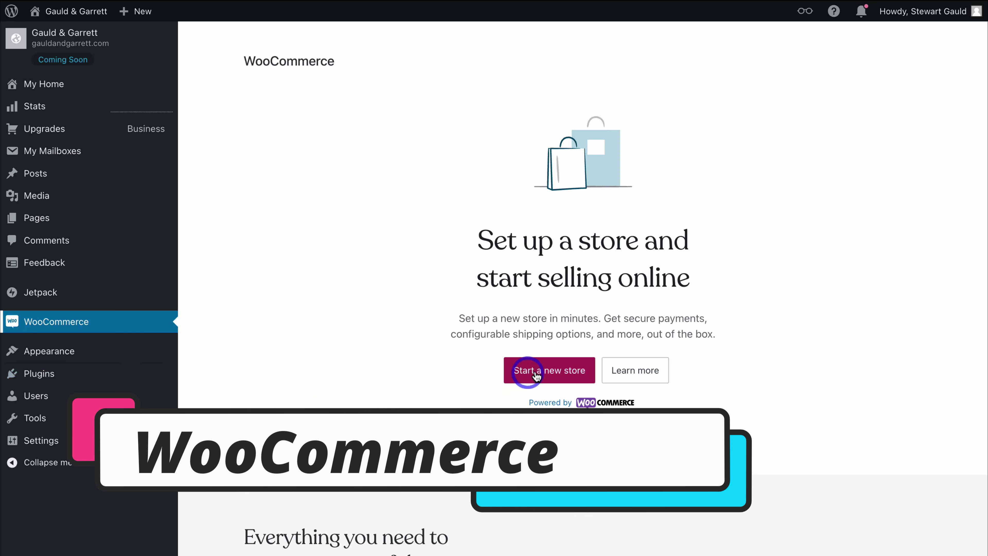
Start a new store, accept the business address, and specify Physical Products with 1-10 products to display
click(551, 372)
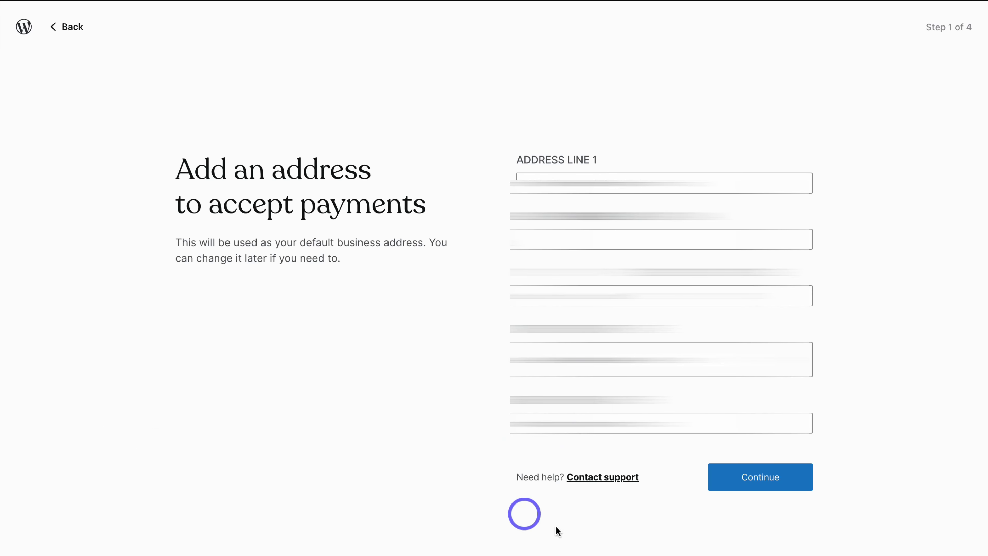
click(739, 478)
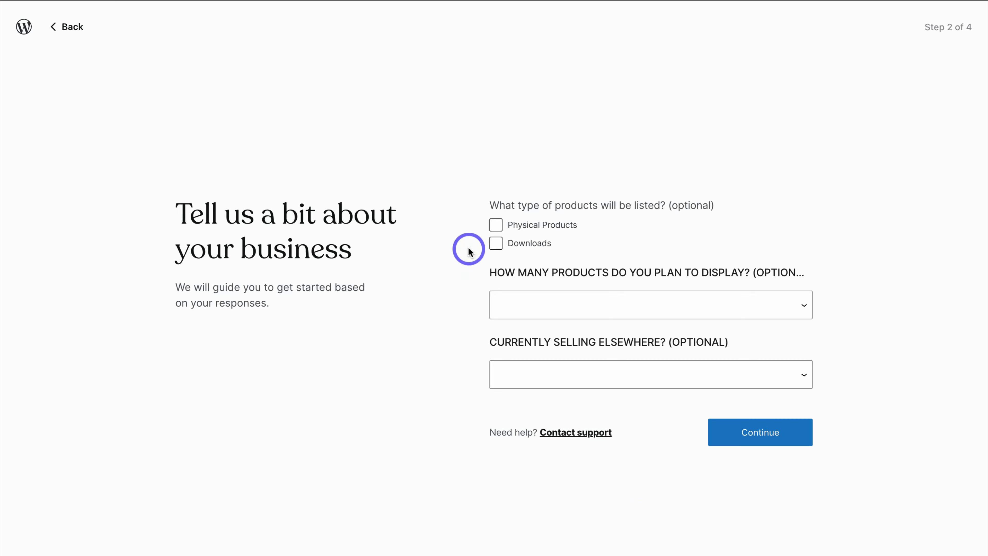
click(495, 225)
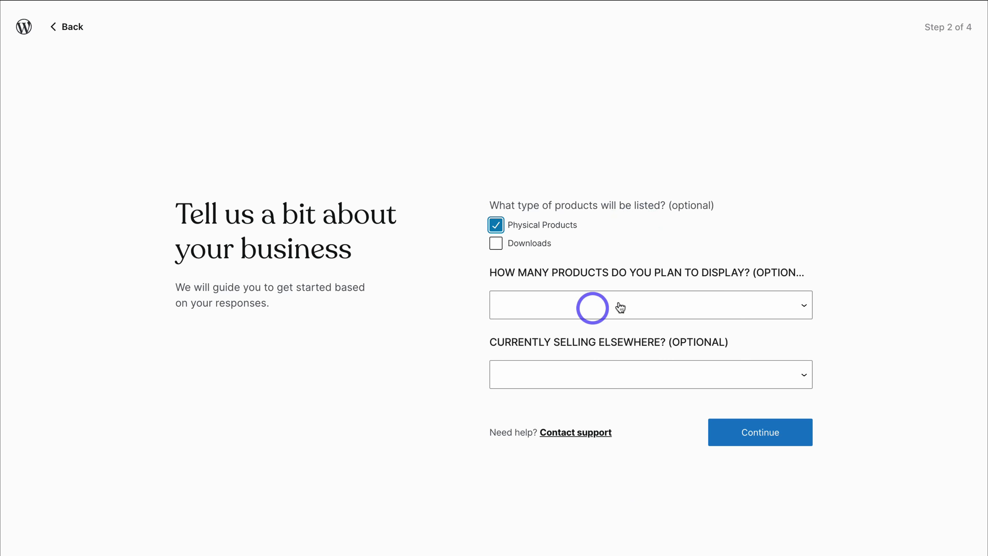
click(715, 301)
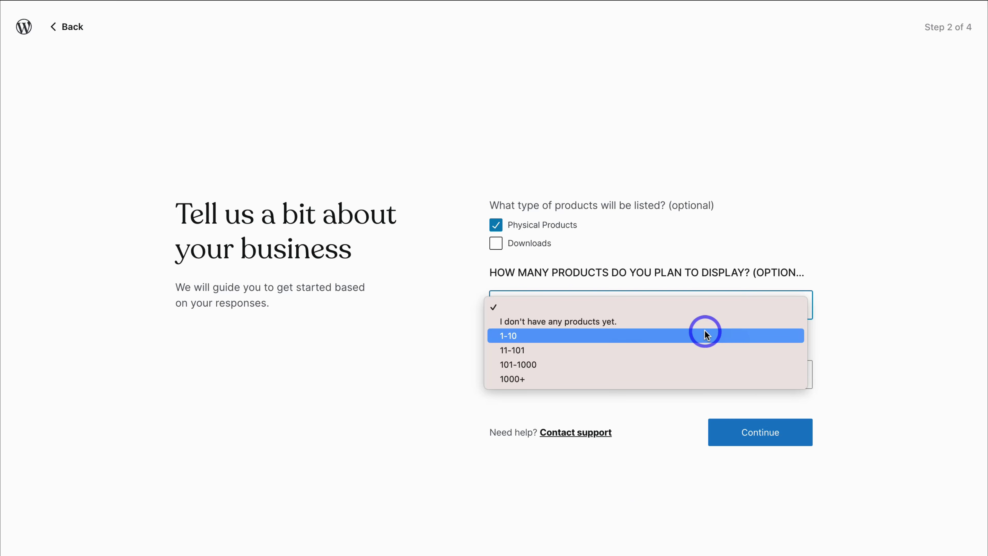
click(704, 331)
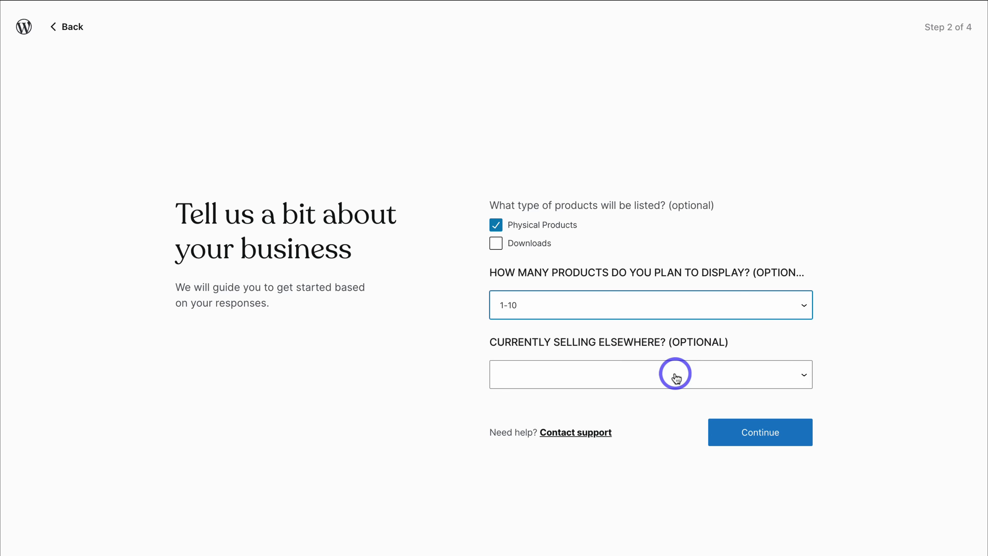
click(786, 434)
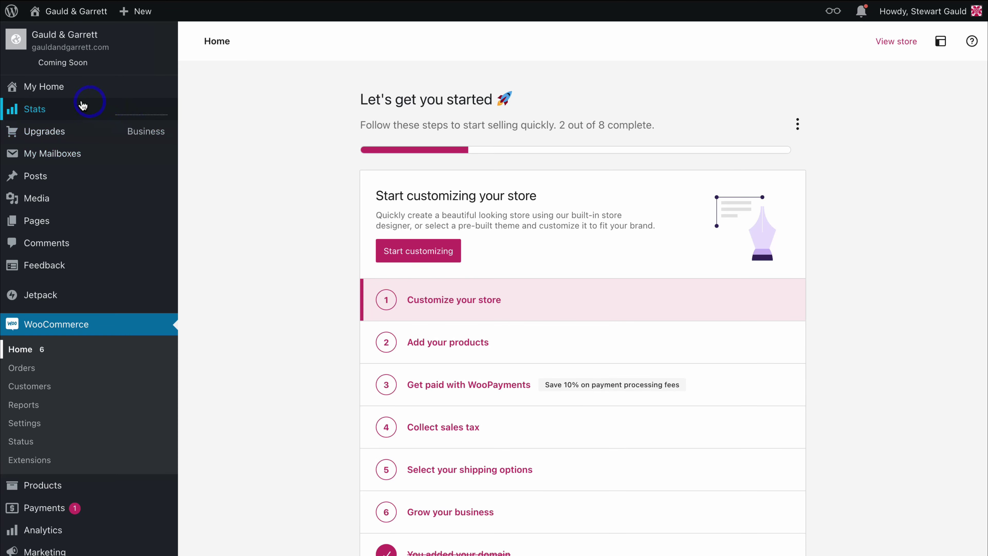
Open the site's general settings from My Home and review the site profile and the Coming Soon, Public and Private visibility options
click(90, 92)
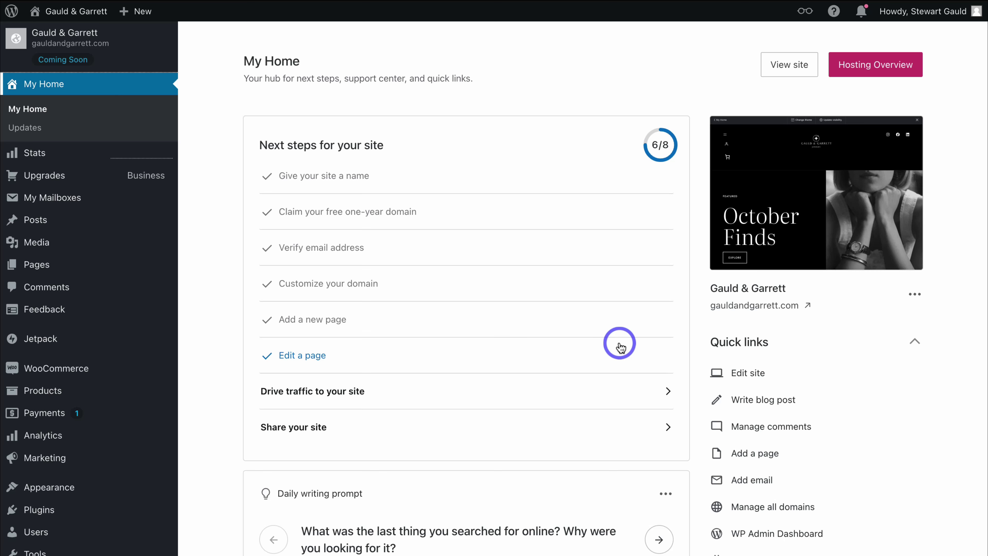
click(912, 294)
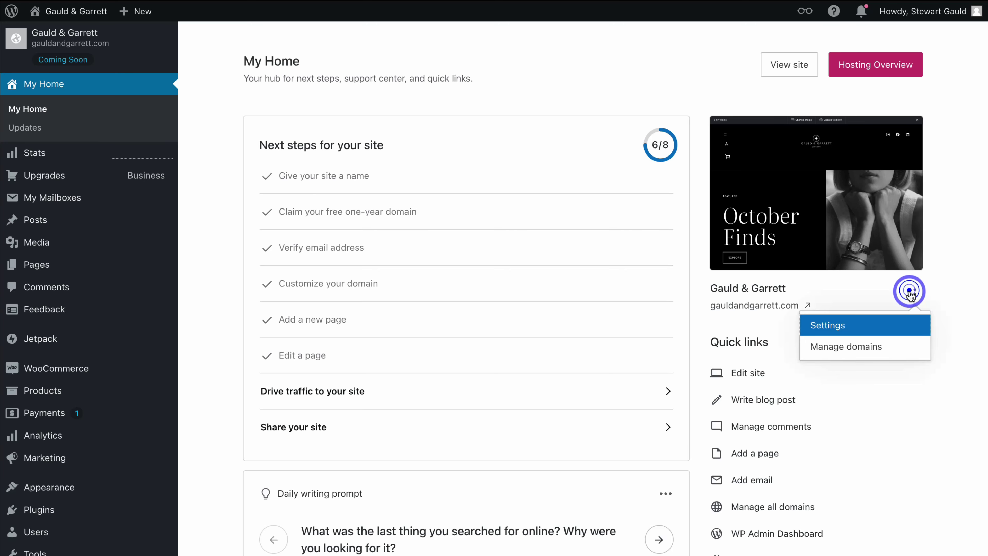
click(894, 323)
scroll(899, 325, down, 3)
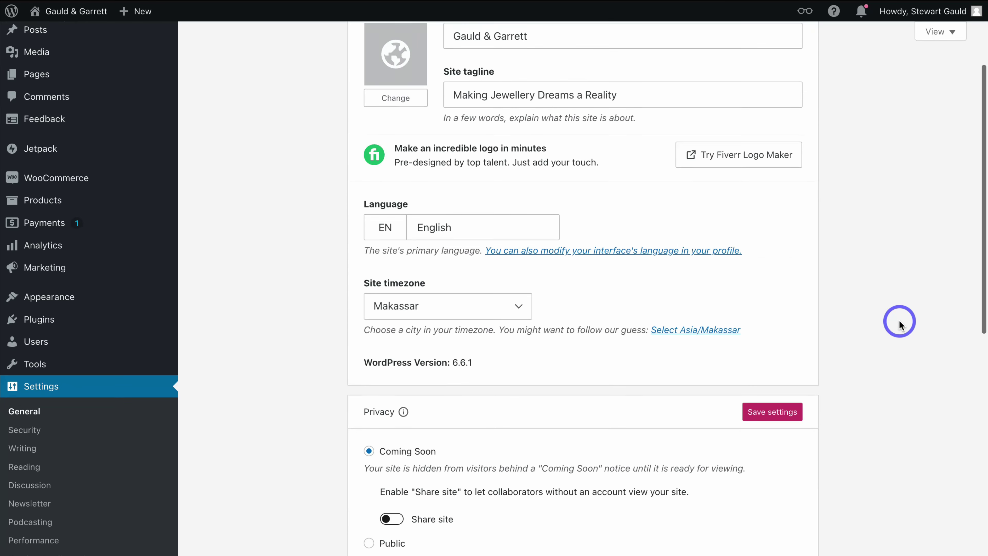
scroll(899, 325, down, 4)
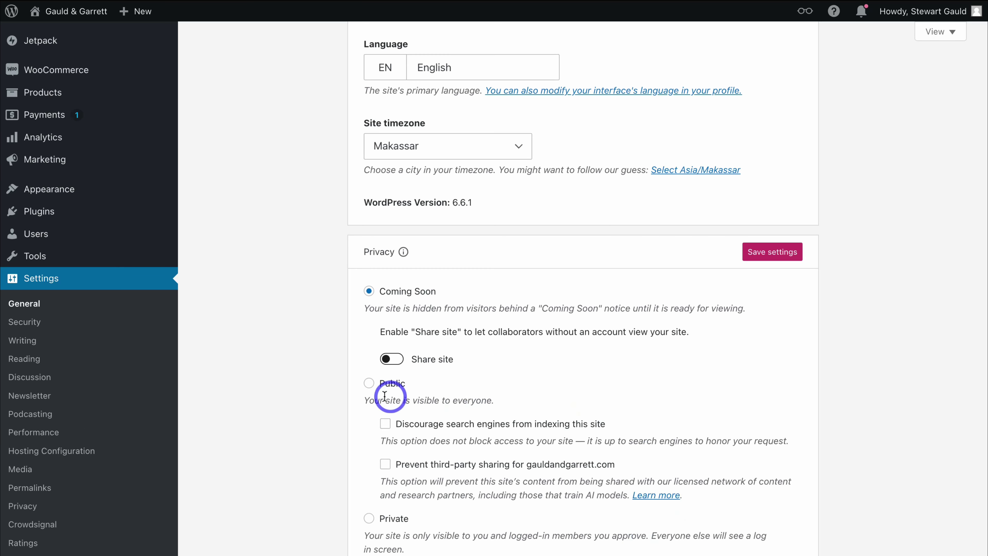
scroll(485, 397, up, 6)
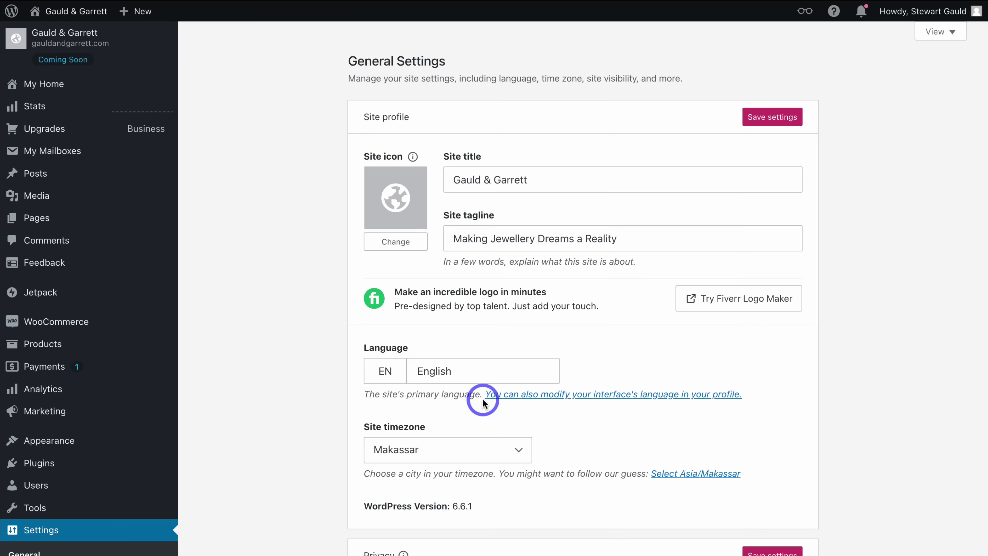
Leave the general settings and add a new blog post from the site's posts list
click(54, 84)
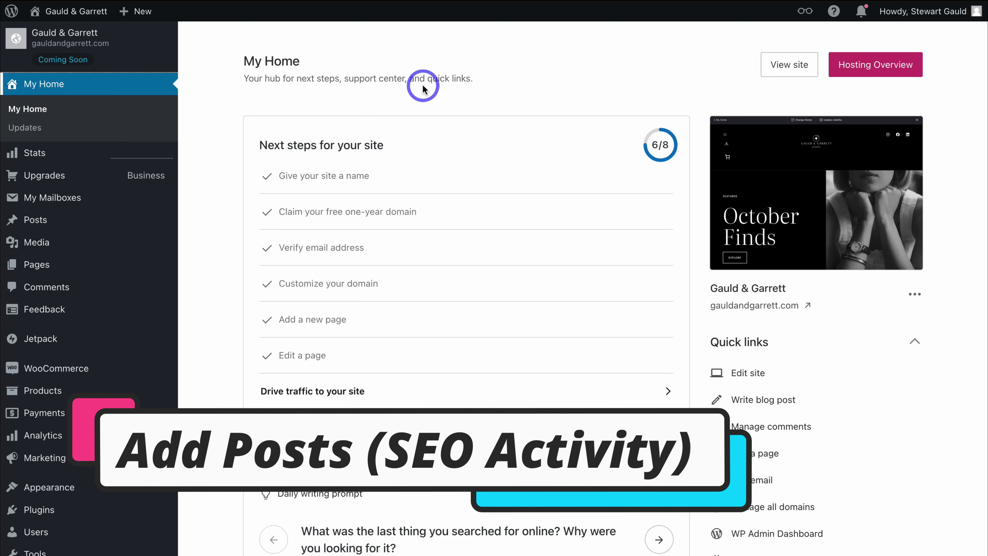
click(89, 227)
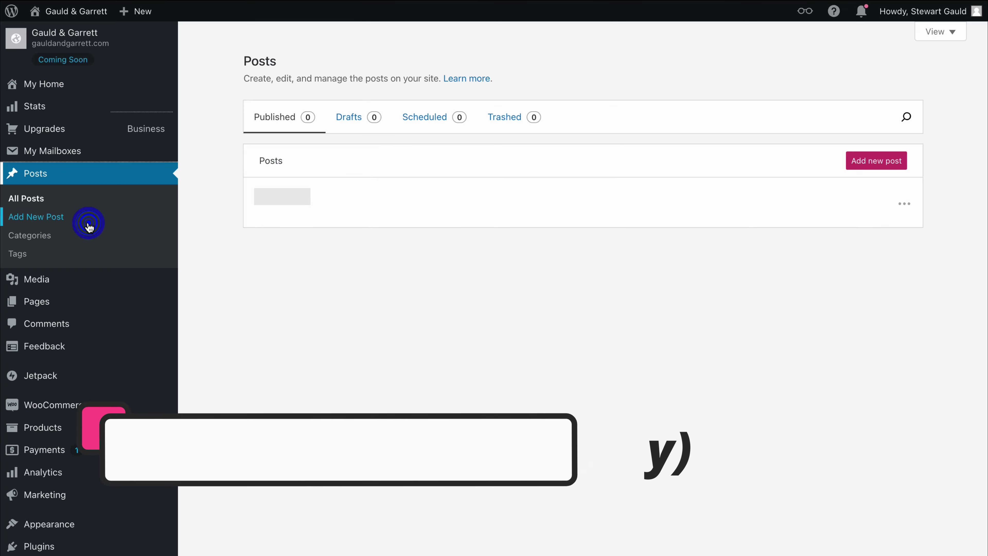
click(879, 162)
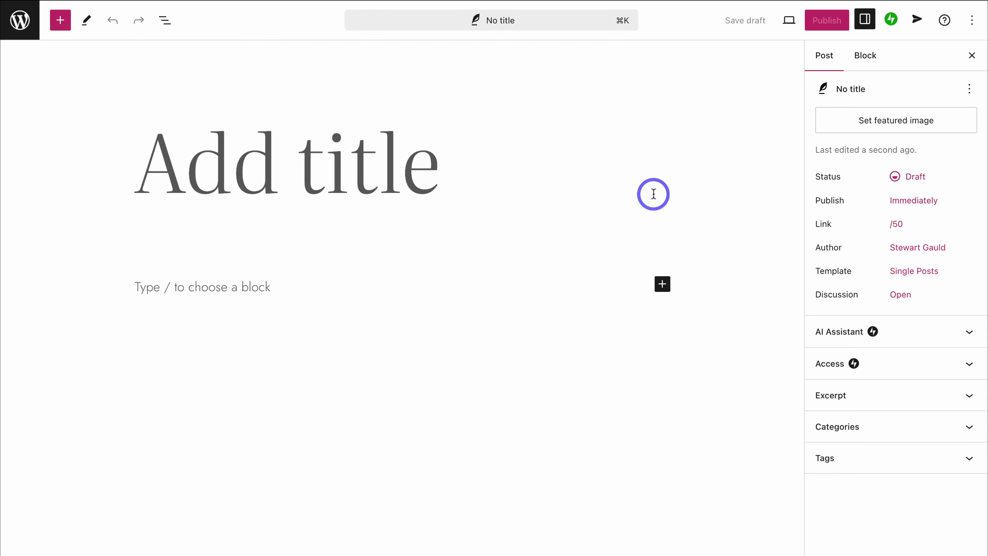
Show the available content blocks for the new post and try out its title and body text areas
click(60, 20)
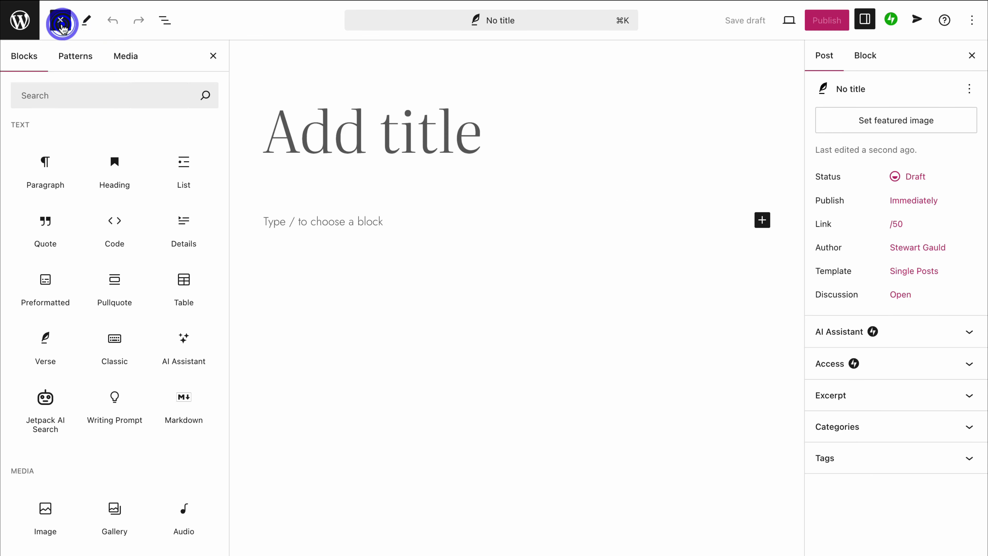
click(326, 221)
click(317, 137)
click(324, 223)
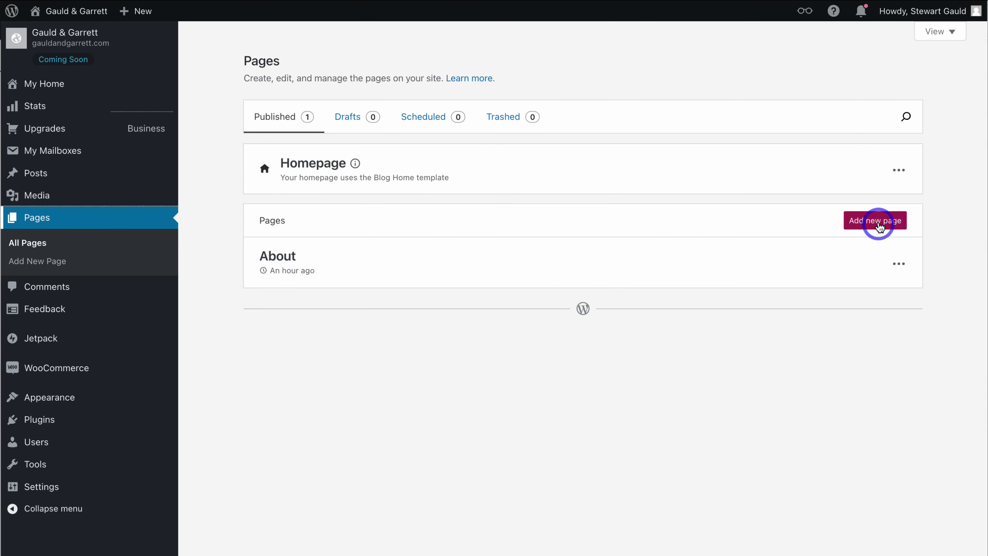
Add a new page and browse the featured pre-defined page layouts
click(880, 227)
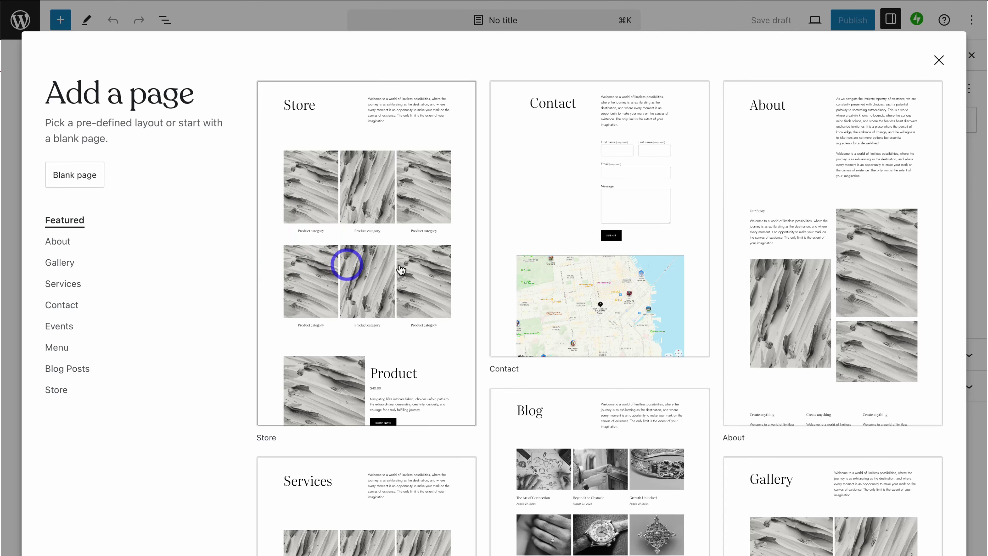
scroll(522, 229, down, 7)
scroll(522, 229, up, 7)
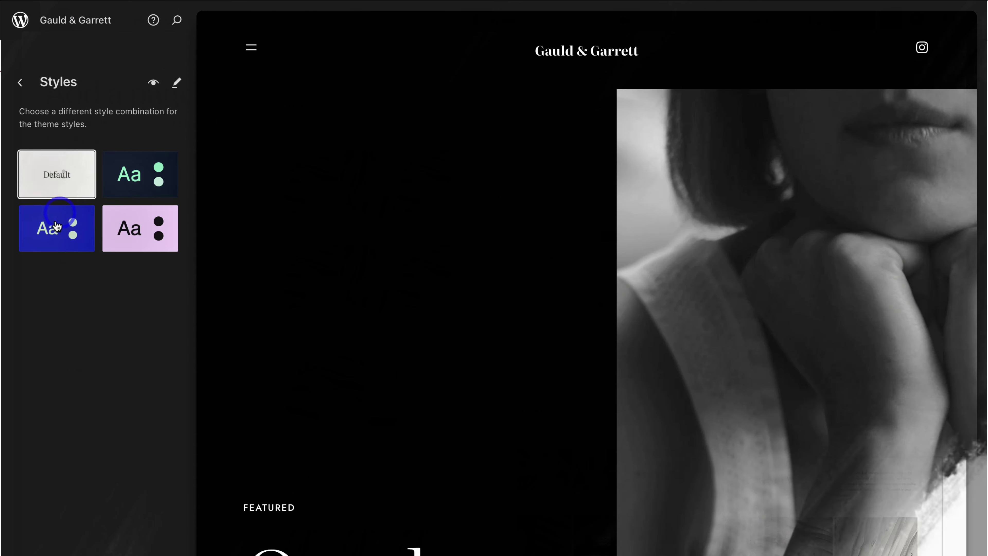
Preview the Electric Blue, pink and dark theme style combinations, and return to the Default style
click(79, 232)
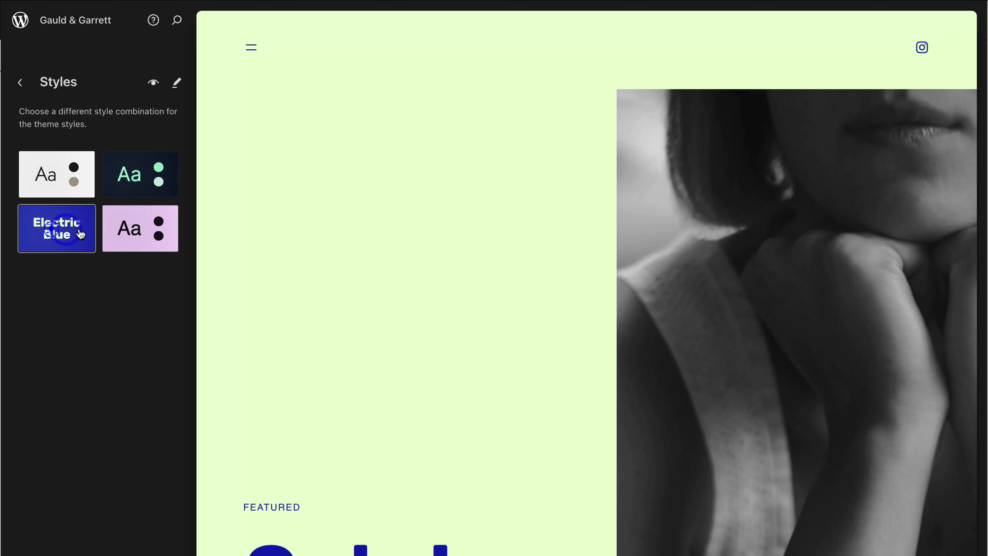
click(115, 228)
click(119, 190)
click(45, 178)
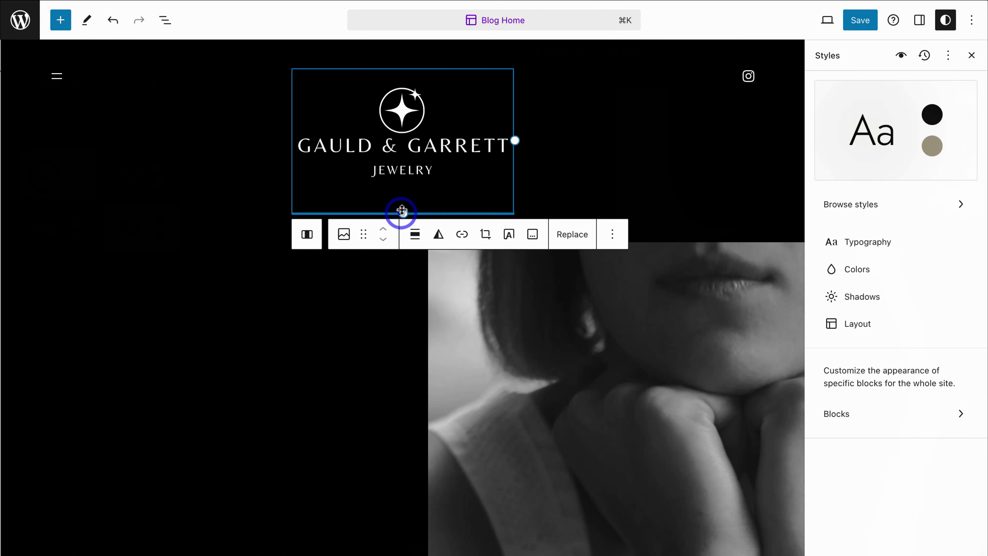
Shrink the Gauld & Garrett logo image in the Blog Home template's header
drag(400, 212, 401, 166)
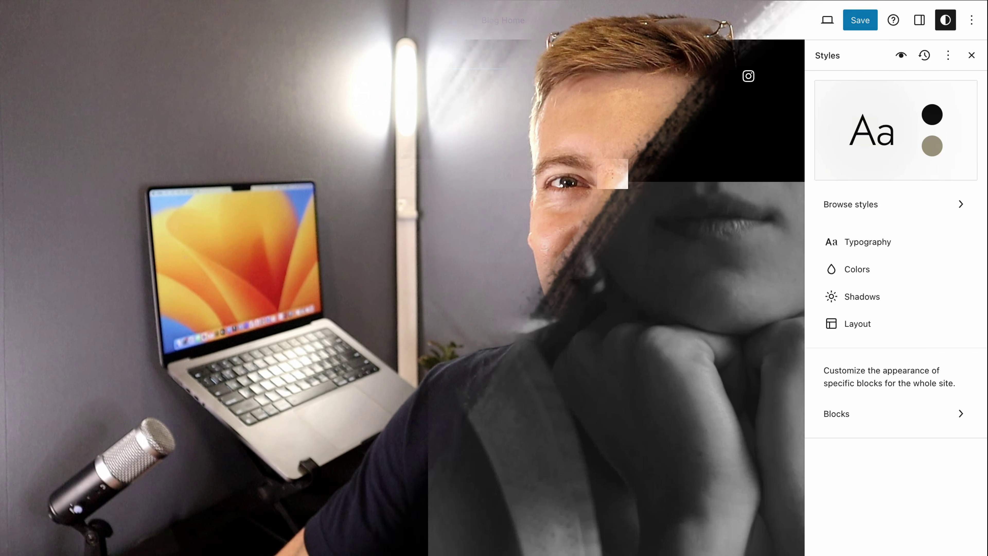